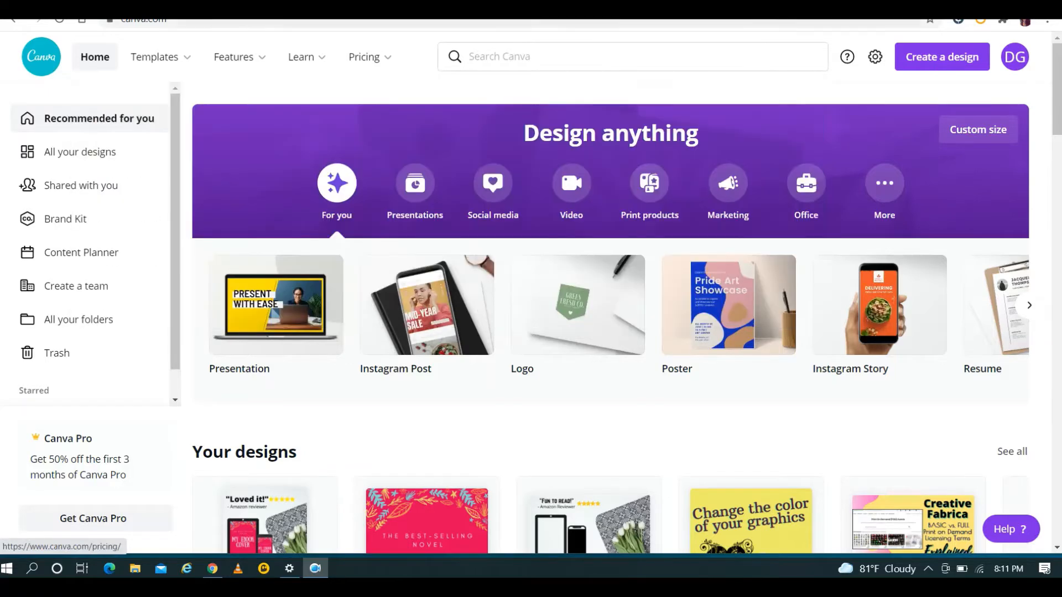
Step: Look over the Google Images results for "ebook mockup" and the design categories on the Canva home page
left_click(896, 11)
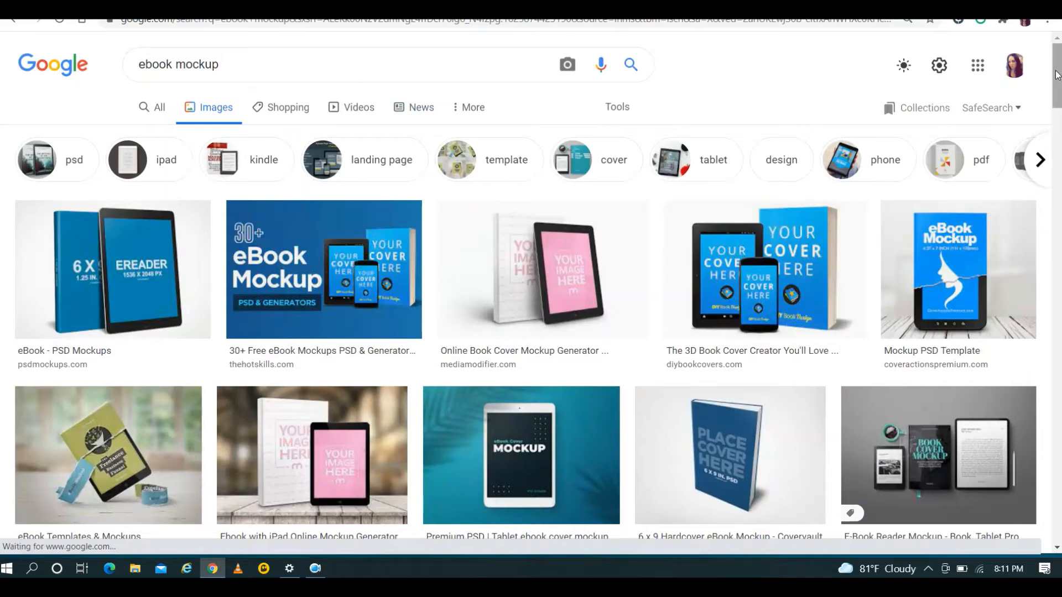
mouse_move(1056, 75)
left_mouse_down()
mouse_move(1059, 132)
mouse_move(1057, 58)
left_mouse_up()
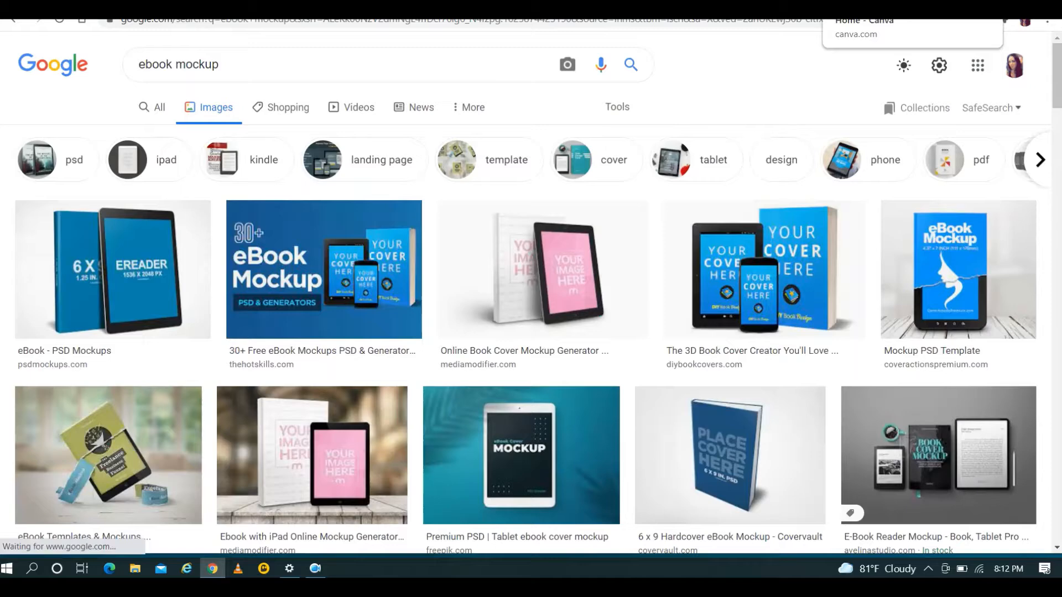
left_click(885, 11)
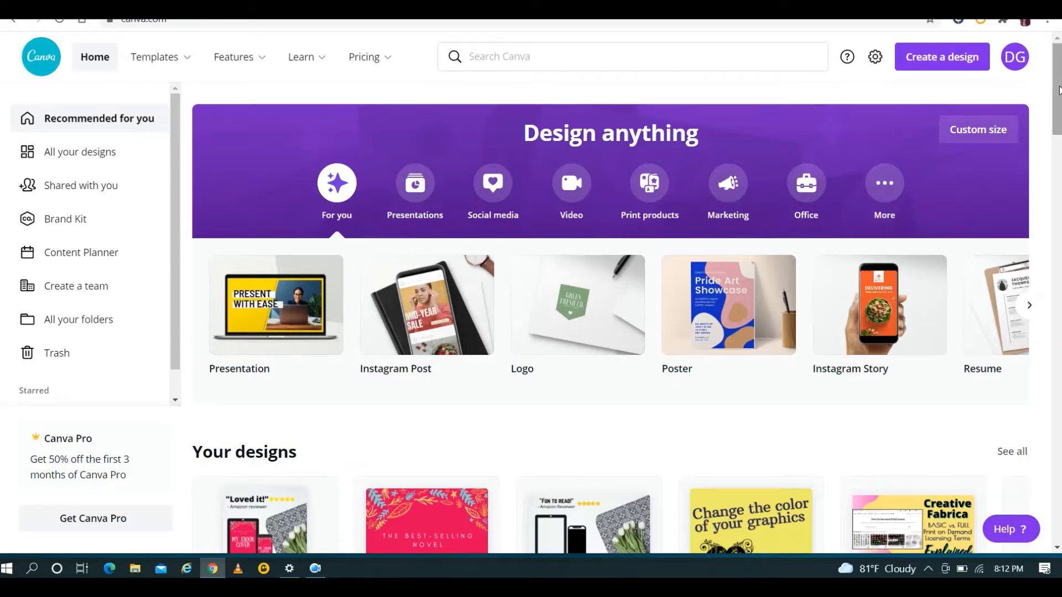
left_click_drag(1058, 90, 1058, 191)
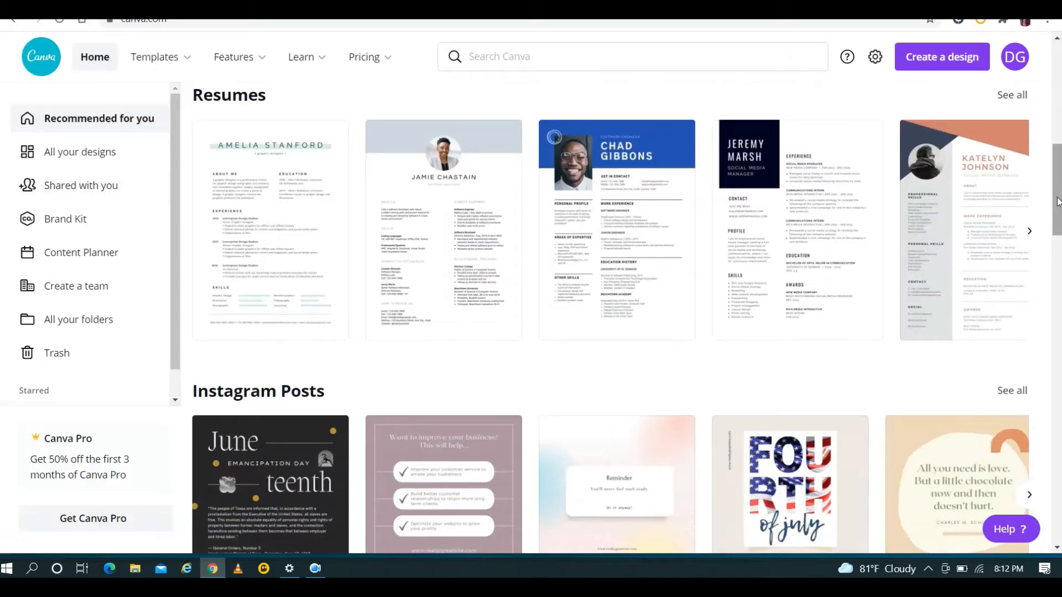
left_click_drag(1057, 203, 1059, 286)
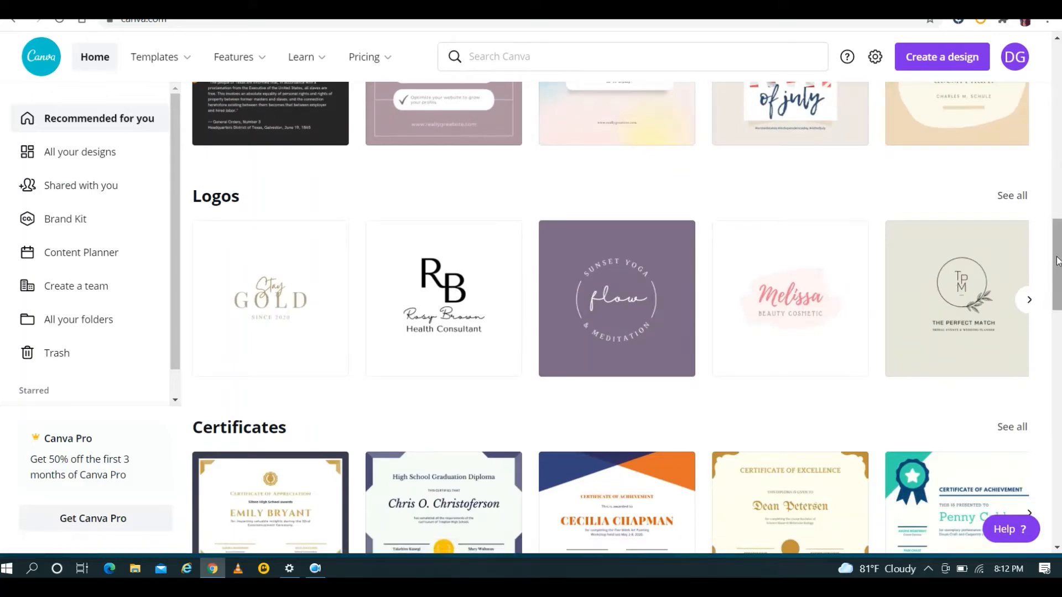
left_click_drag(1058, 260, 1058, 71)
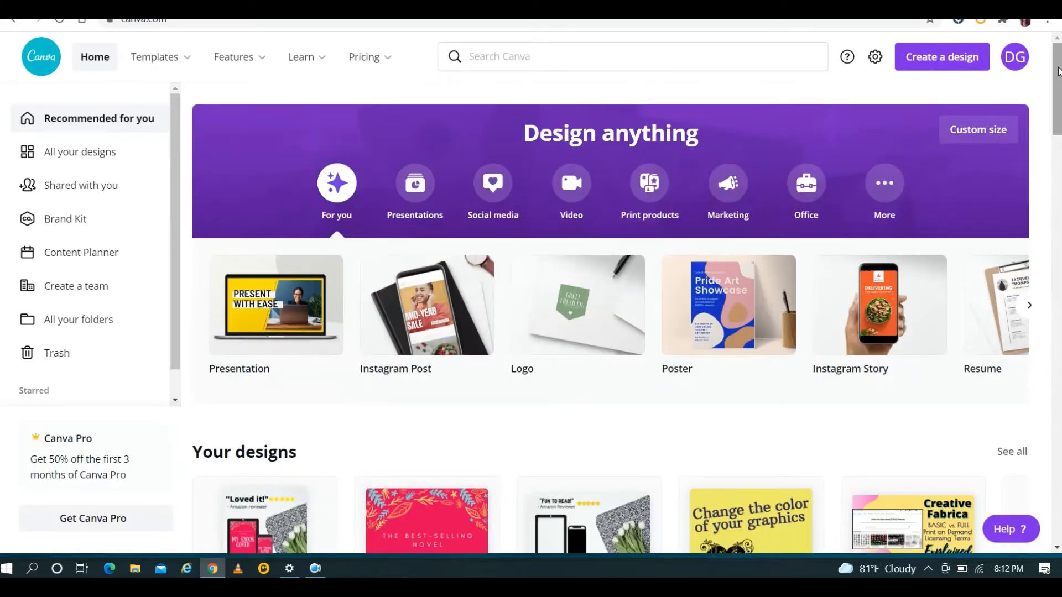
Step: Create a new custom-size design of 2000 x 1500 px
left_click(995, 134)
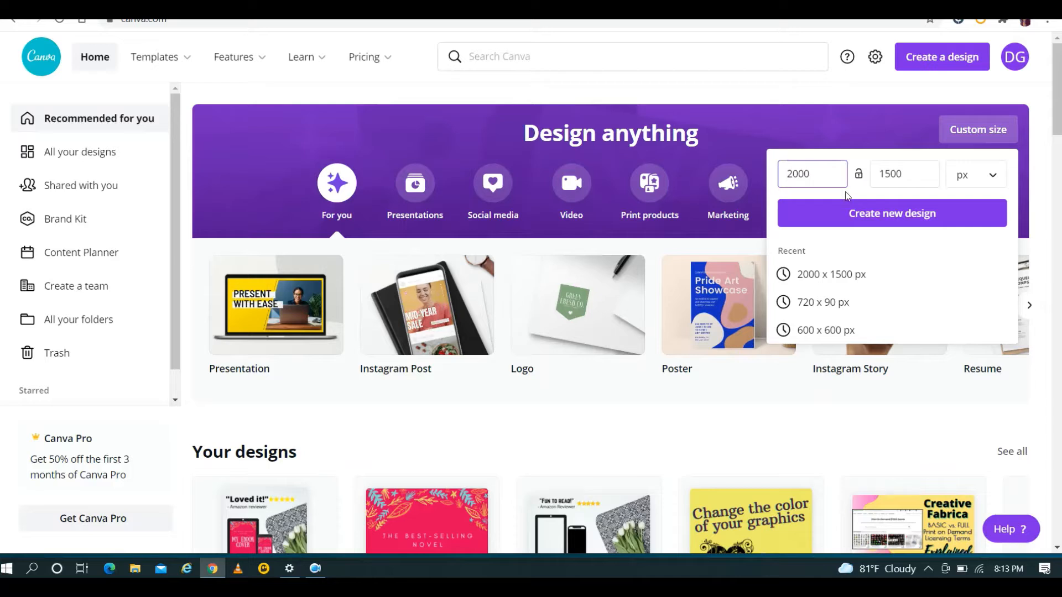
left_click(912, 220)
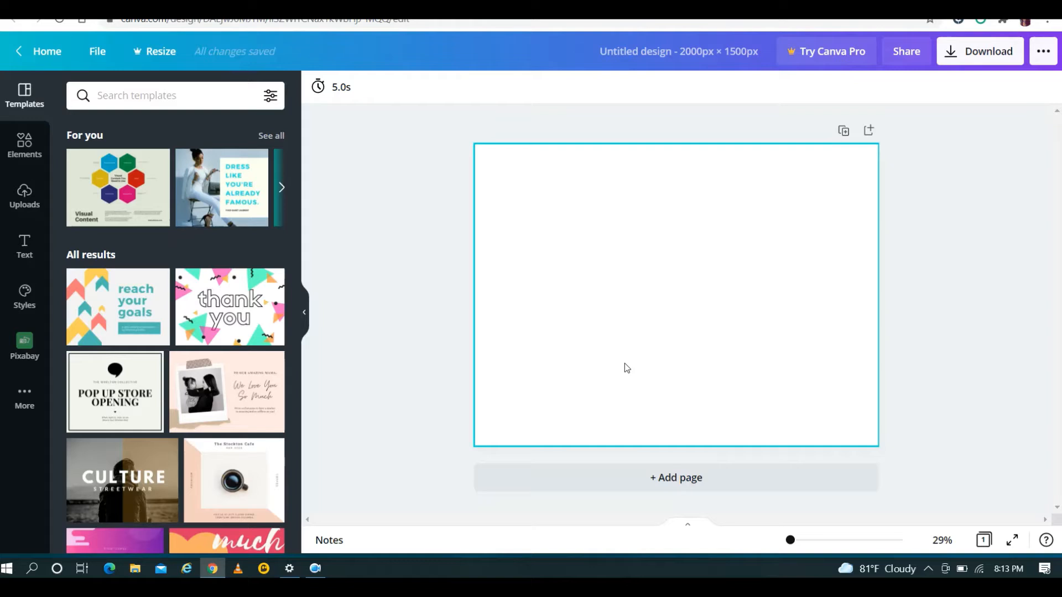
Step: Search the Pixabay image library for "office flat lay"
left_click(194, 99)
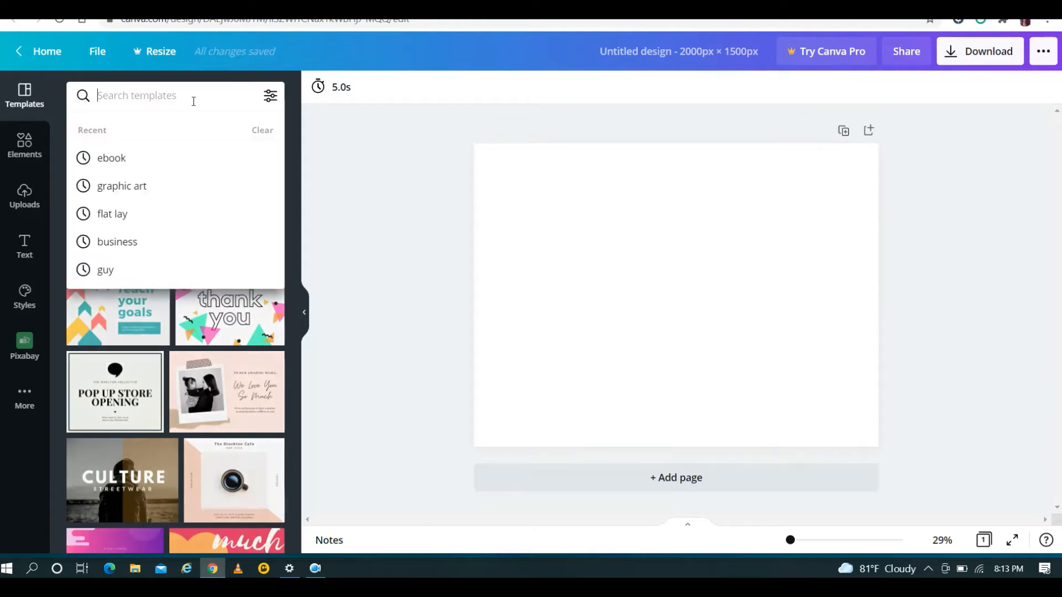
left_click(20, 346)
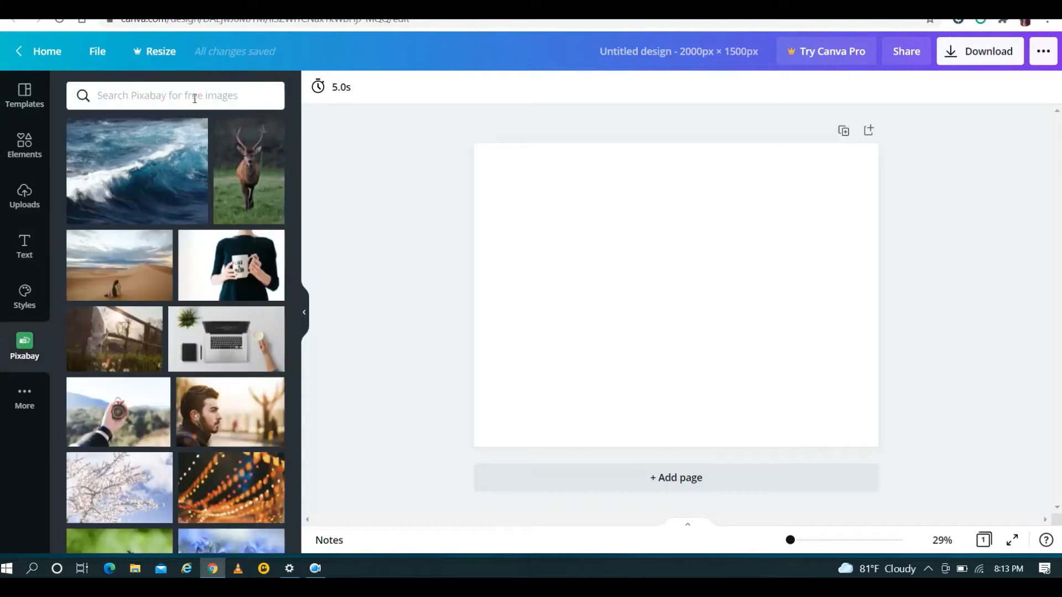
left_click(194, 98)
type("off")
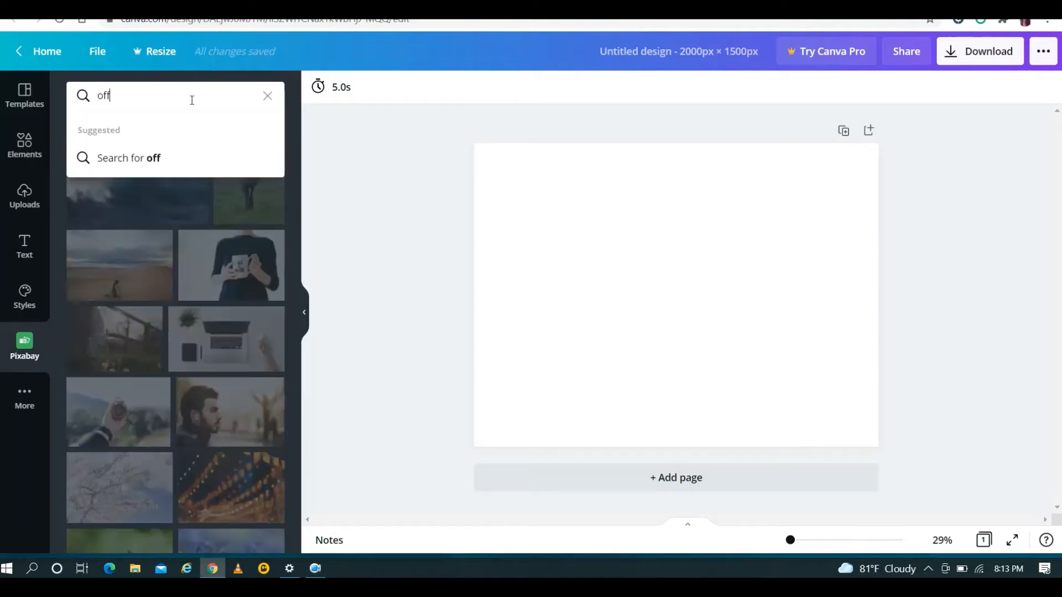
type("ice flat lay")
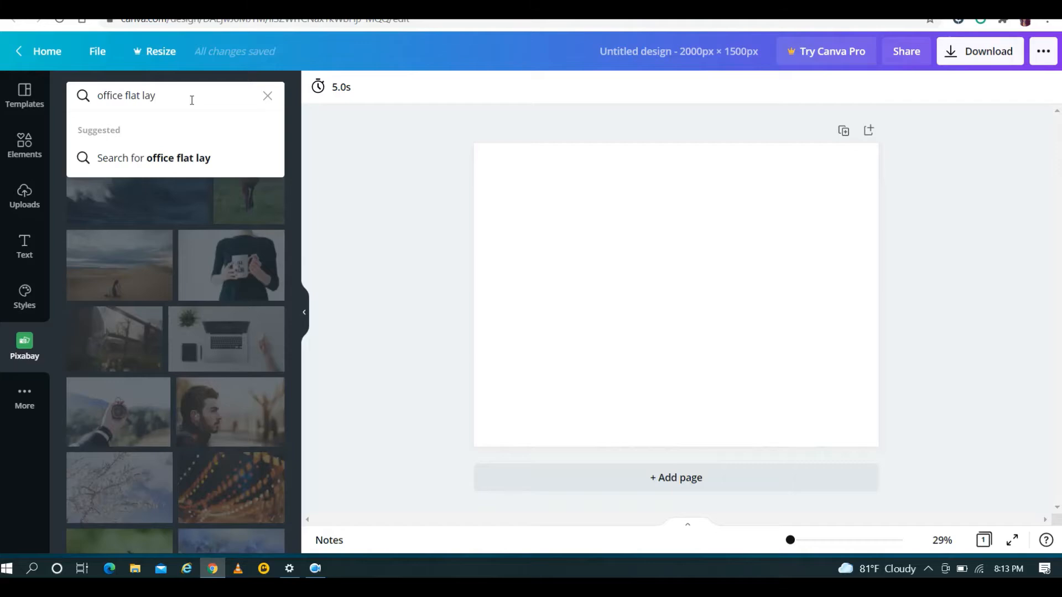
key("Return")
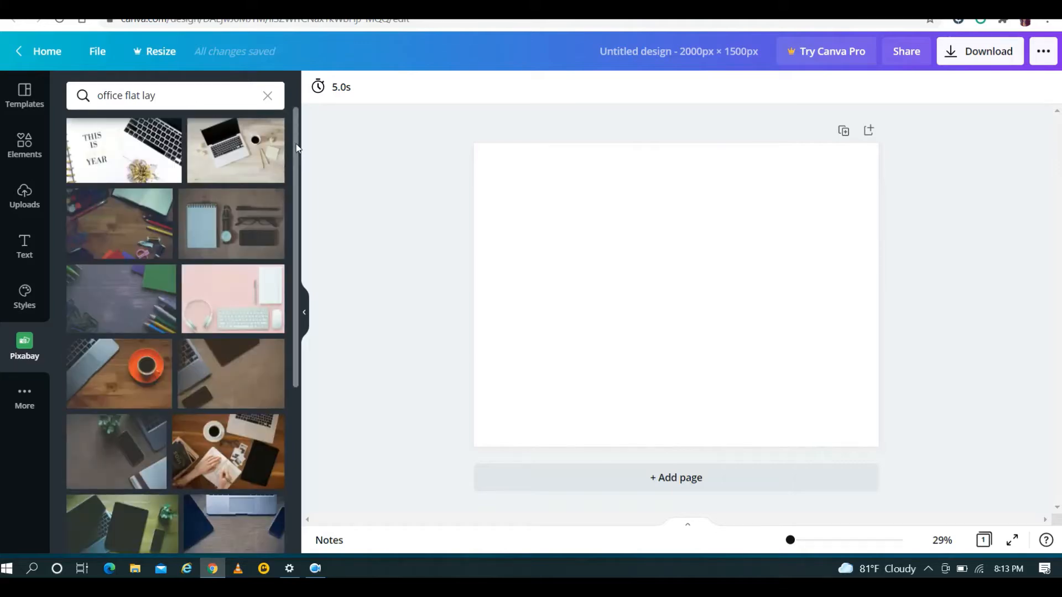
Step: Add the flat lay photo of white tulips on a black-and-white patterned mat to the page
left_click_drag(297, 148, 296, 418)
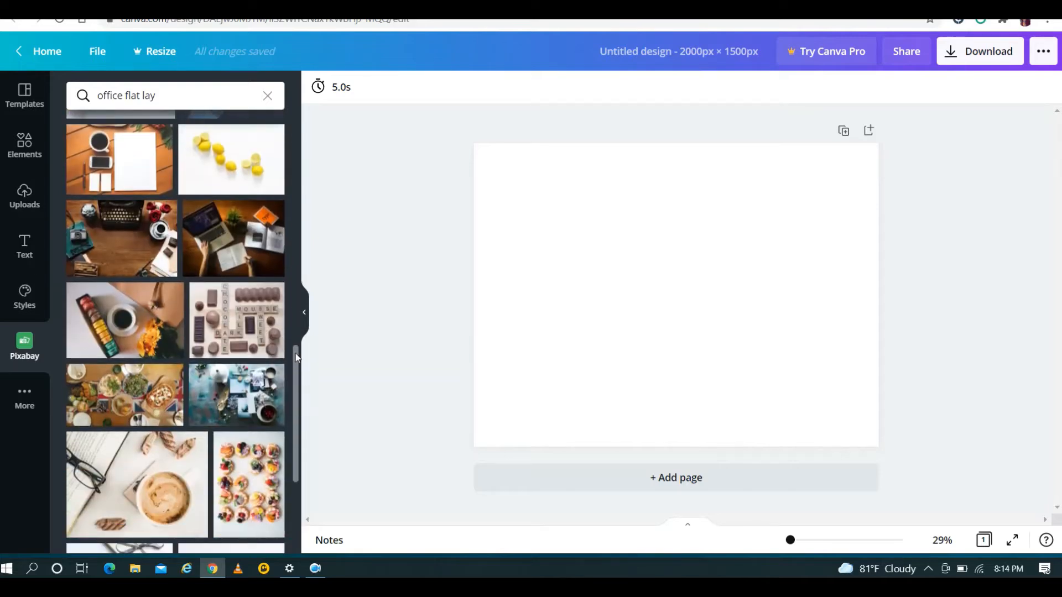
scroll(297, 368, "down", 7)
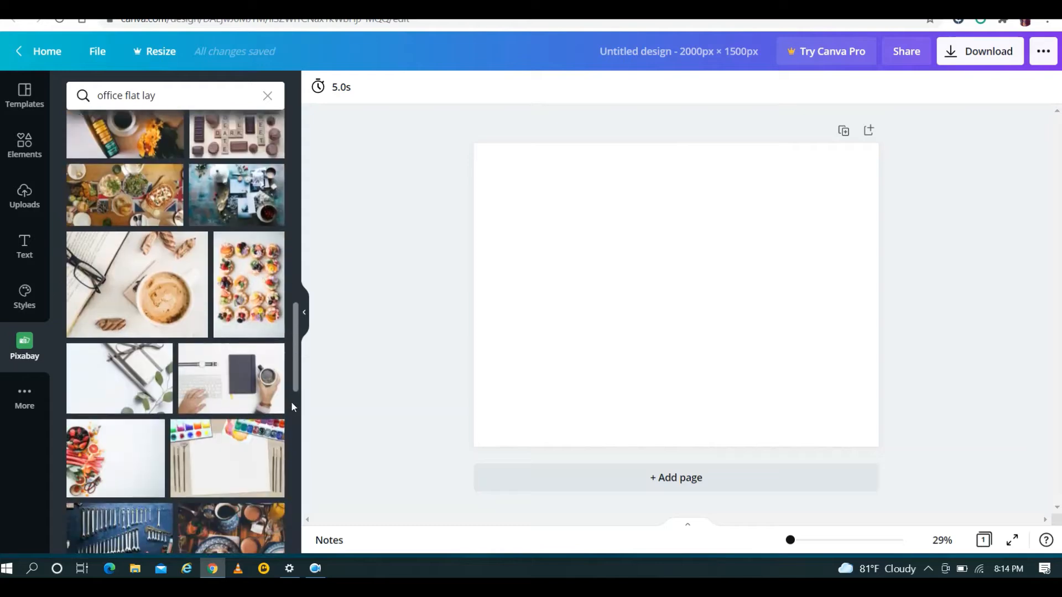
scroll(295, 443, "down", 4)
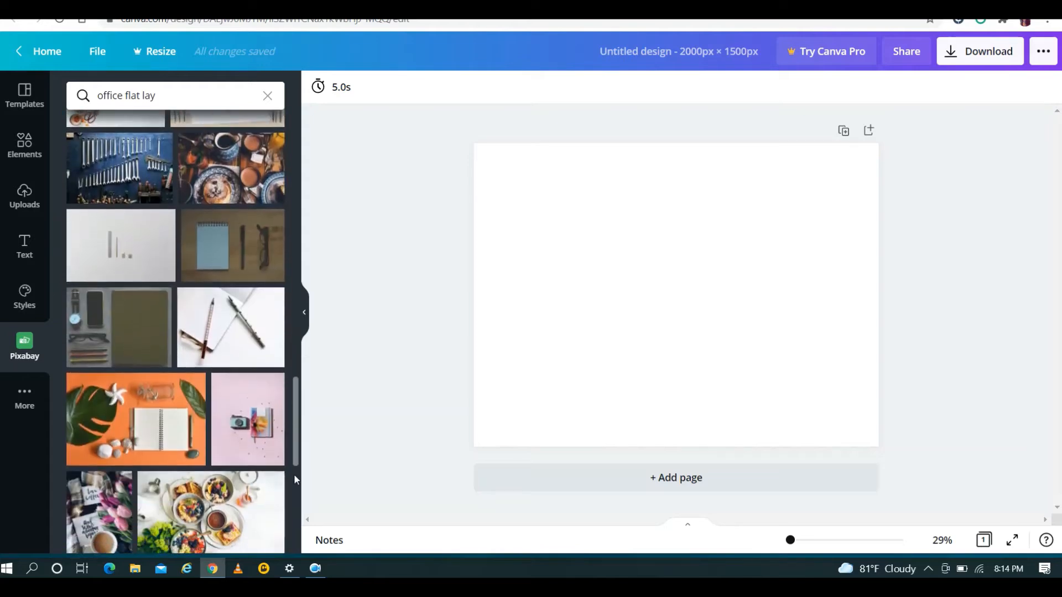
scroll(296, 479, "down", 4)
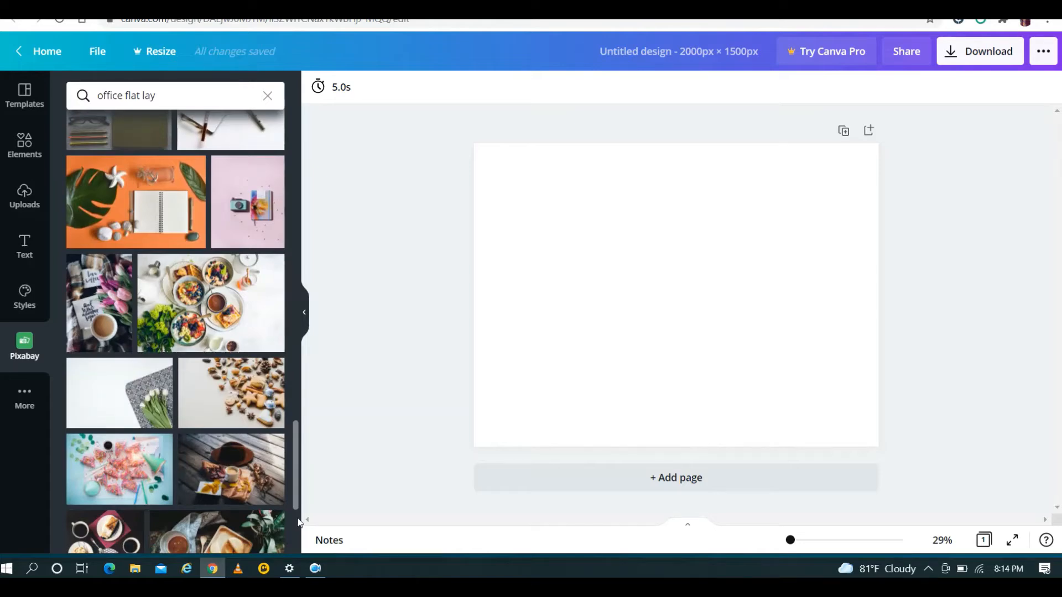
left_click(123, 404)
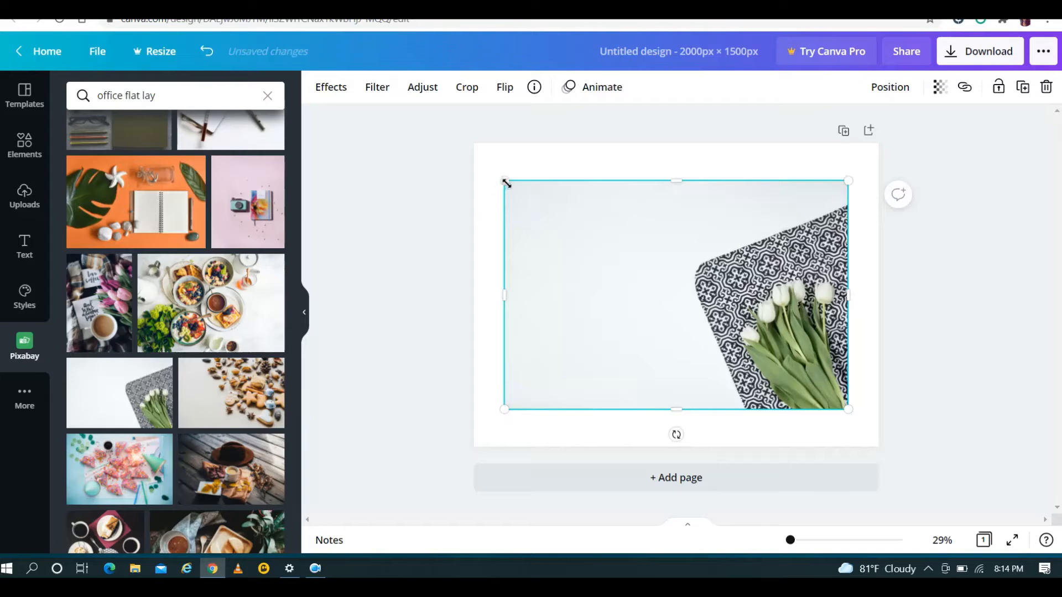
Step: Enlarge the tulip photo until it covers the whole page and centre it horizontally
left_click_drag(504, 181, 488, 156)
left_click_drag(476, 144, 458, 131)
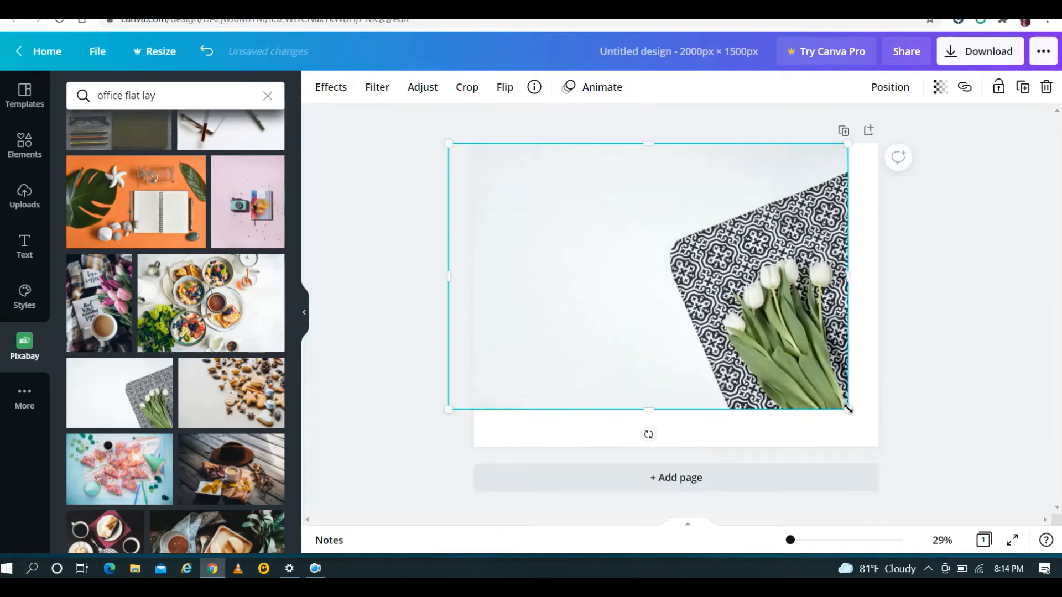
left_click_drag(845, 408, 901, 448)
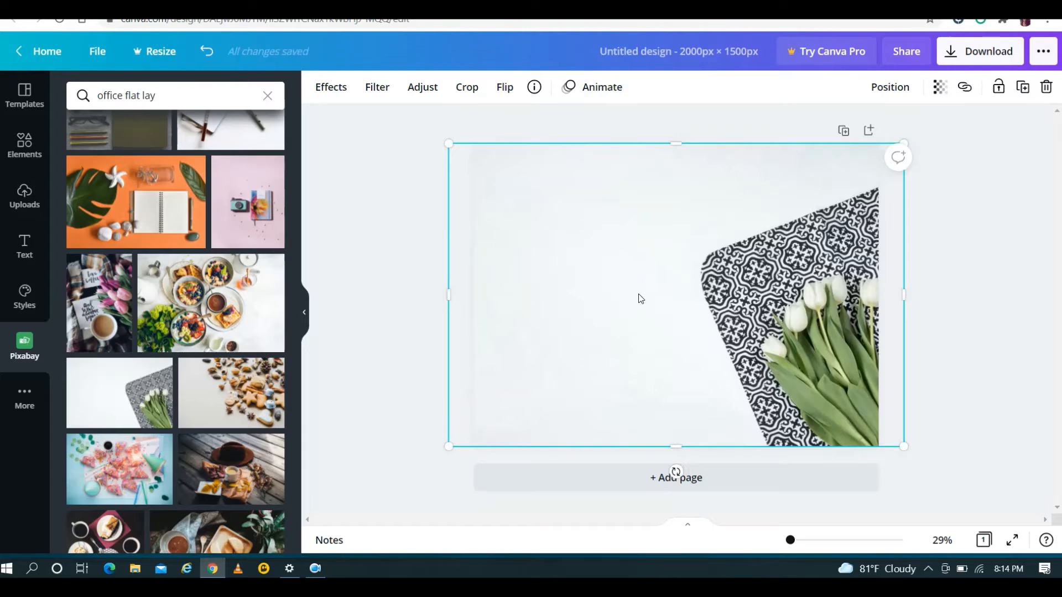
left_click_drag(637, 299, 662, 298)
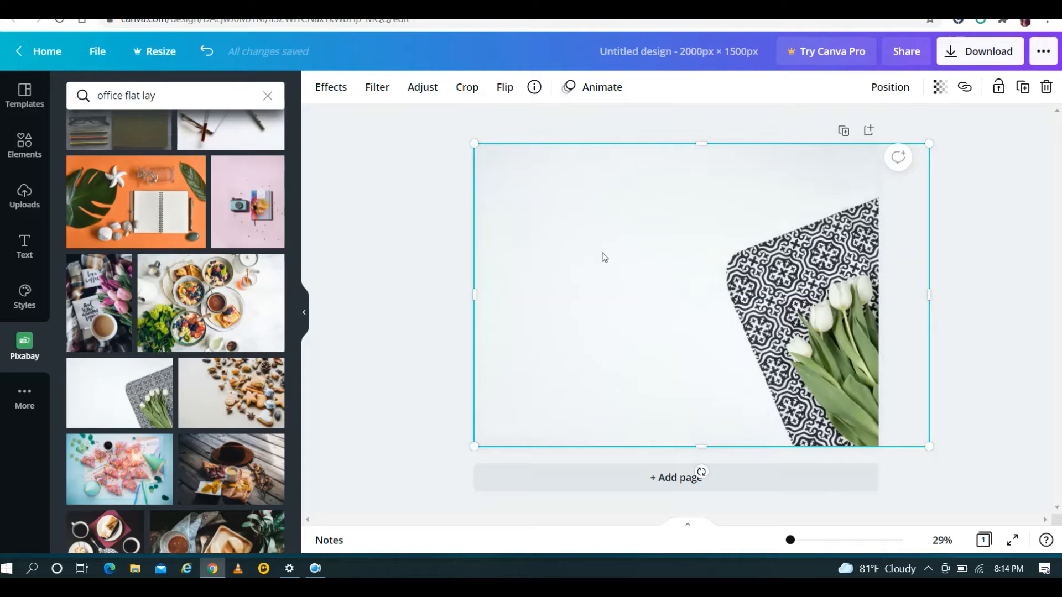
left_click_drag(601, 310, 569, 306)
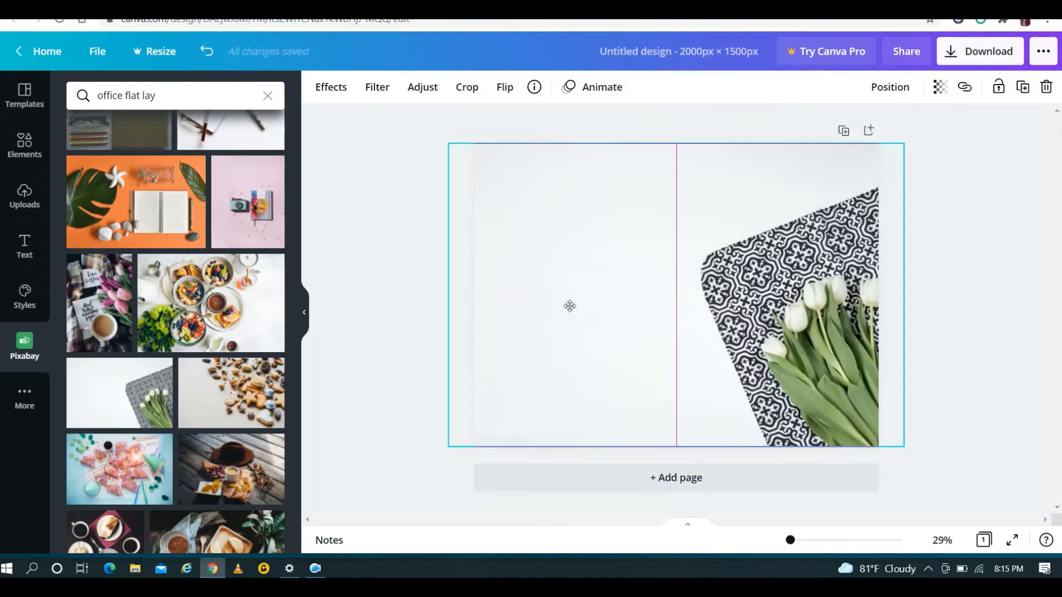
left_click_drag(570, 305, 569, 304)
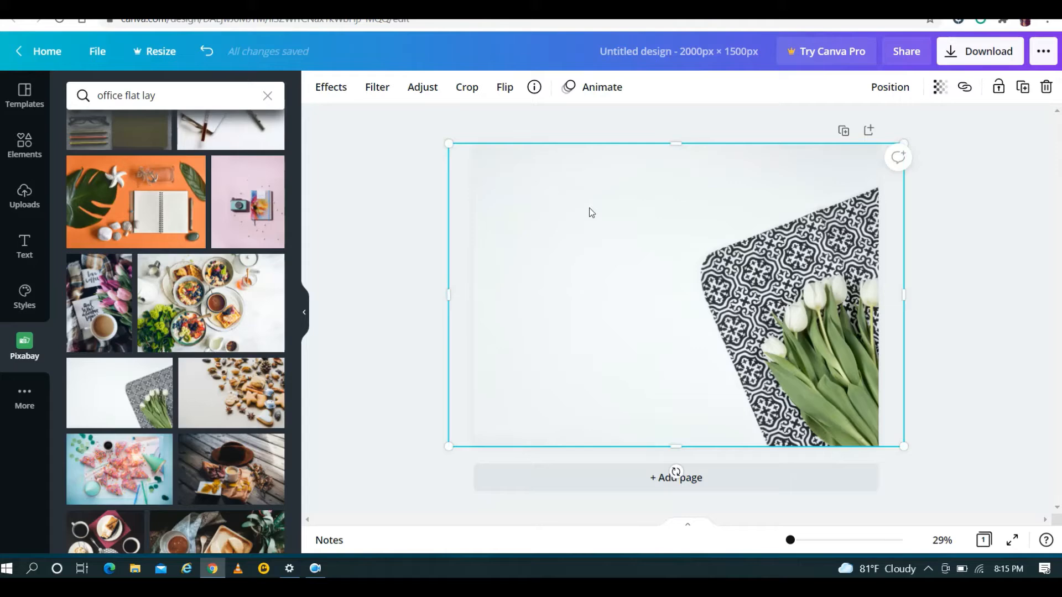
Step: Raise the background photo's brightness to 17
left_click(423, 89)
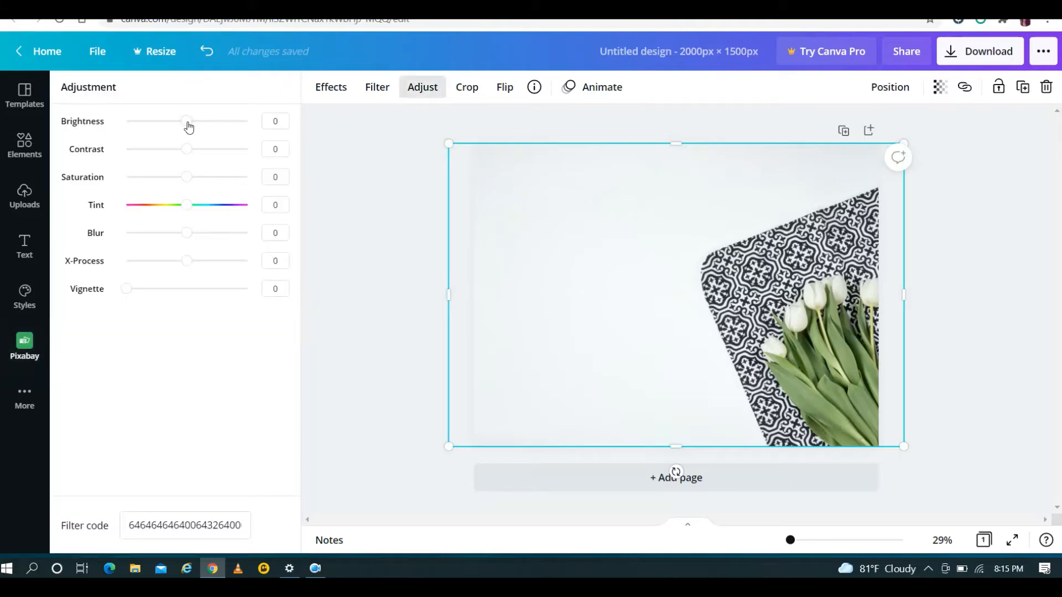
left_click_drag(188, 126, 198, 126)
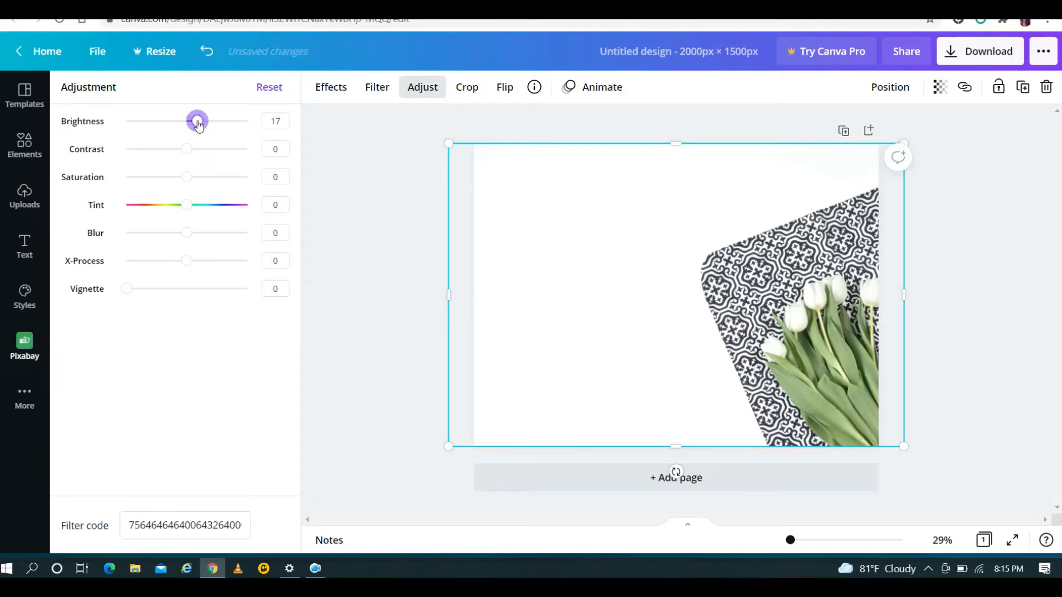
left_click(395, 253)
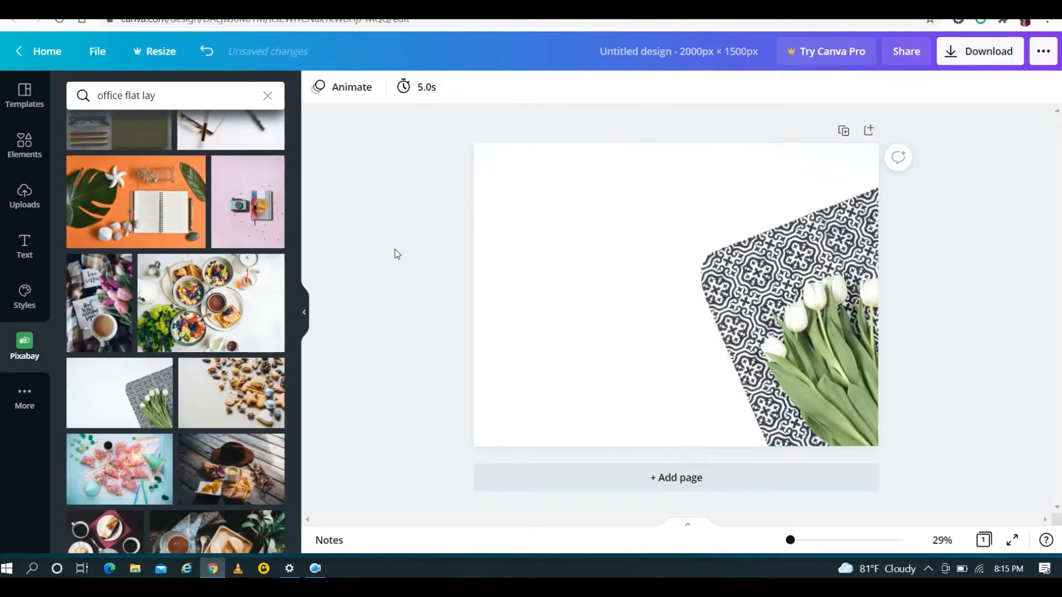
Step: Replace the Pixabay image search with "tablet"
left_click(268, 95)
left_click(210, 98)
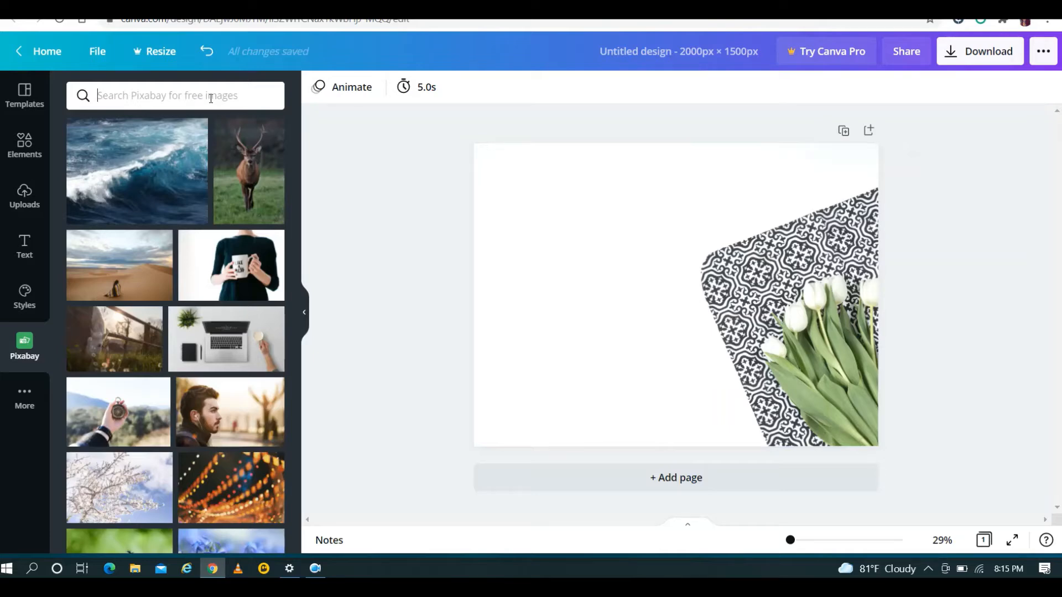
type("tablet")
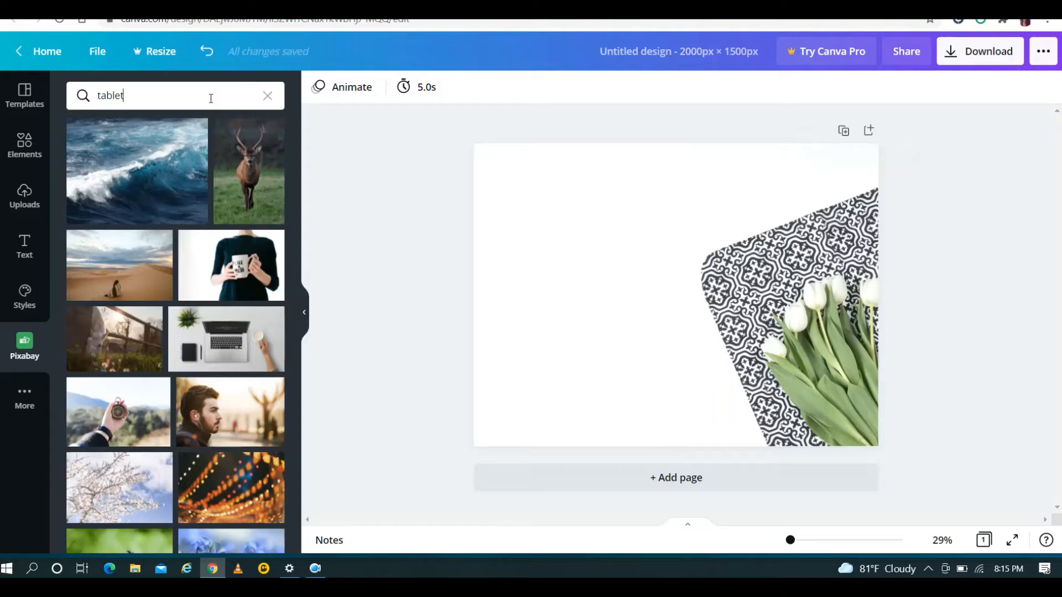
key("Return")
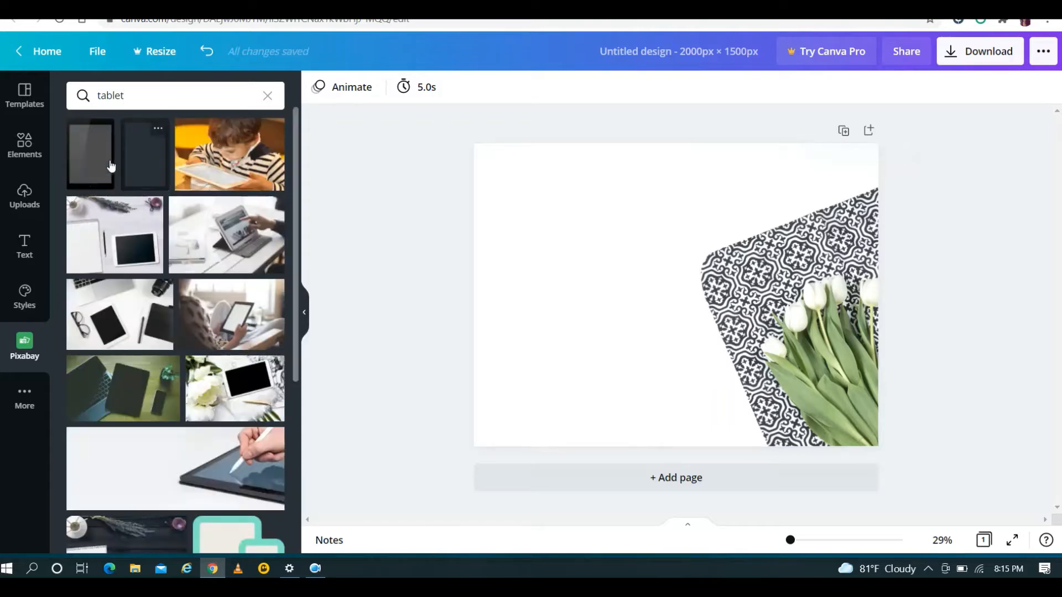
Step: Add the black tablet frame with the see-through screen, shrink it slightly and place it in the page's lower left area
left_click(137, 175)
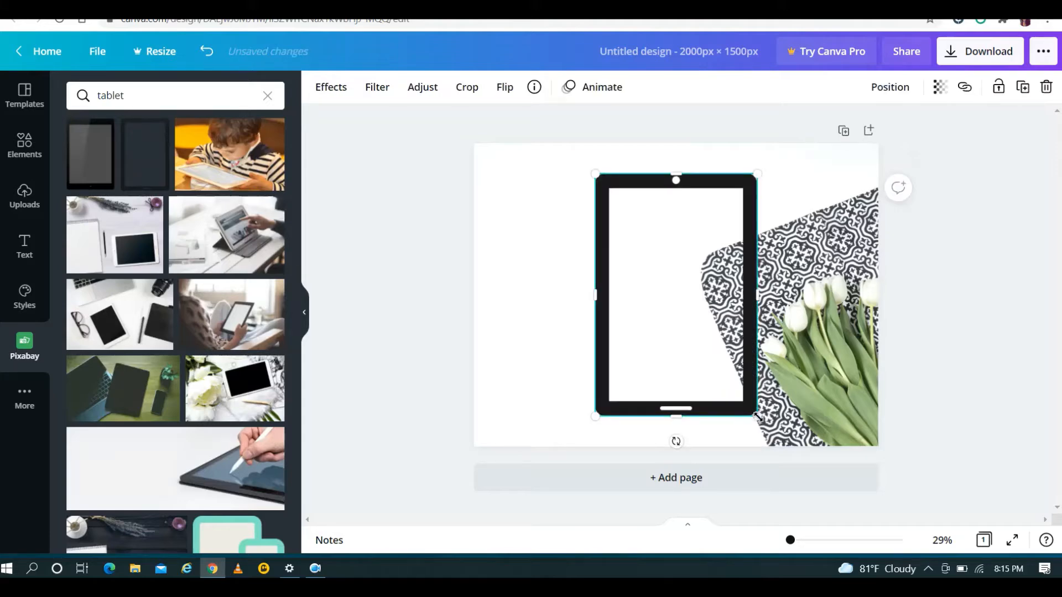
left_click_drag(757, 417, 727, 374)
left_click_drag(664, 287, 569, 330)
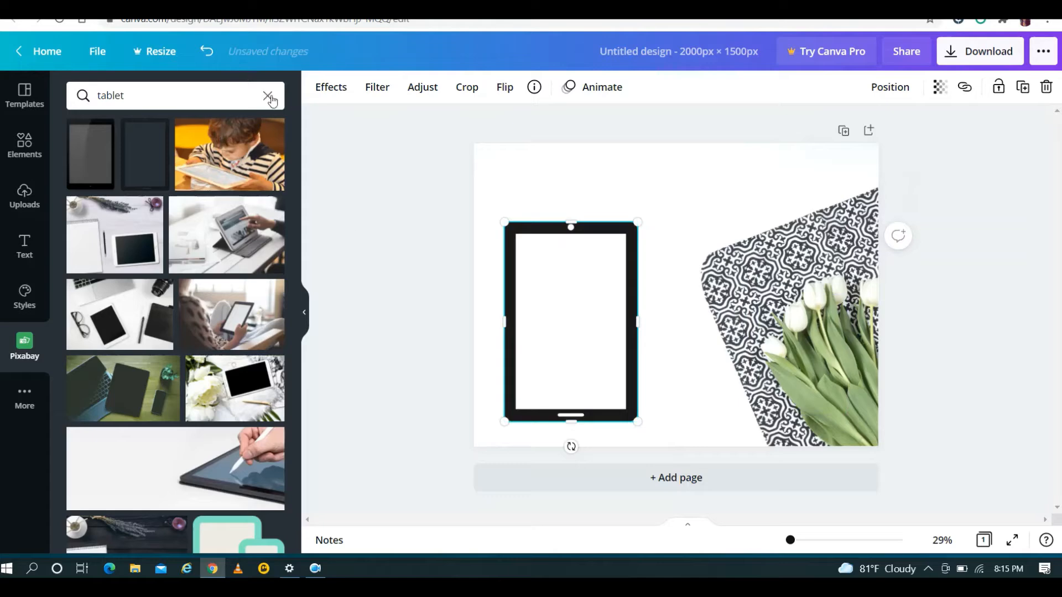
Step: Search Pixabay for "smartphone" and add the dark phone frame with the see-through screen to the page
left_click(268, 96)
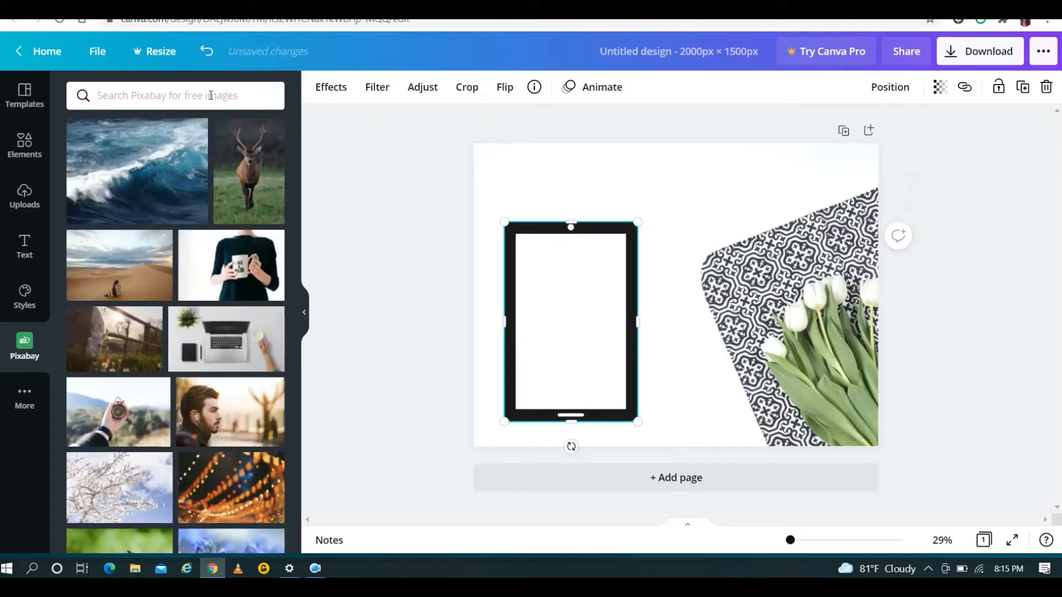
type("smartphone")
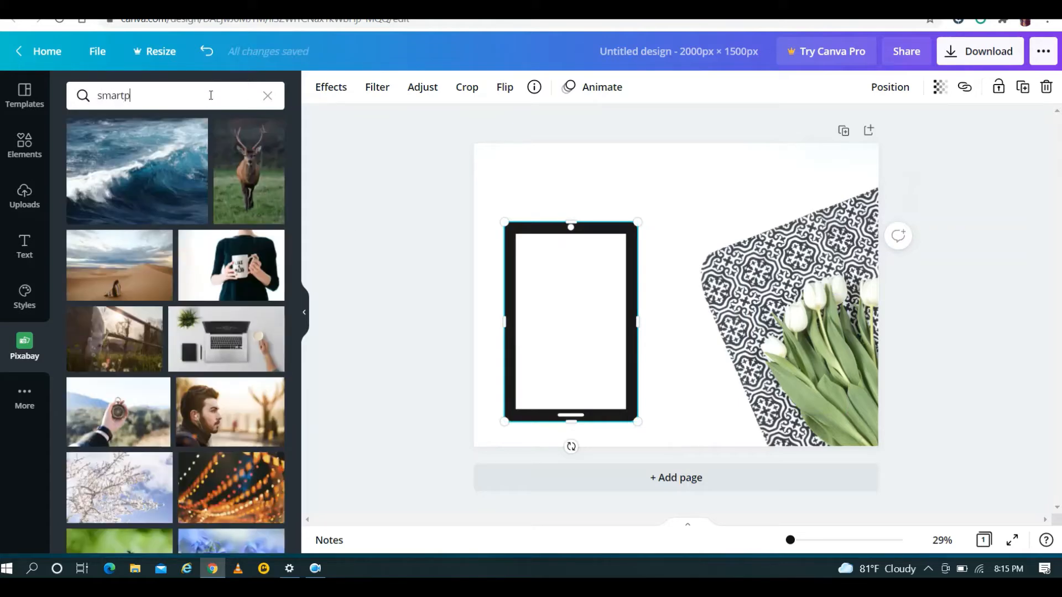
key("Return")
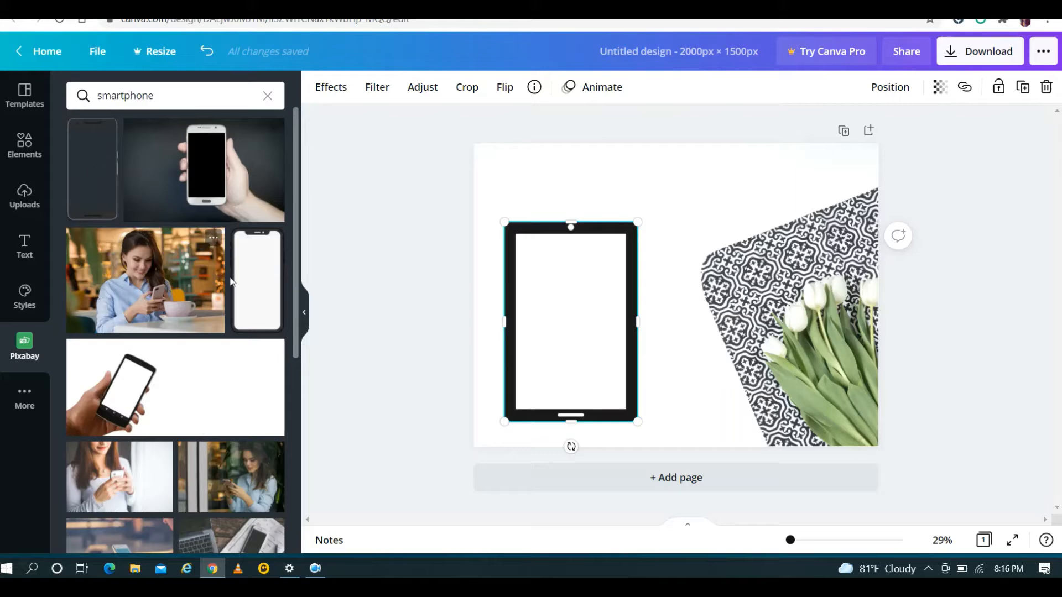
left_click(101, 186)
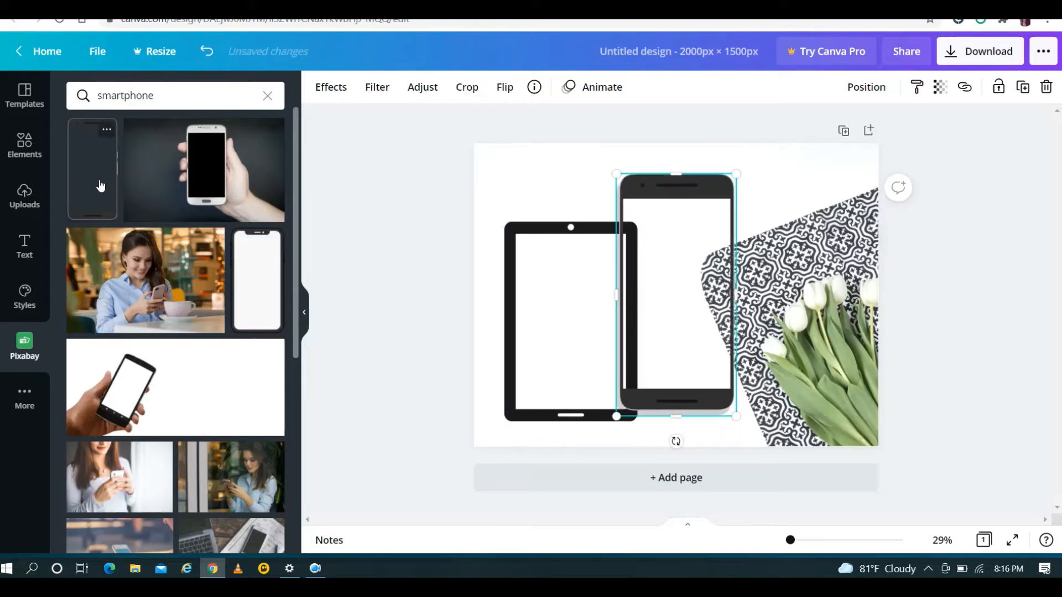
Step: Shrink the dark phone frame and place it beside the tablet's right edge, with their bases level
left_click_drag(735, 416, 677, 344)
left_click_drag(660, 269, 680, 353)
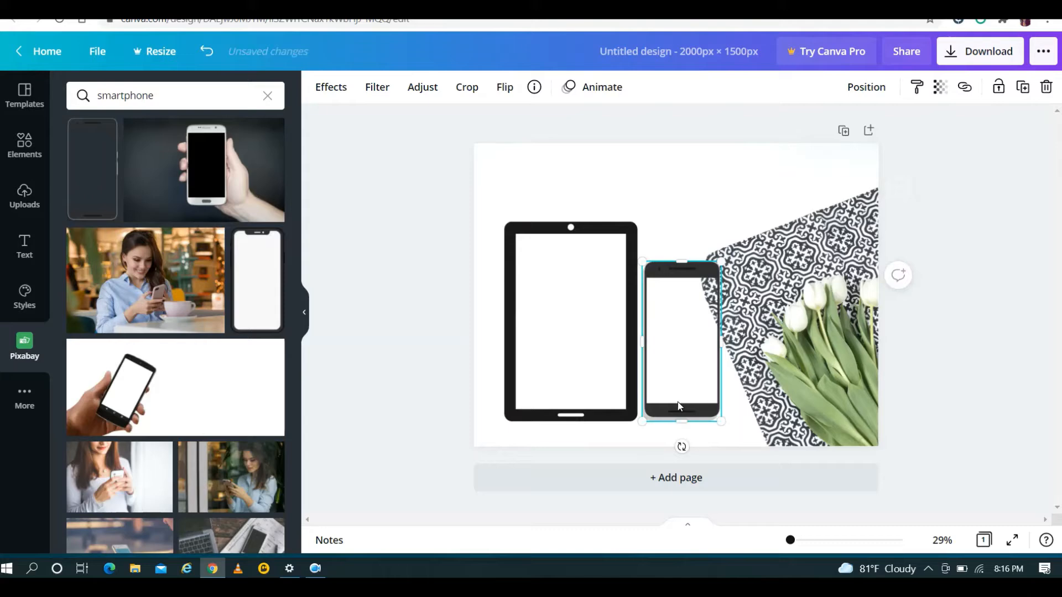
Step: Try the notched phone with the light screen, delete it, and move the first phone frame slightly closer to the tablet
left_click(266, 290)
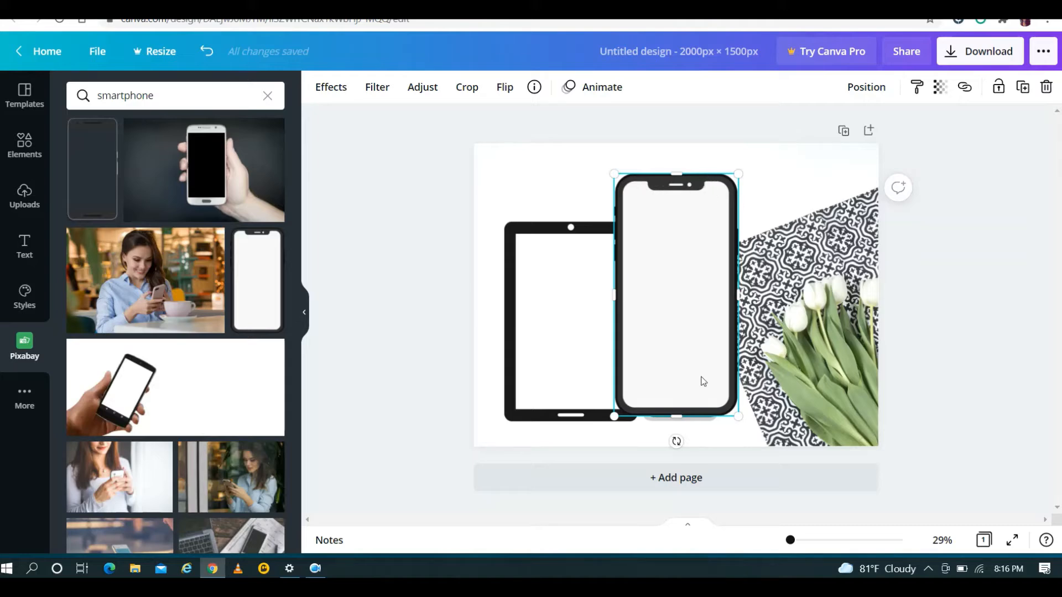
left_click(1046, 87)
left_click_drag(683, 344, 681, 343)
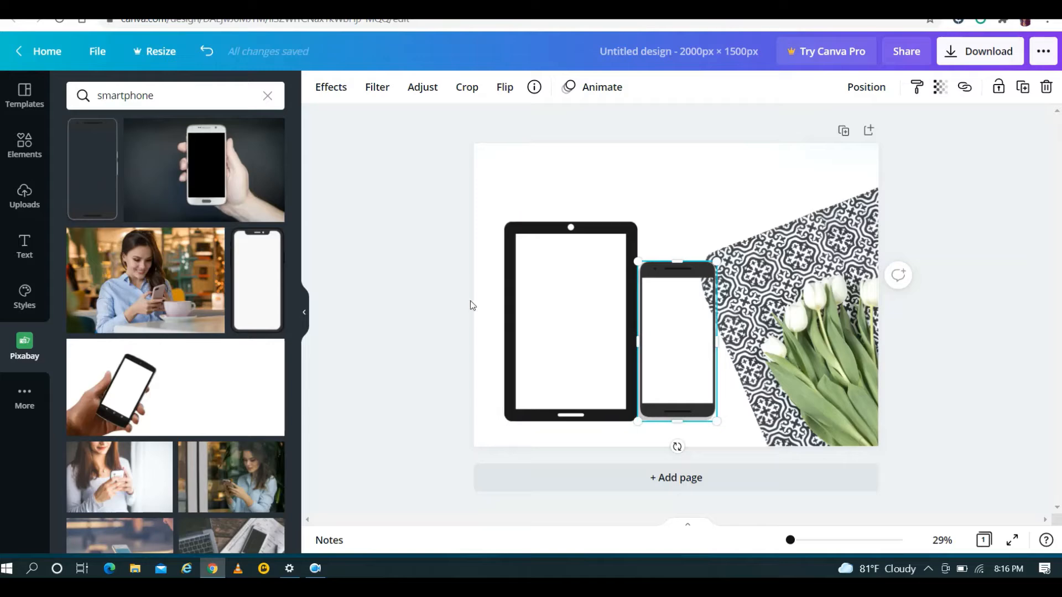
left_click(405, 293)
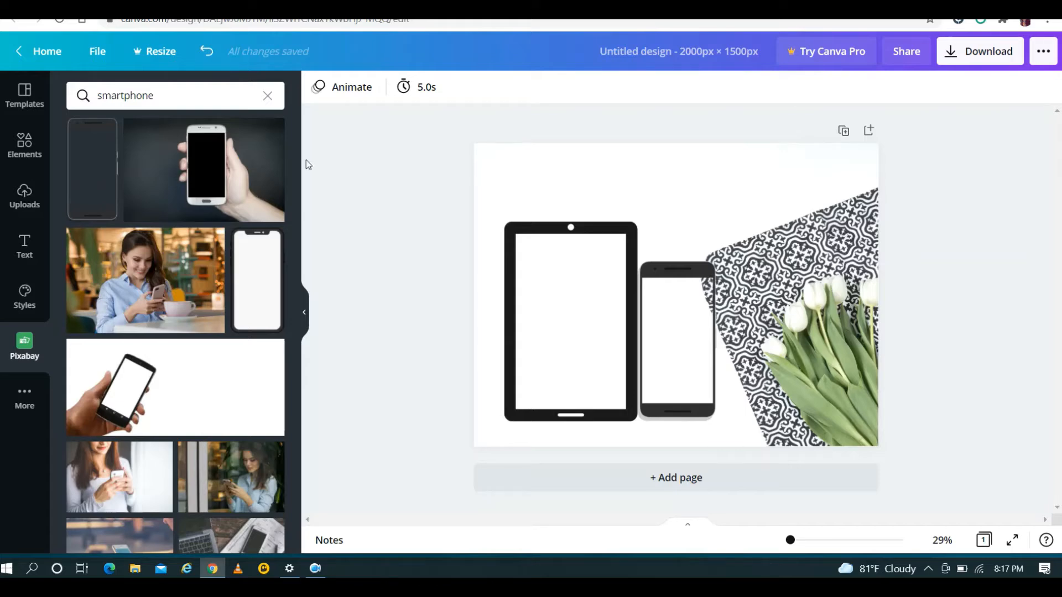
Step: Add the uploaded "My Ebook Cover" image, fit it over the tablet's screen and send it backward behind the frame
left_click(25, 199)
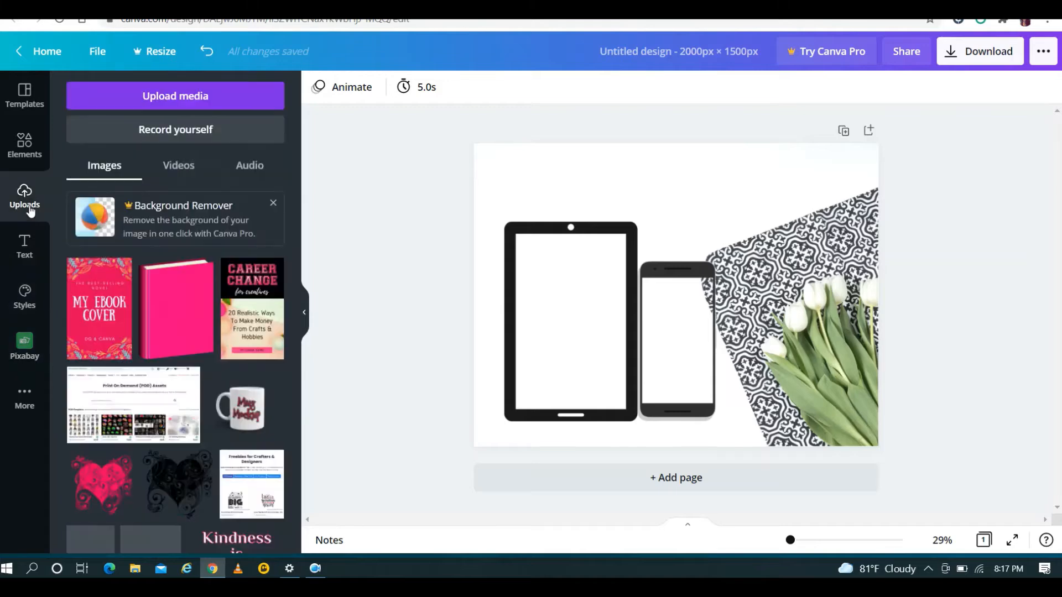
left_click(100, 308)
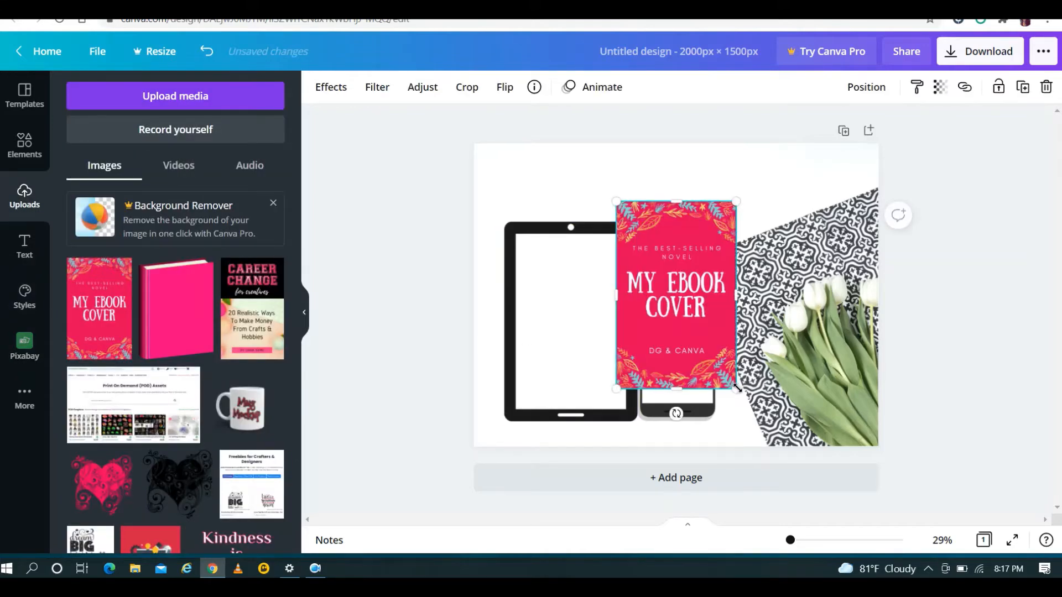
left_click_drag(736, 389, 728, 380)
left_click_drag(691, 307, 590, 335)
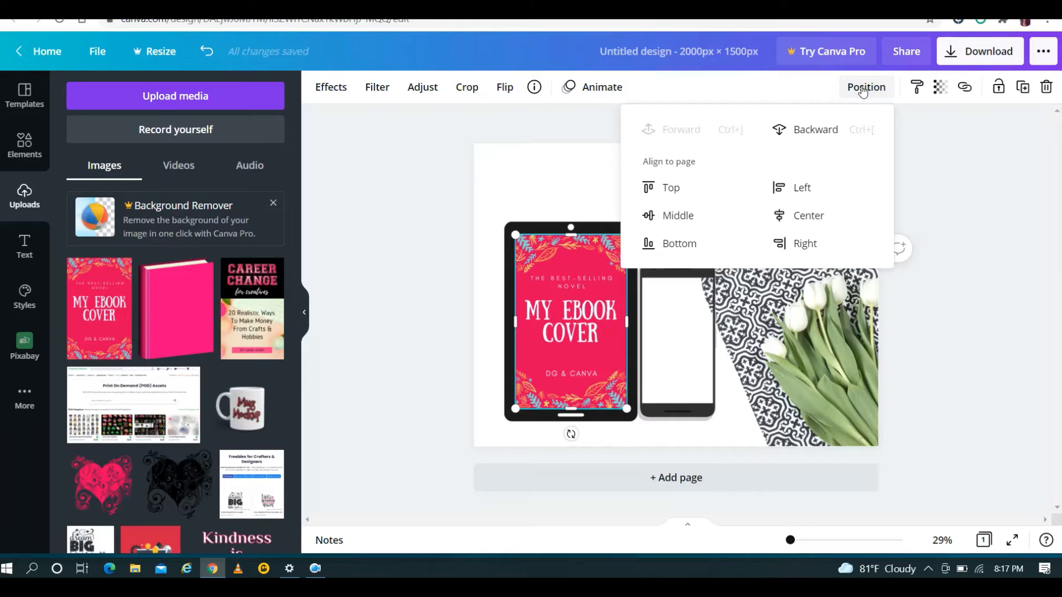
left_click(826, 129)
left_click(565, 177)
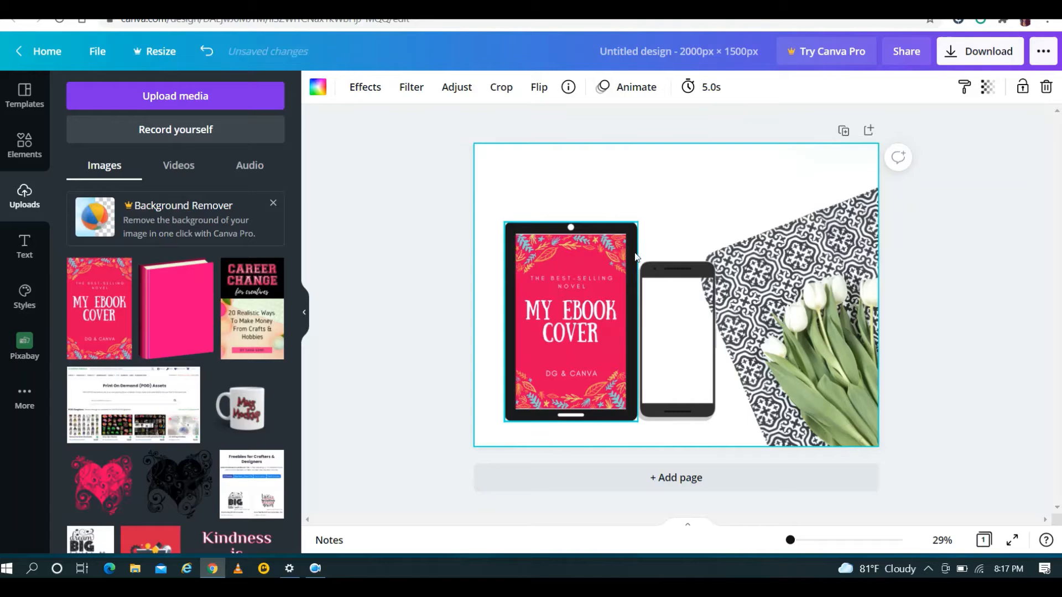
Step: Shrink the tablet frame slightly and nudge it right and up until its border fits evenly around the ebook cover
left_click(636, 224)
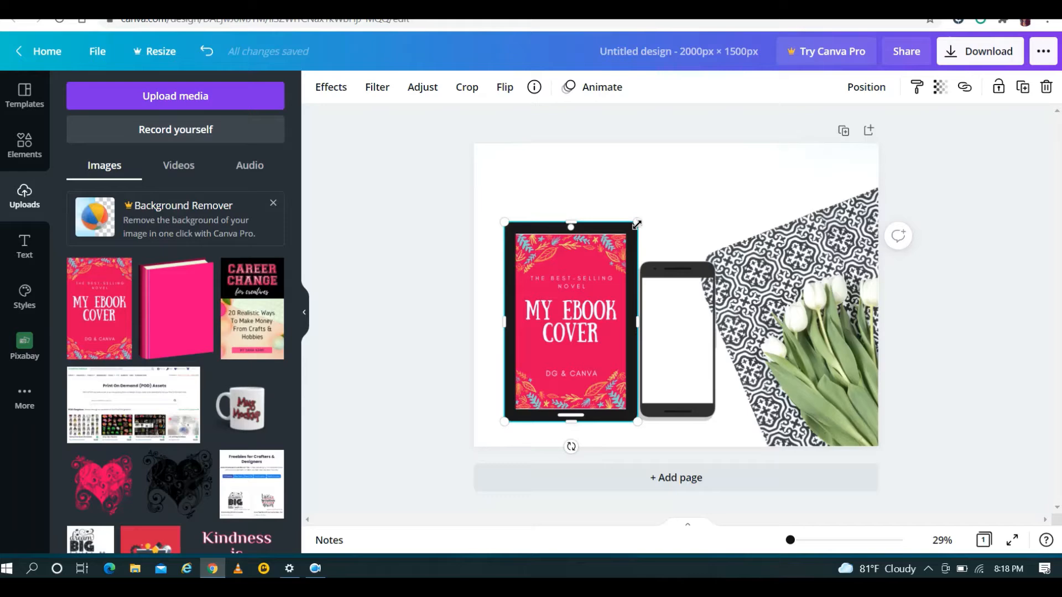
left_click_drag(638, 222, 634, 227)
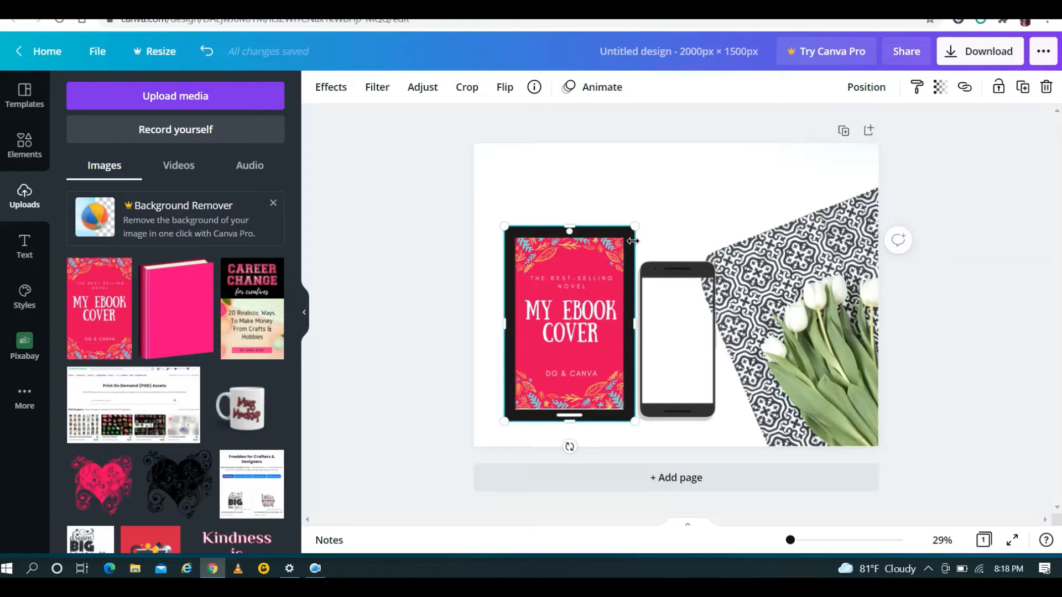
key("Right")
key("Right")
key("Right")
key("Right")
key("Right")
key("Right")
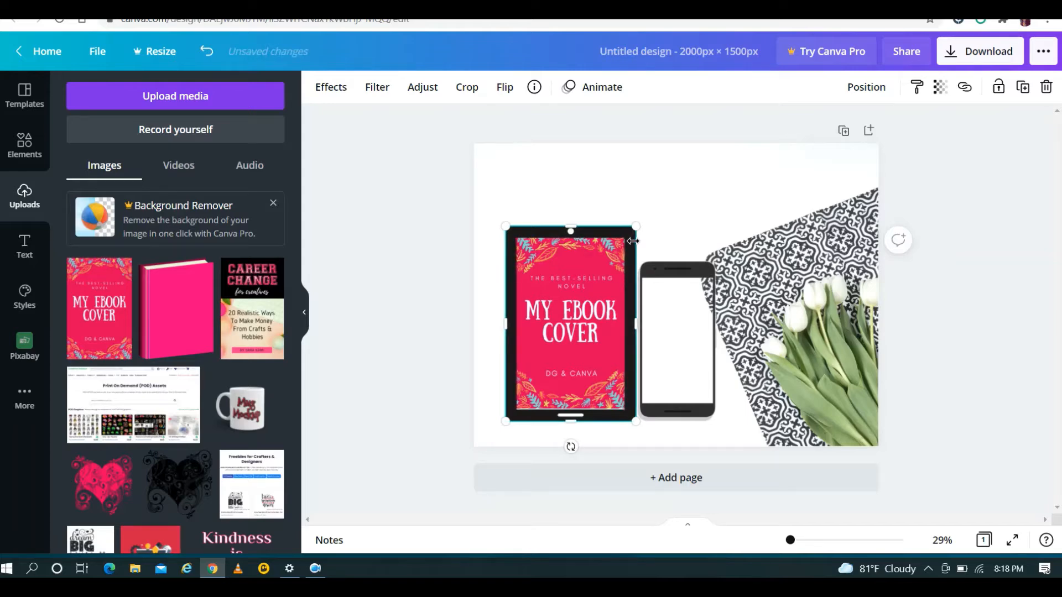
key("Right")
key("Right")
key("Up")
key("Up")
key("Up")
key("Up")
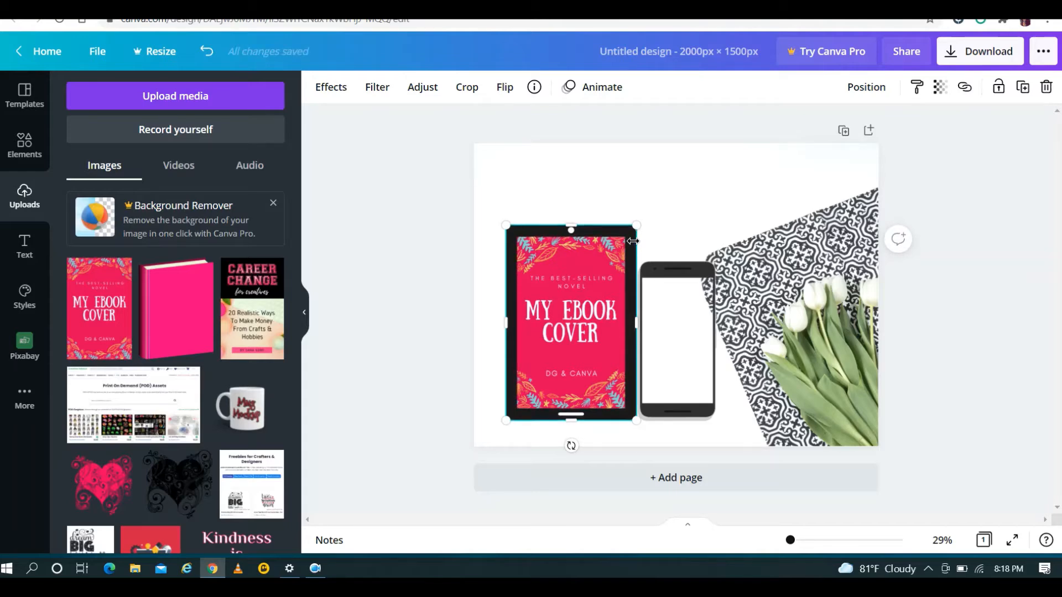
key("Right")
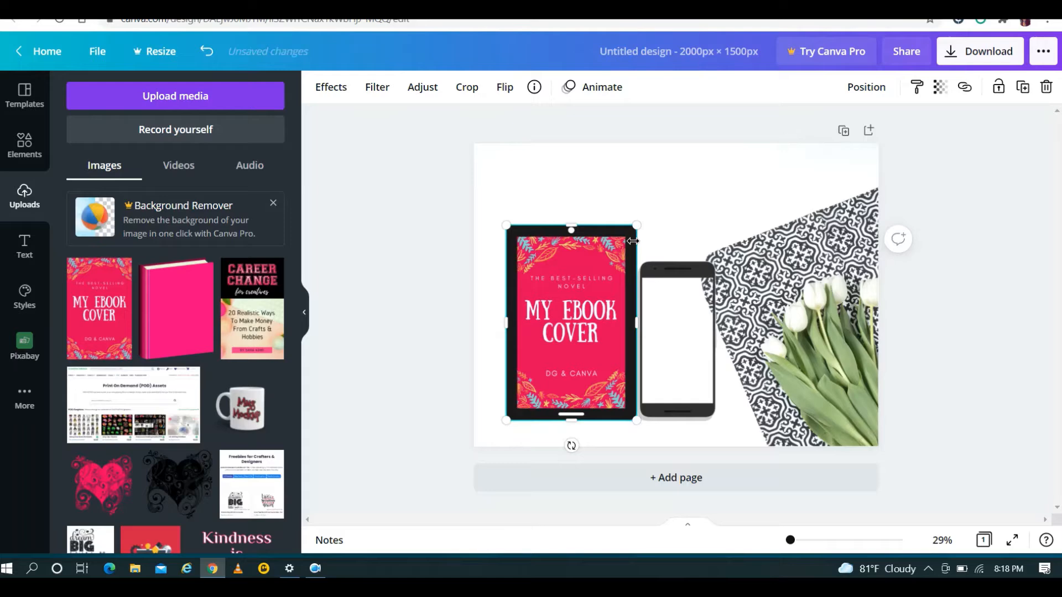
left_click(679, 187)
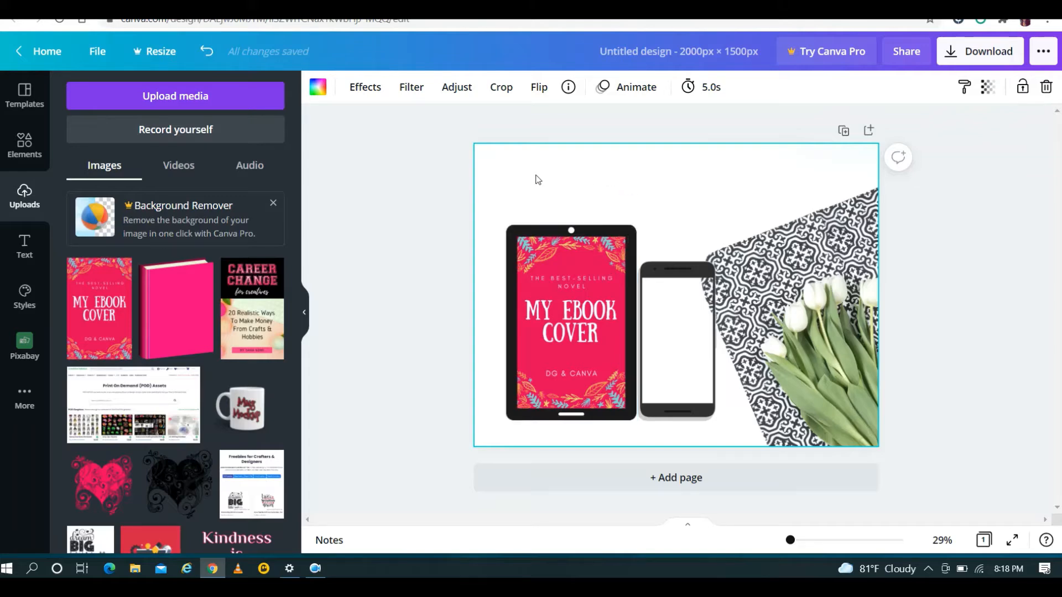
Step: Group the ebook cover with the tablet frame, then move the group slightly left and make it a little smaller
left_click(531, 273)
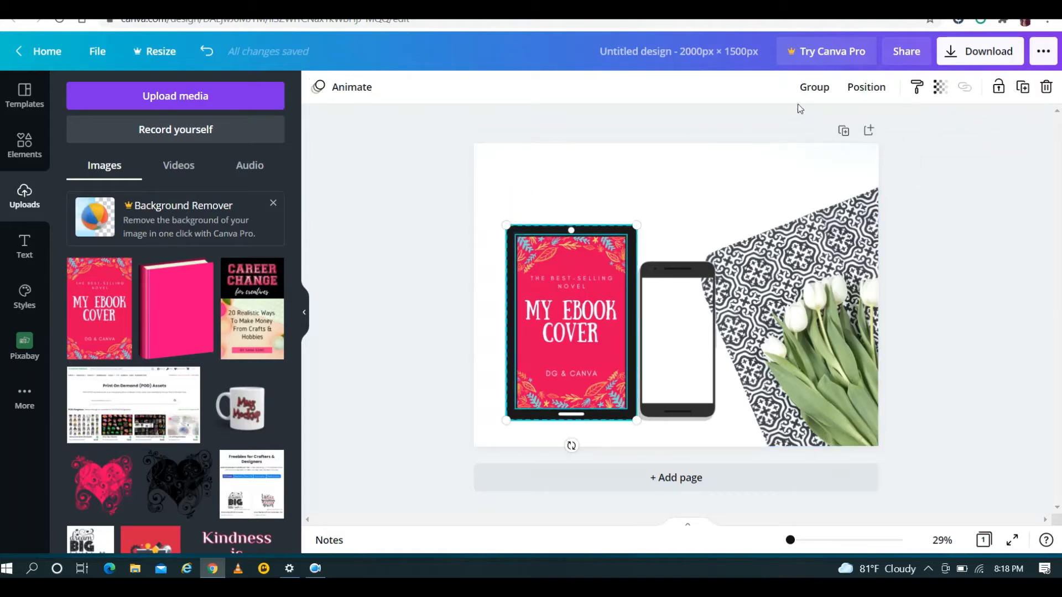
left_click(807, 89)
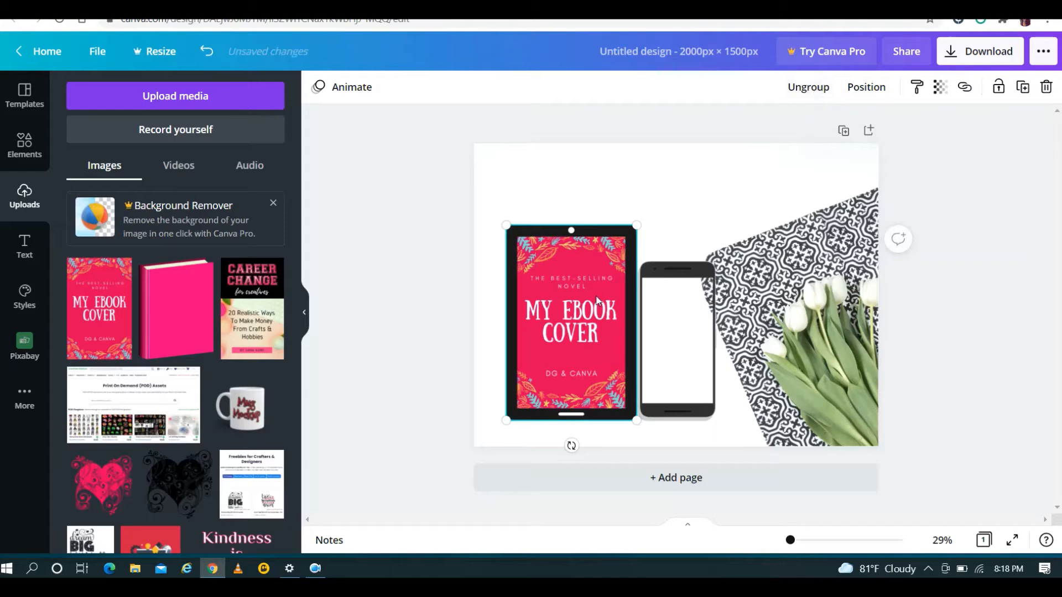
left_click_drag(597, 302, 625, 275)
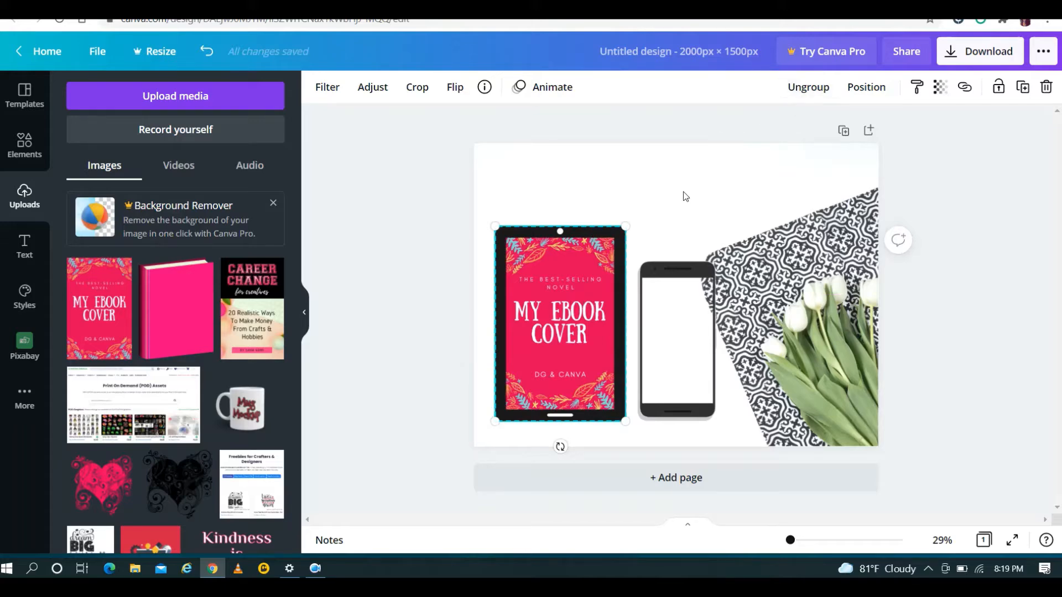
mouse_move(617, 233)
left_mouse_down()
mouse_move(620, 242)
mouse_move(627, 229)
mouse_move(619, 235)
left_mouse_up()
left_click(669, 223)
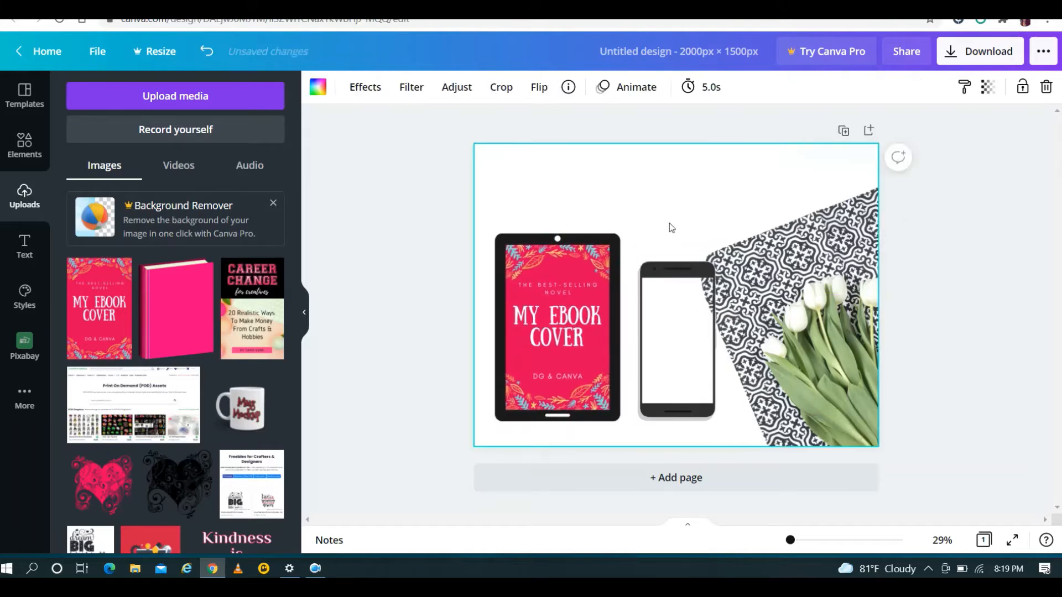
Step: Move the phone frame closer to the tablet and centre a second ebook cover, shrunk to the screen's width, on it
left_click_drag(679, 273, 667, 273)
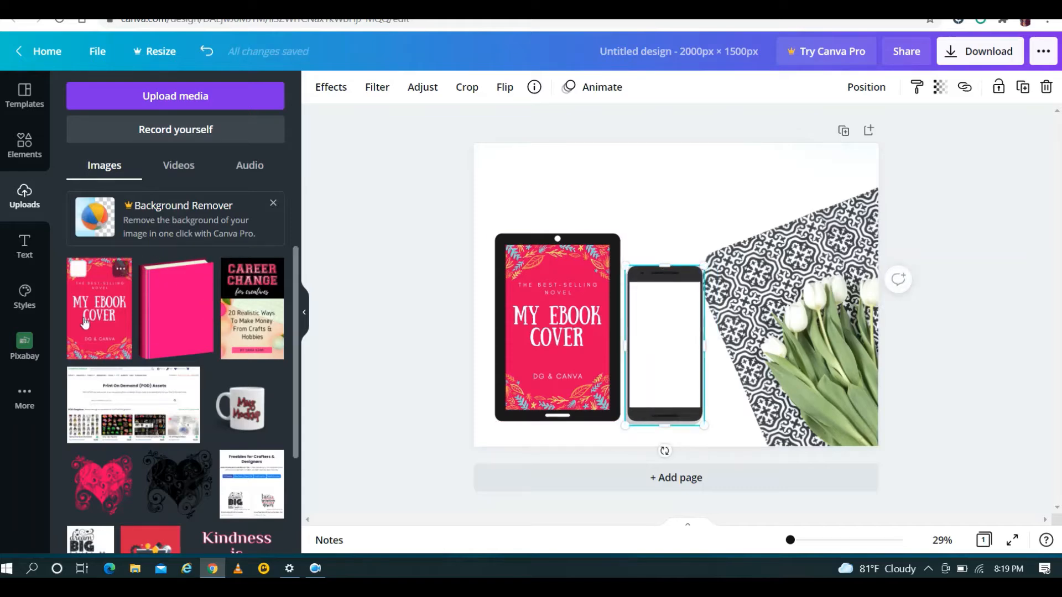
left_click(83, 276)
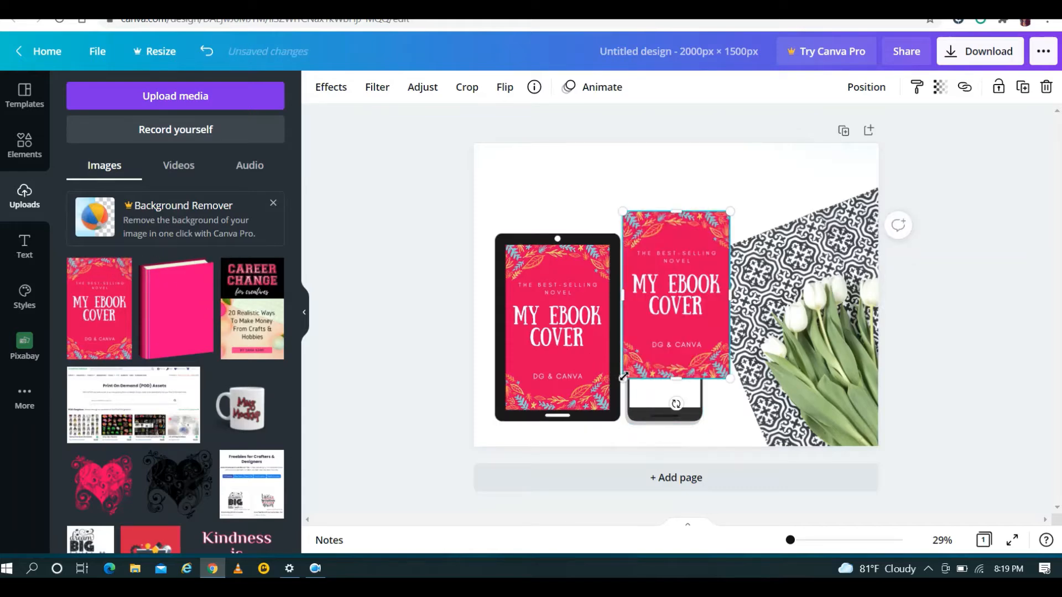
left_click_drag(623, 377, 680, 332)
left_click_drag(702, 273, 672, 346)
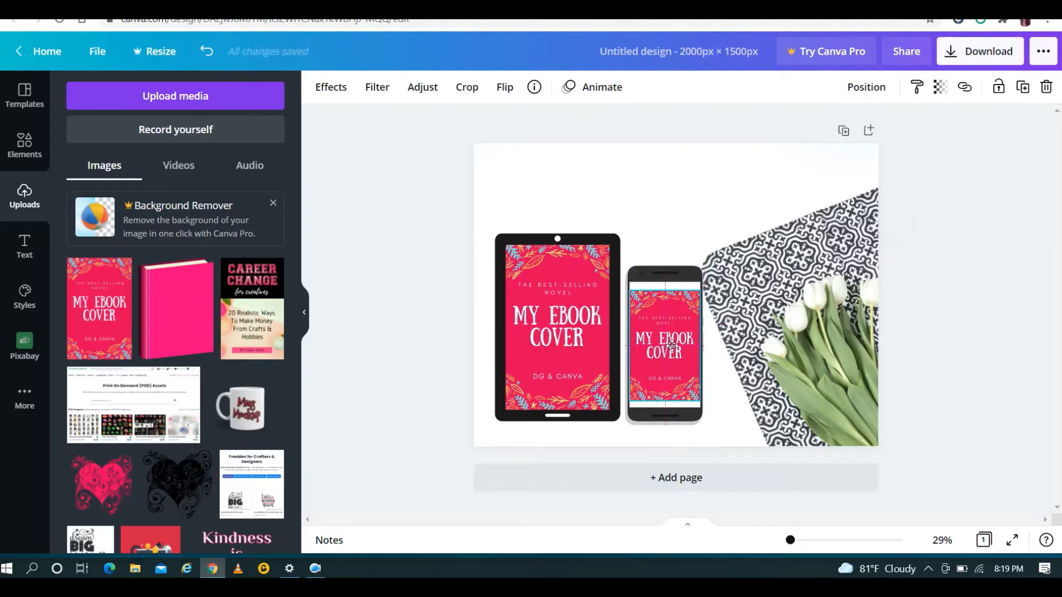
left_click_drag(672, 345, 744, 228)
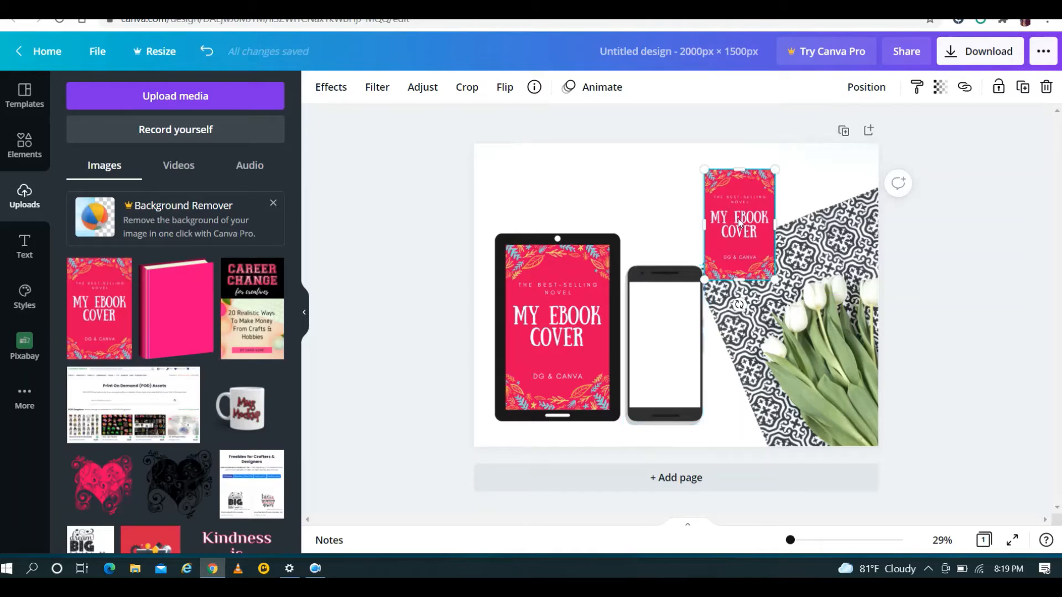
left_click_drag(739, 233, 664, 338)
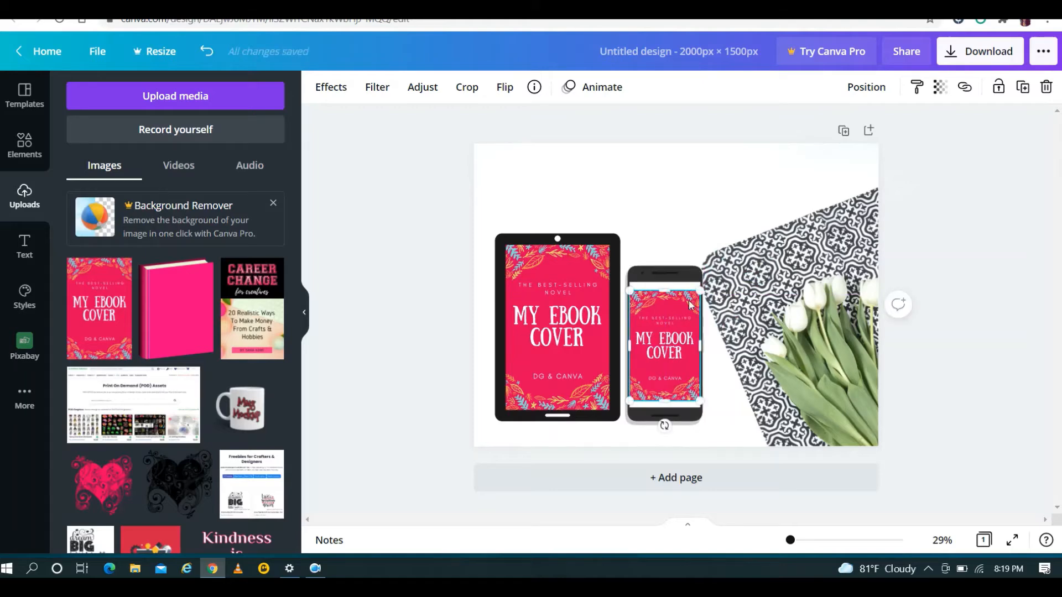
Step: Try to resize and stretch the second ebook cover to fill the phone's screen from edge to edge
left_click_drag(700, 291, 667, 285)
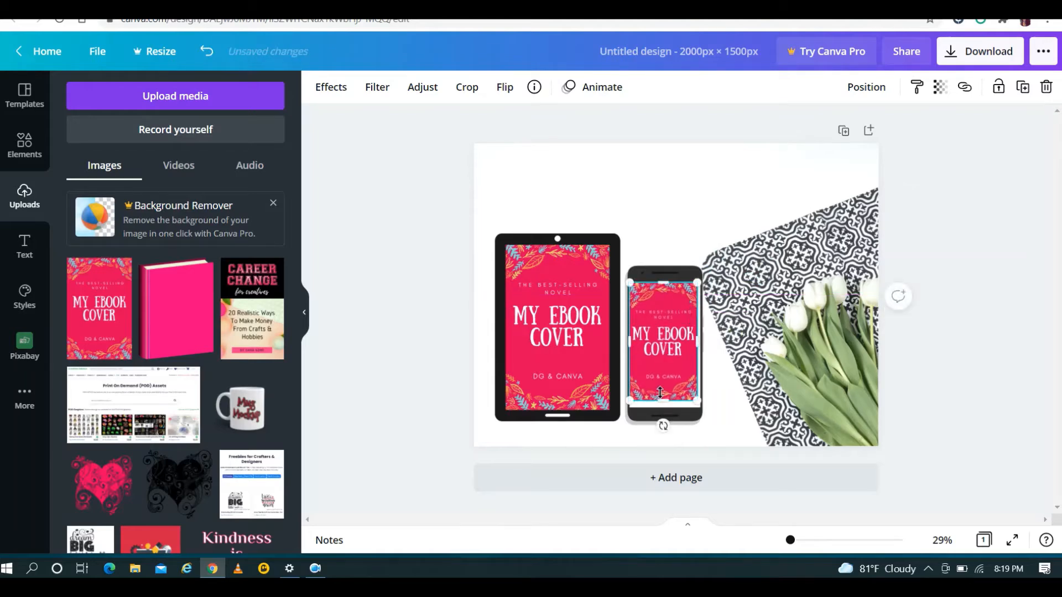
left_click_drag(664, 404, 664, 407)
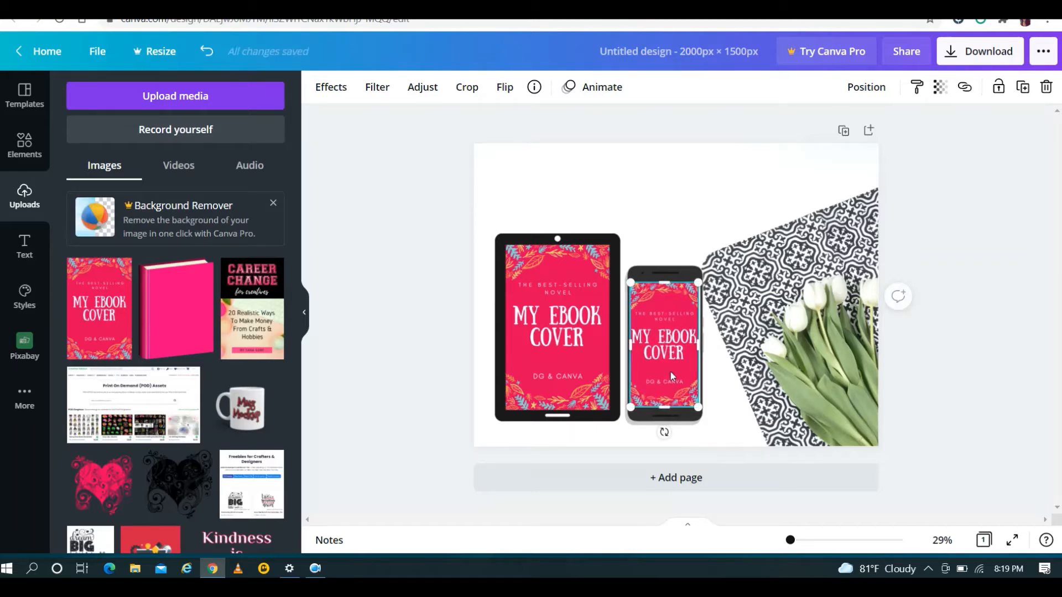
key("Left")
left_click_drag(699, 343, 698, 345)
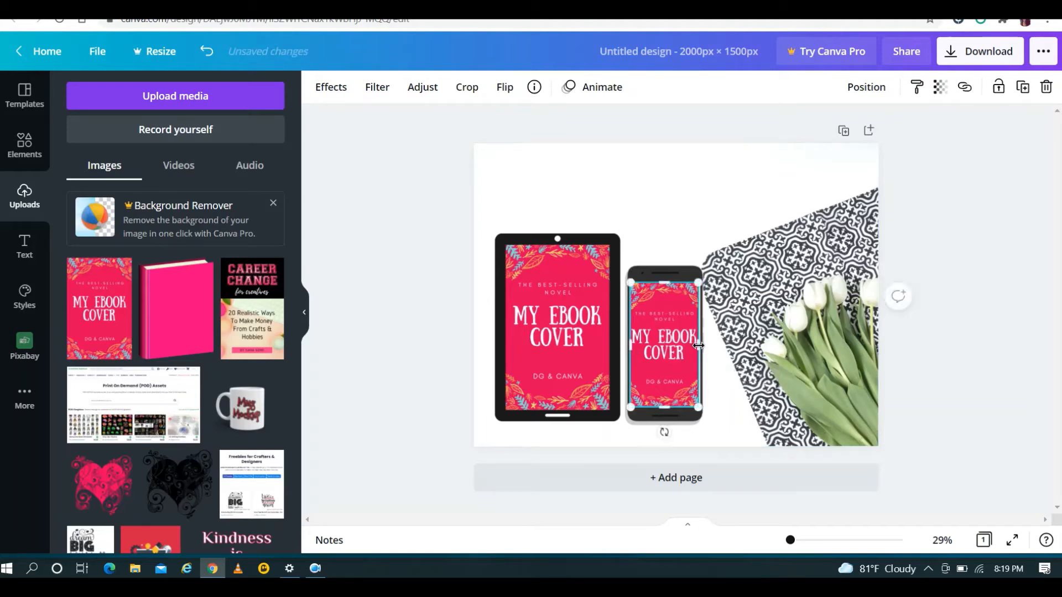
left_click(713, 373)
left_click(675, 374)
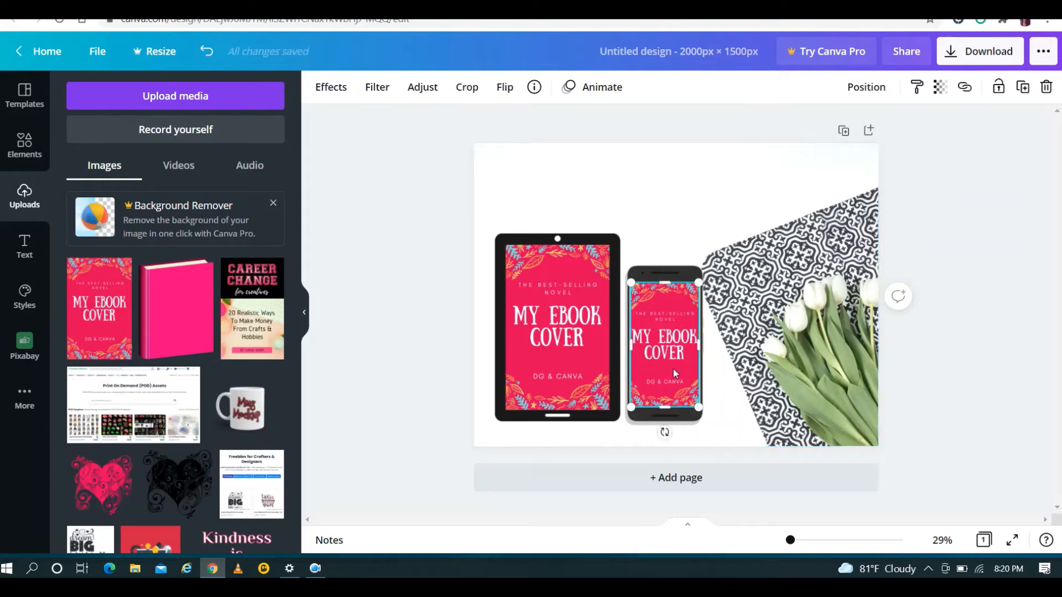
Step: Undo the stretching of the phone's ebook cover and move the cover off the phone to the page's upper edge
left_click(207, 52)
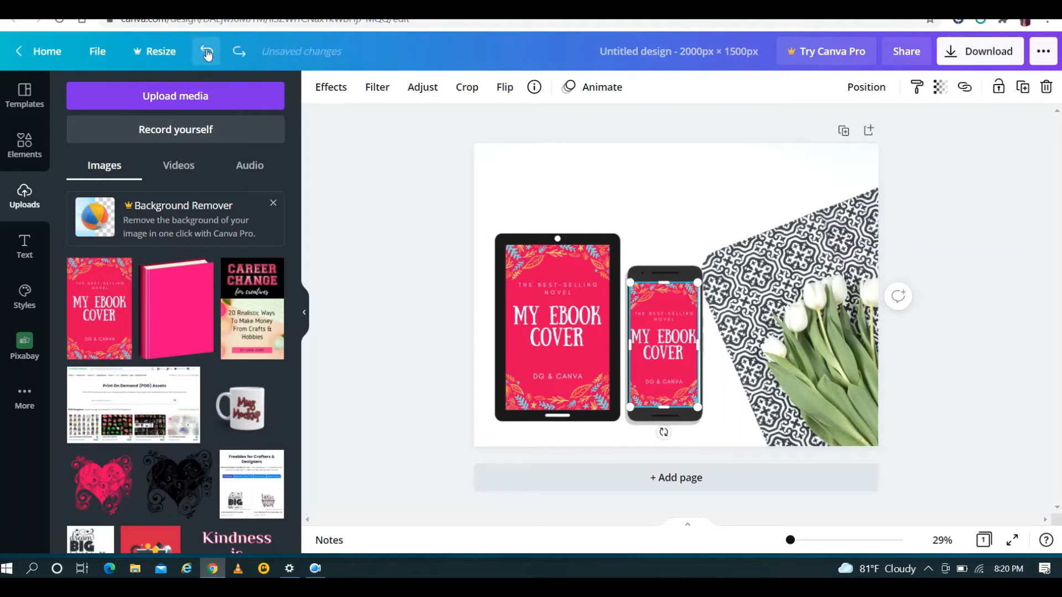
left_click(207, 52)
left_click(206, 52)
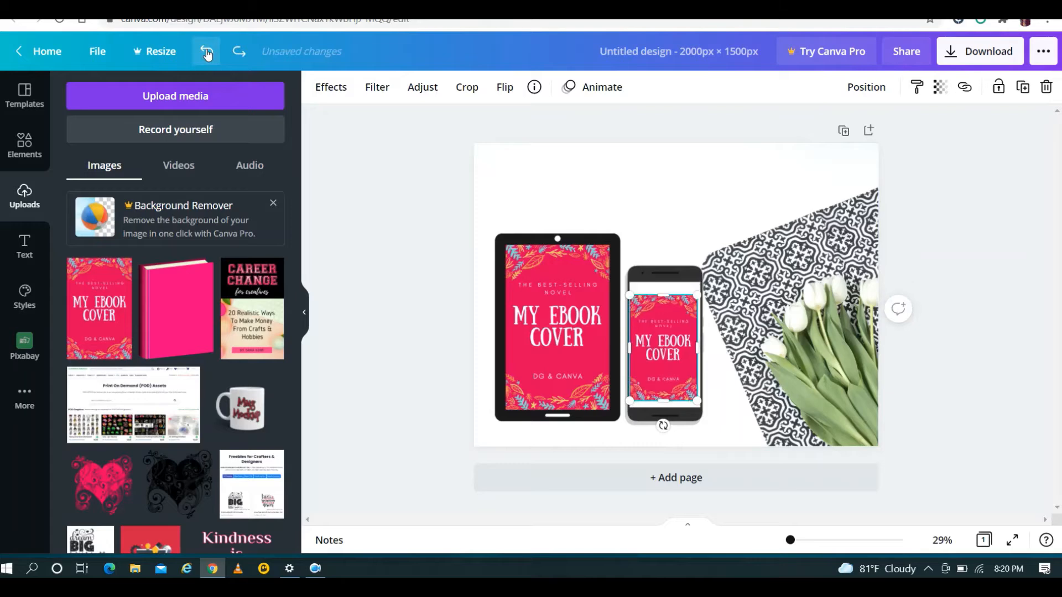
left_click_drag(654, 276, 680, 121)
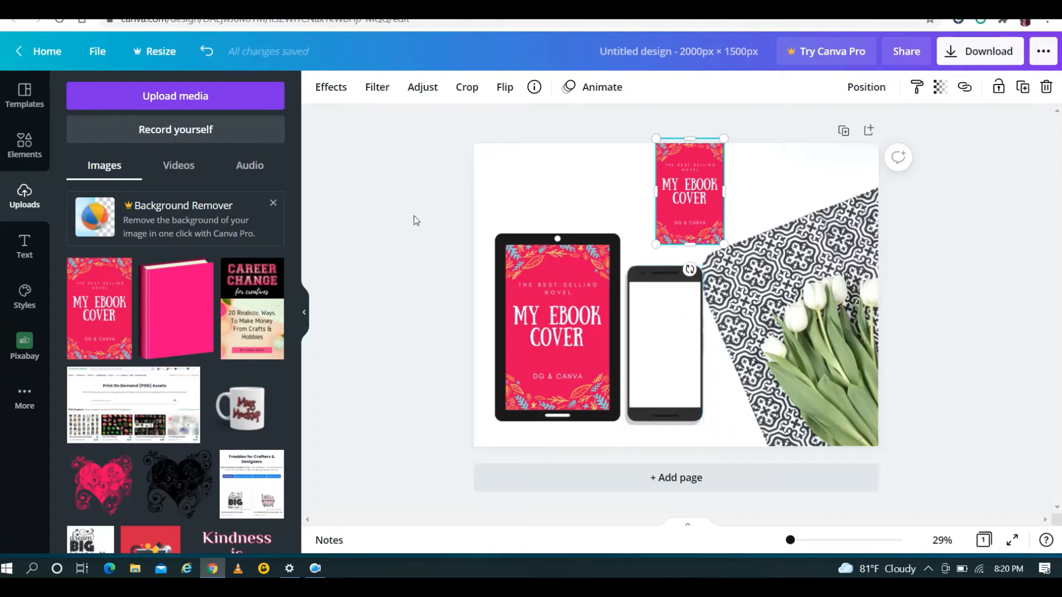
Step: Add a square shape in the ebook cover's pinkish red and reshape it to fill the phone's screen
left_click(24, 145)
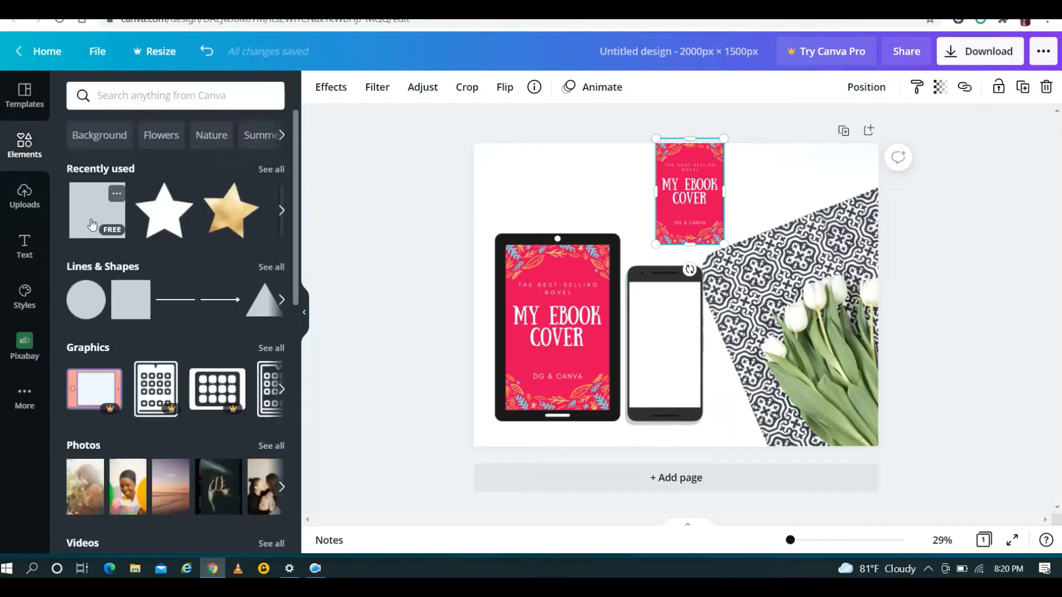
left_click(92, 224)
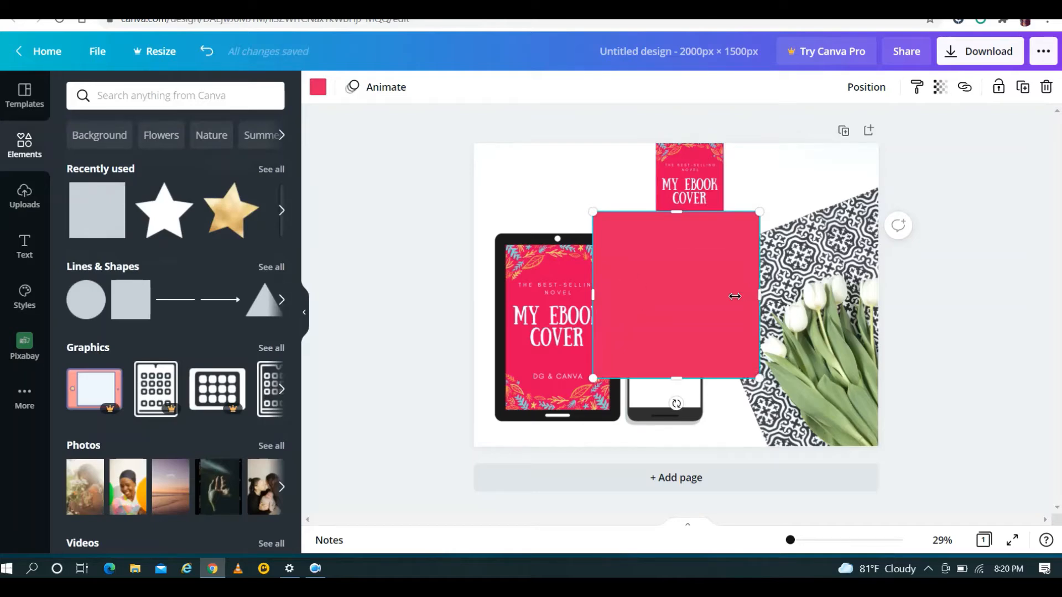
left_click_drag(734, 296, 669, 300)
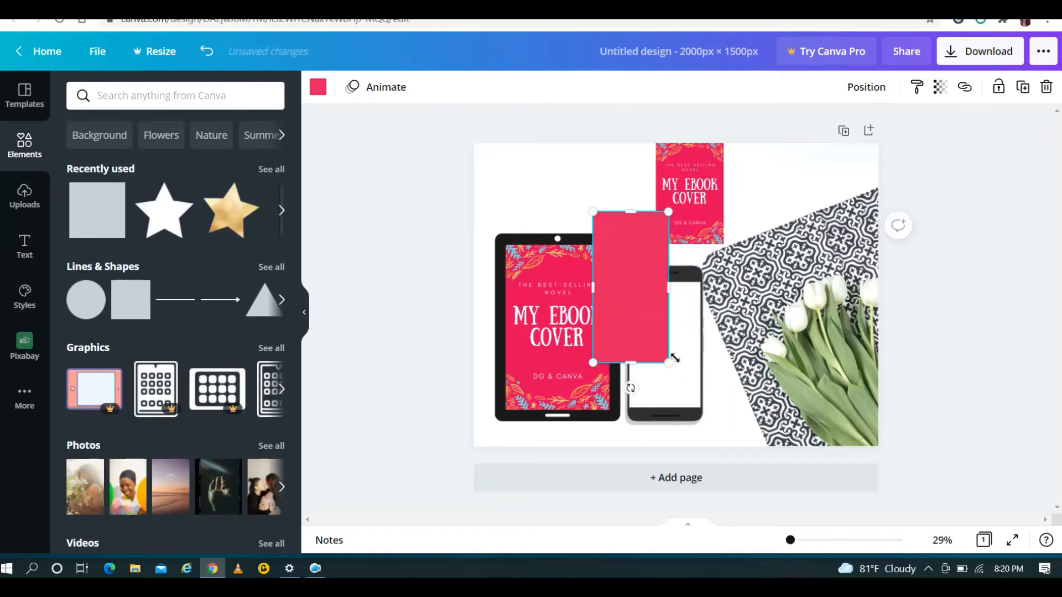
left_click_drag(674, 357, 662, 333)
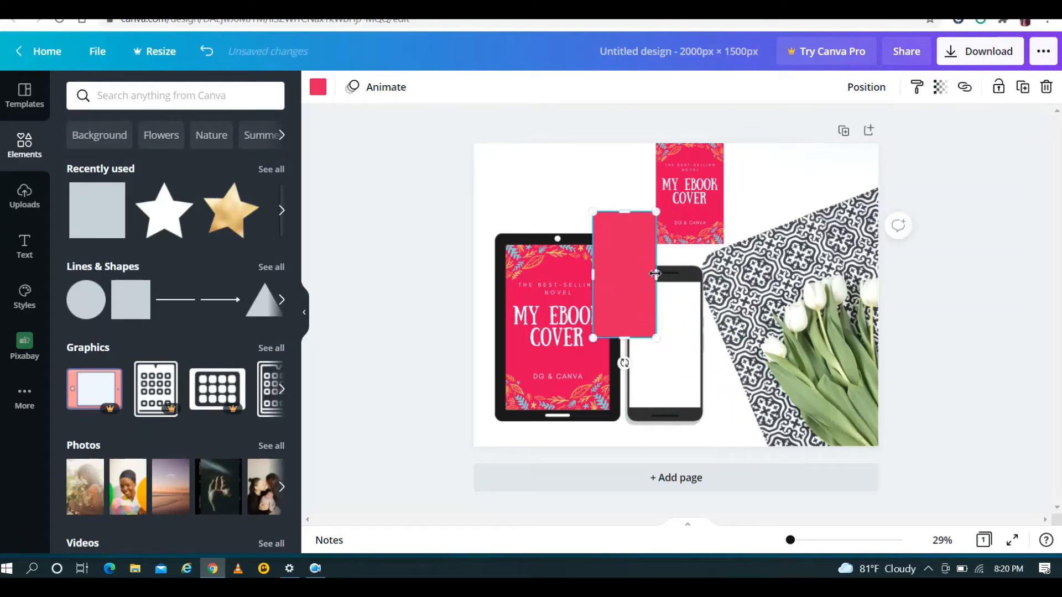
left_click_drag(654, 273, 671, 340)
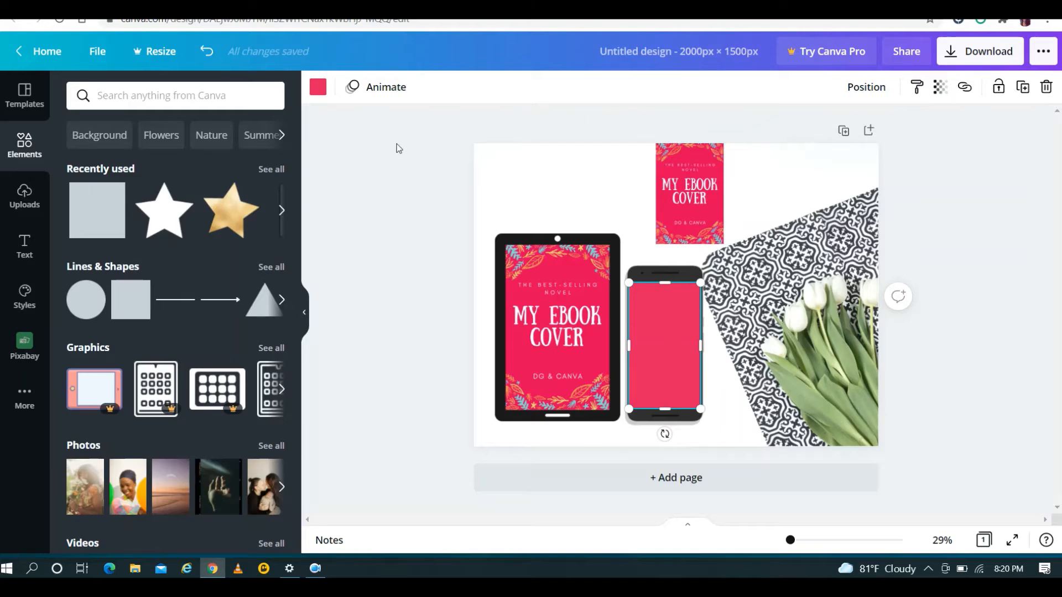
Step: Recolour the rectangle on the phone's screen from pinkish red to dark grey #323131
left_click(318, 89)
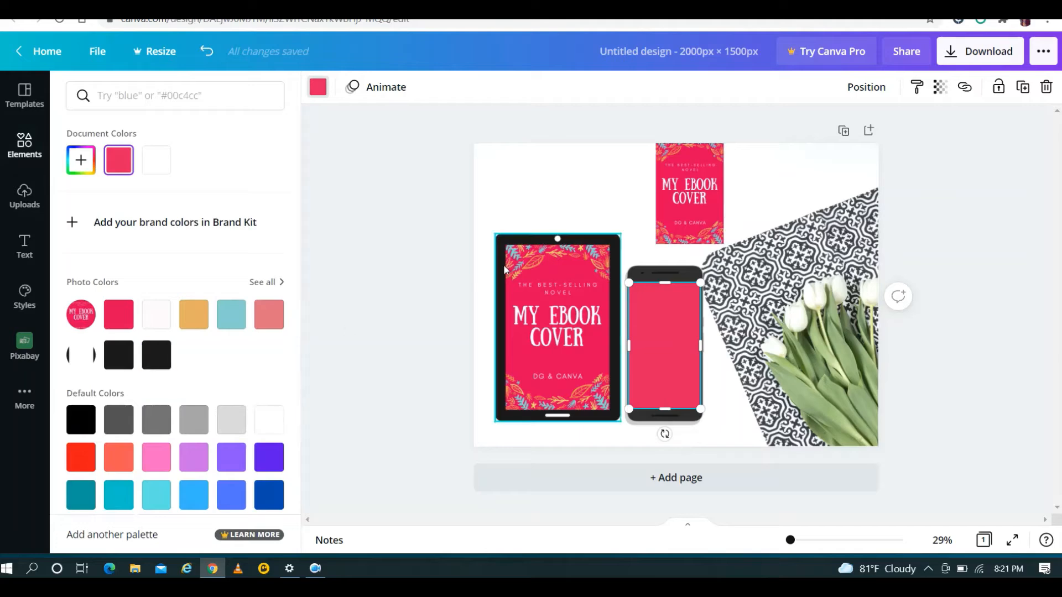
left_click(113, 361)
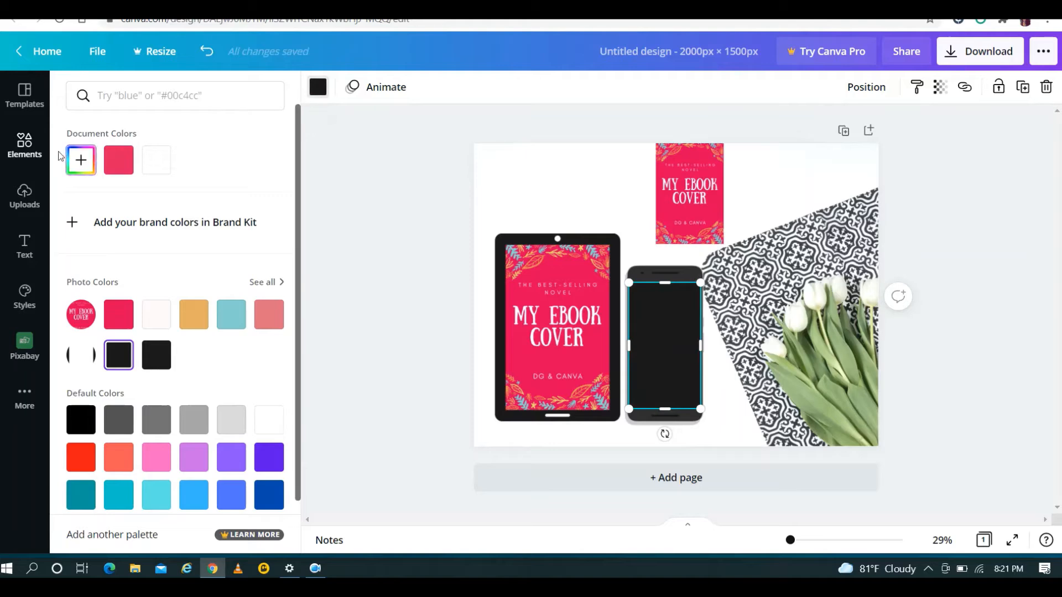
left_click(80, 160)
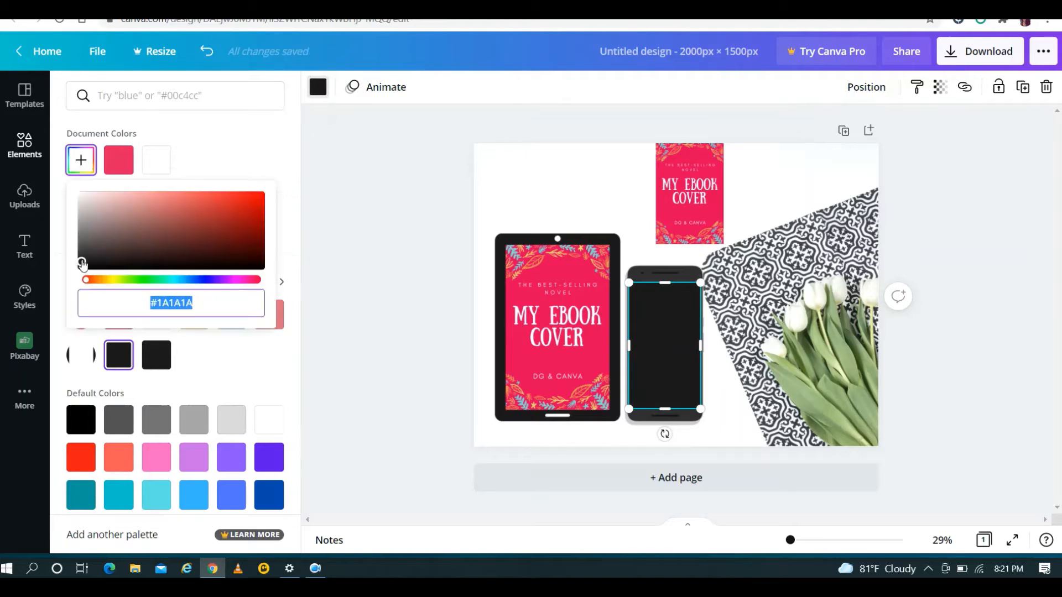
left_click_drag(82, 265, 82, 254)
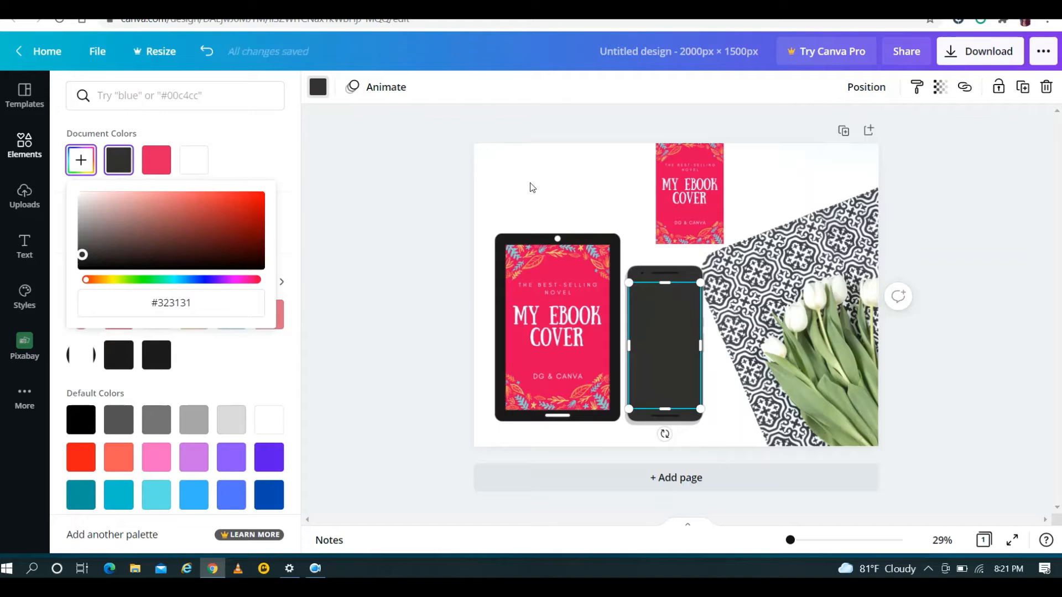
left_click(530, 187)
left_click(530, 188)
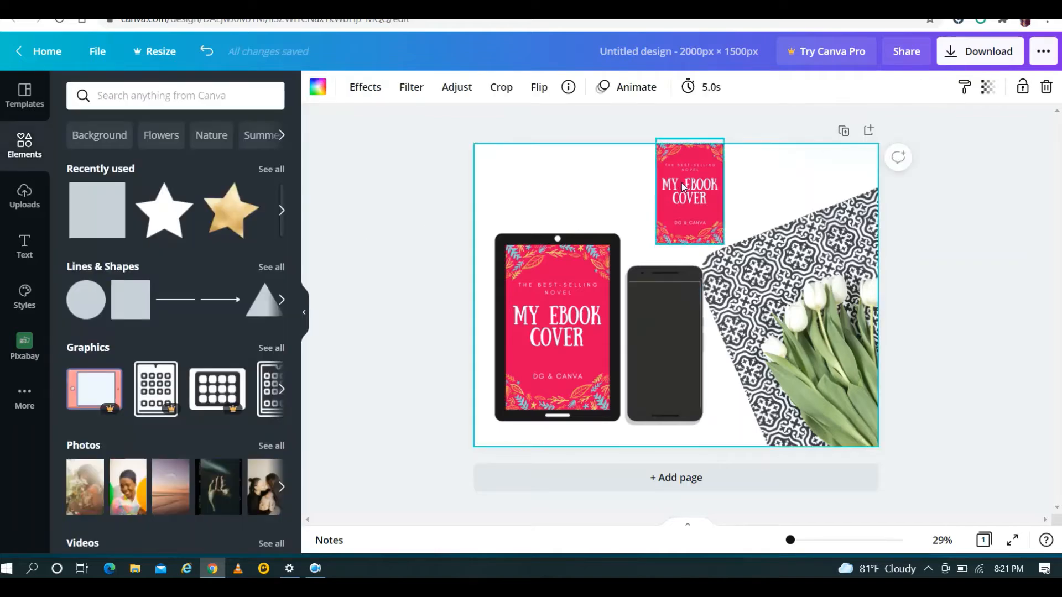
Step: Extend the dark grey rectangle's upper edge slightly so it covers the thin line across the top of the phone's screen
left_click(666, 309)
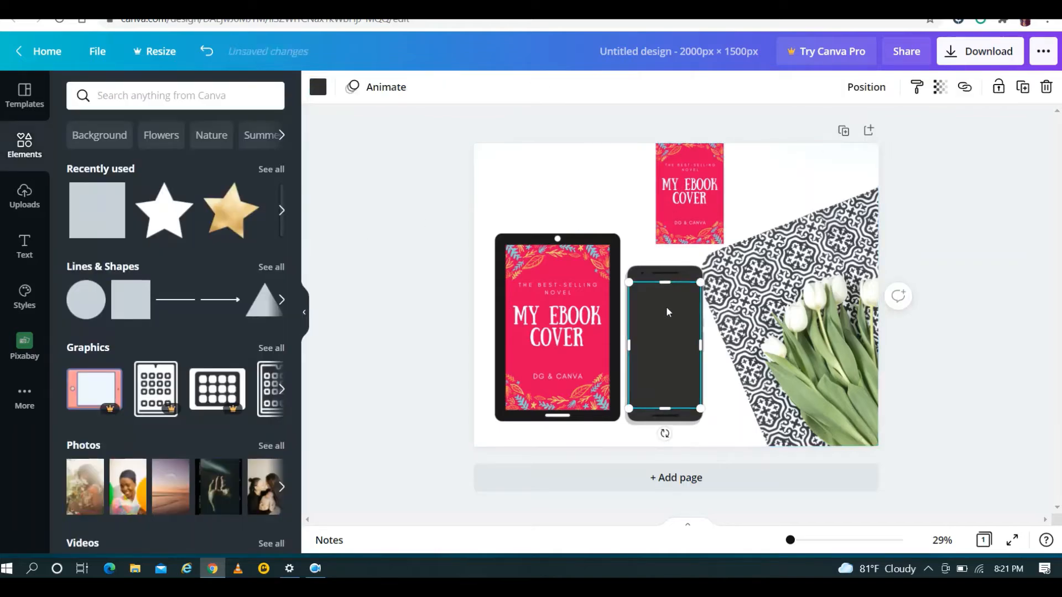
left_click(592, 168)
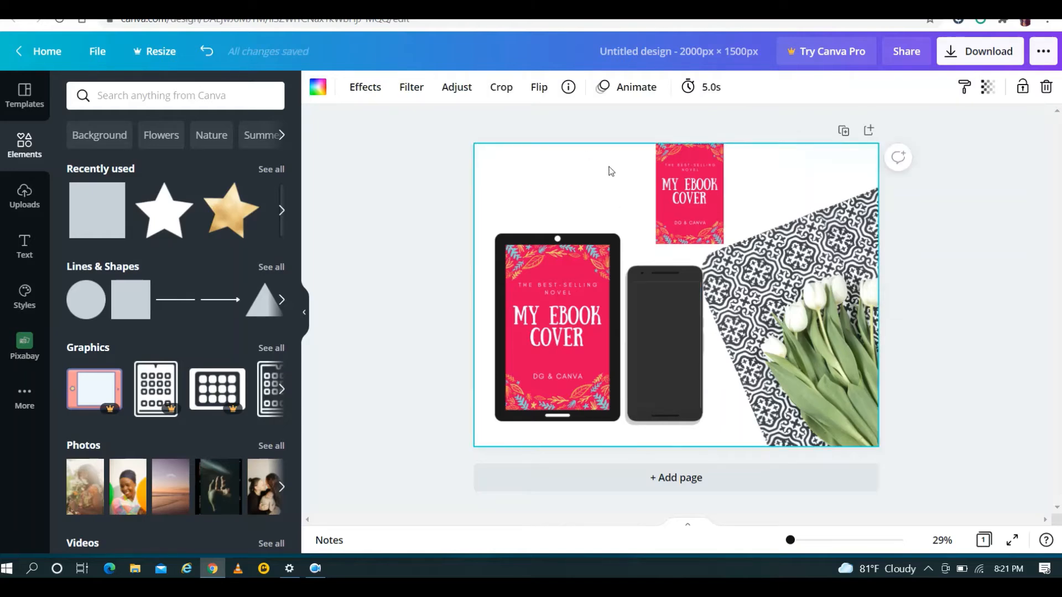
left_click(685, 317)
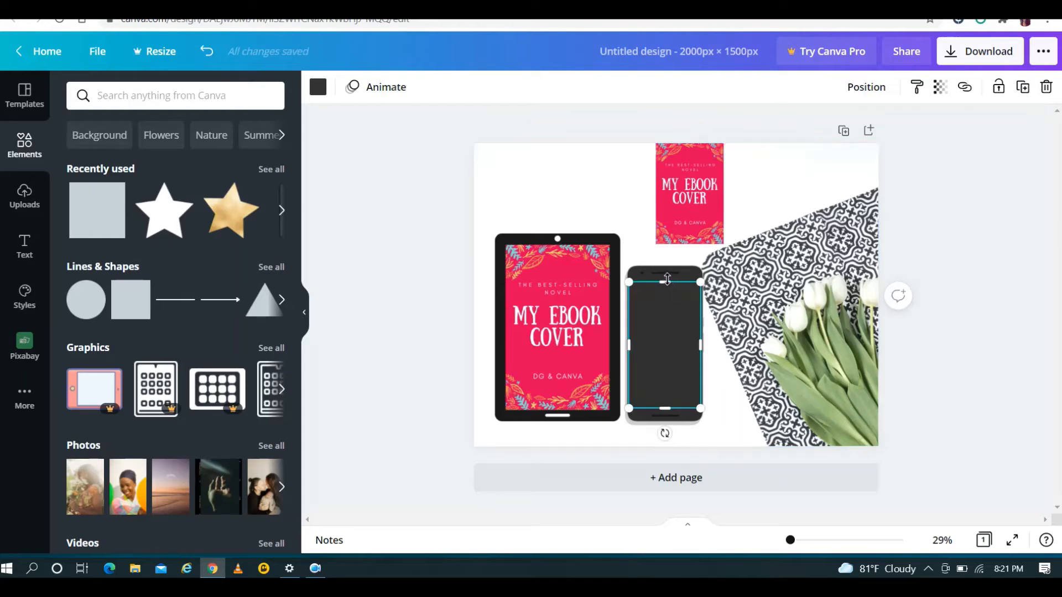
left_click_drag(667, 279, 667, 277)
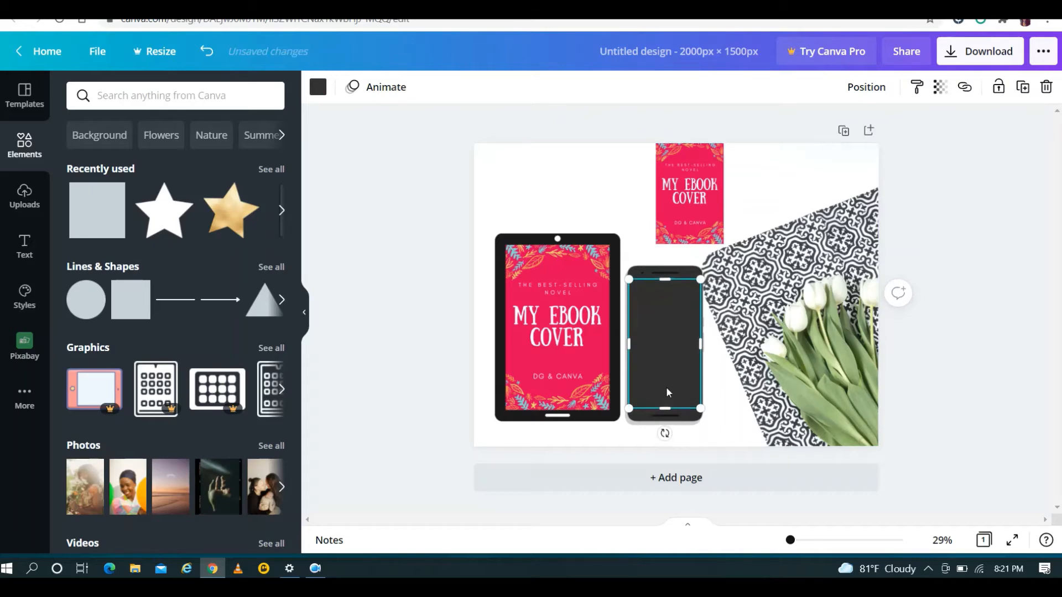
left_click(612, 177)
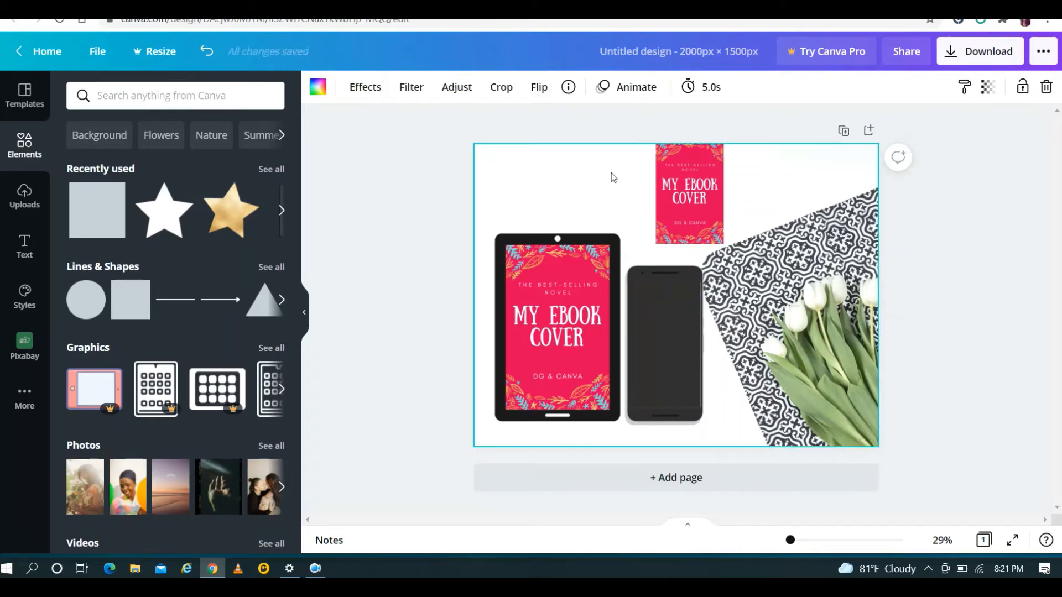
left_click(653, 303)
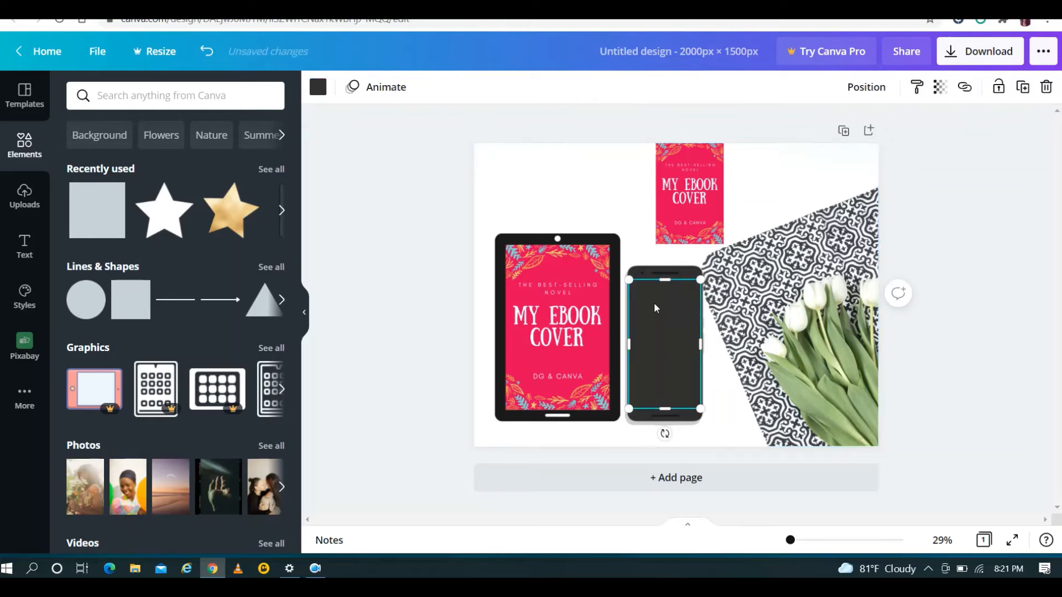
left_click(598, 187)
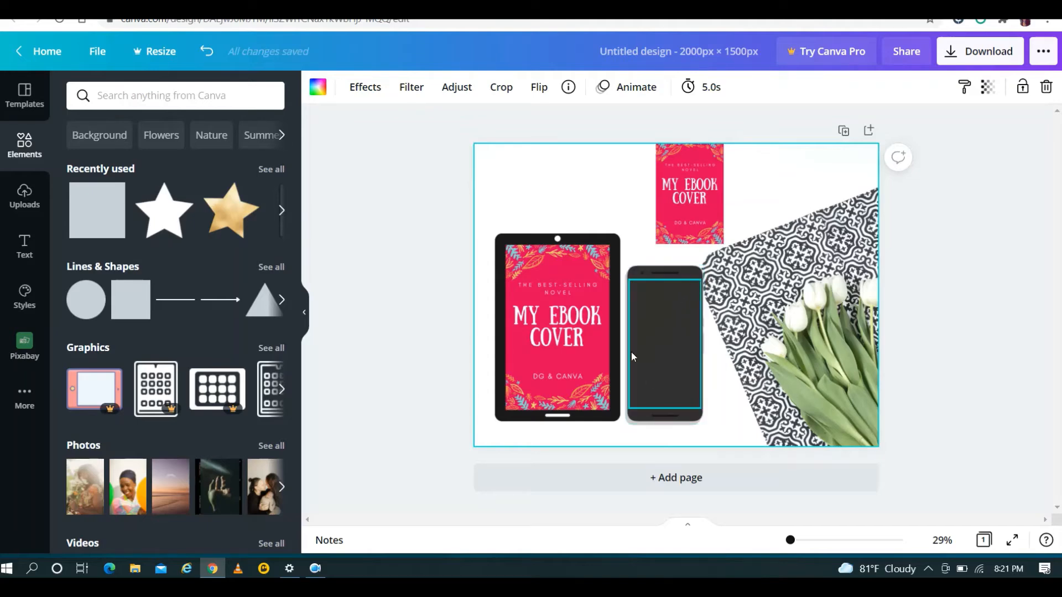
Step: Move the spare ebook cover down onto the phone and centre it on the dark grey rectangle
left_click_drag(700, 213, 681, 277)
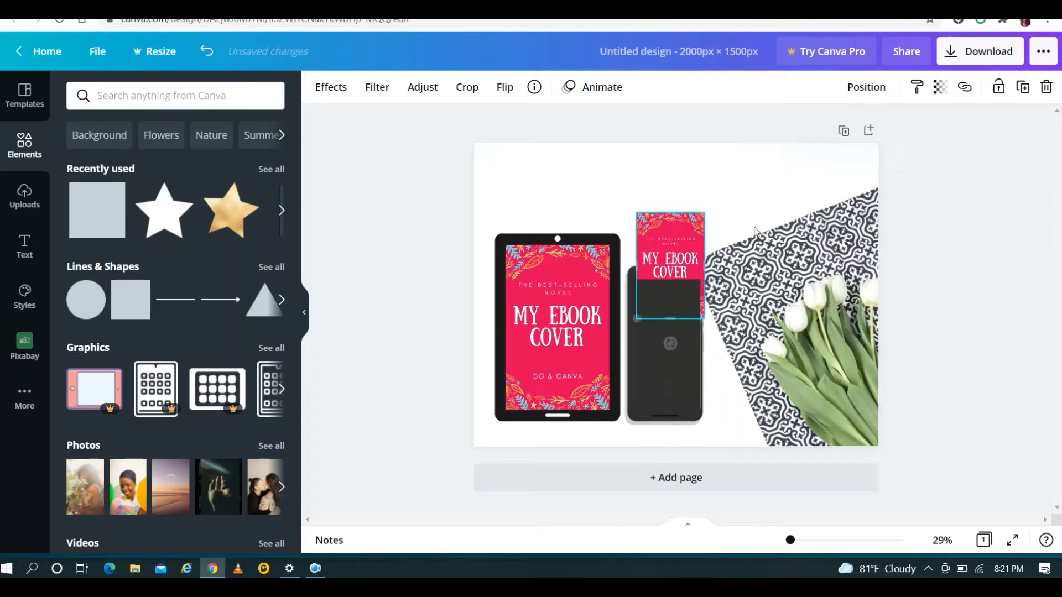
left_click(869, 93)
left_click(686, 131)
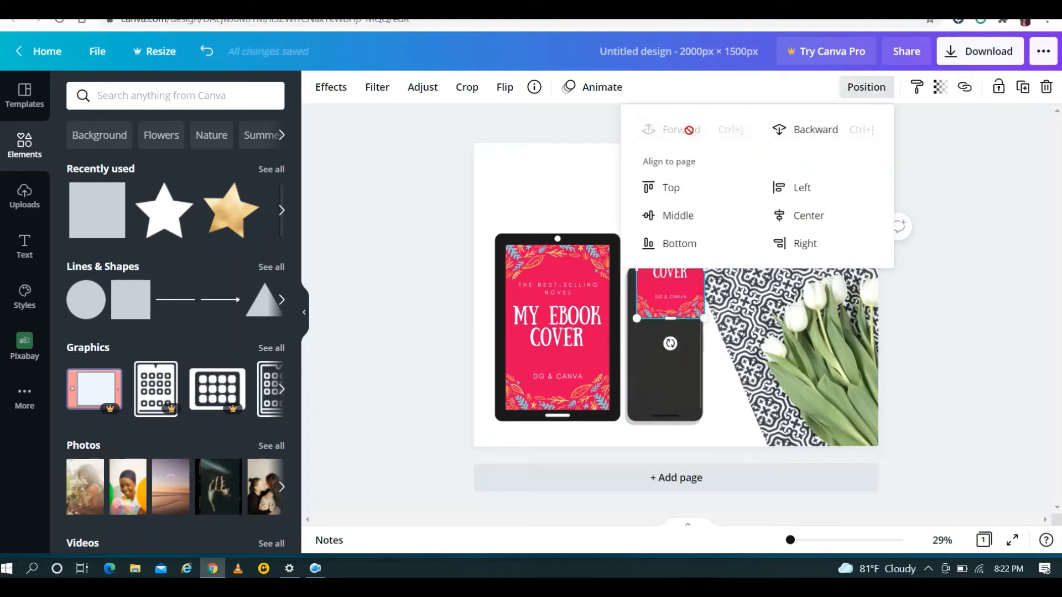
left_click(676, 287)
left_click_drag(675, 286, 671, 350)
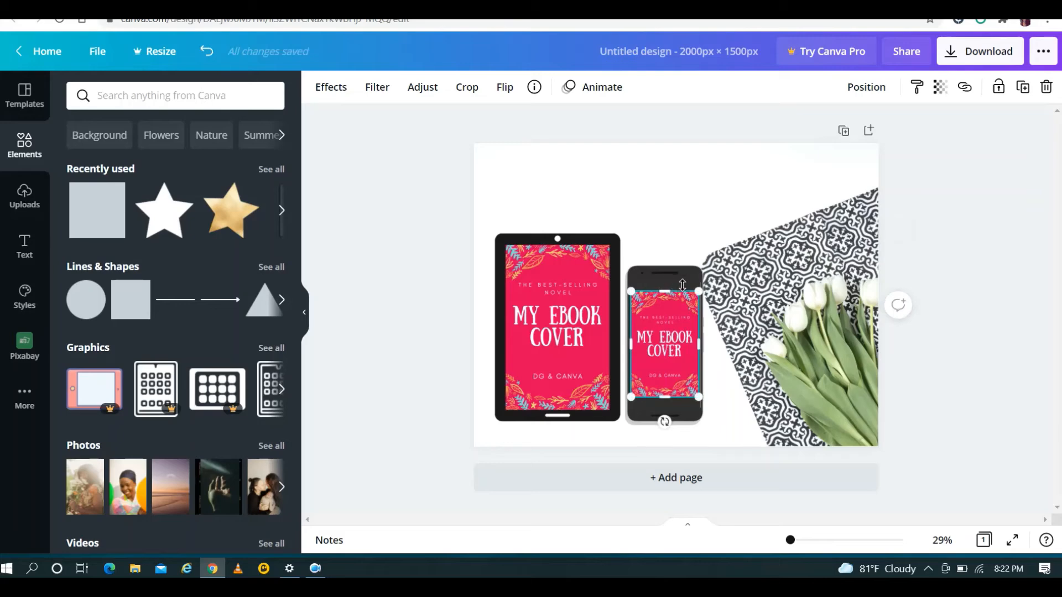
left_click(680, 219)
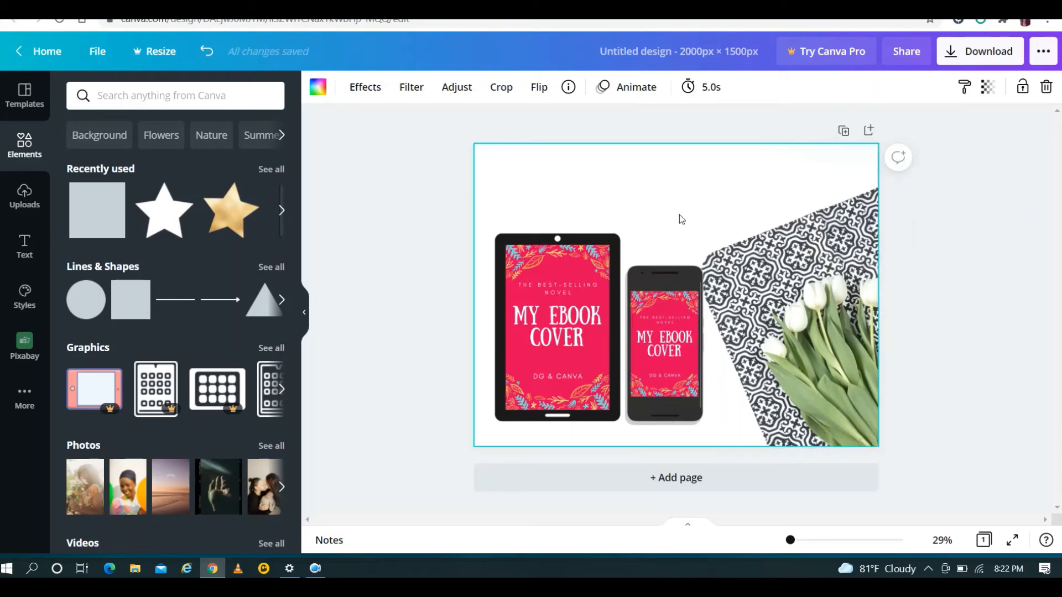
Step: Nudge the phone's ebook cover down slightly and extend its upper and lower edges to fill more of the screen
left_click(659, 336)
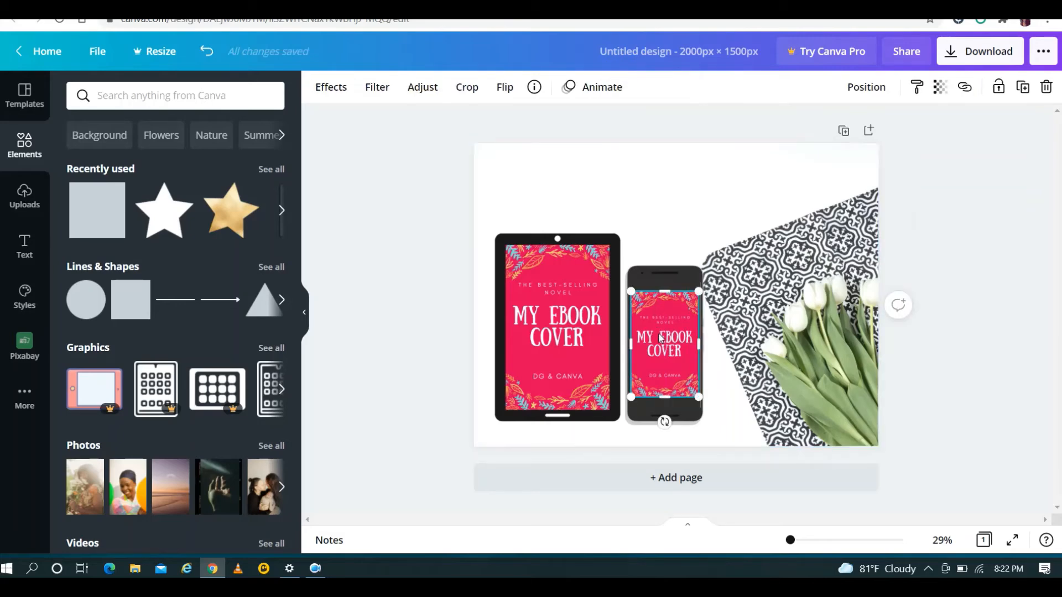
key("Down")
key("Down")
key("Down")
key("Down")
key("Down")
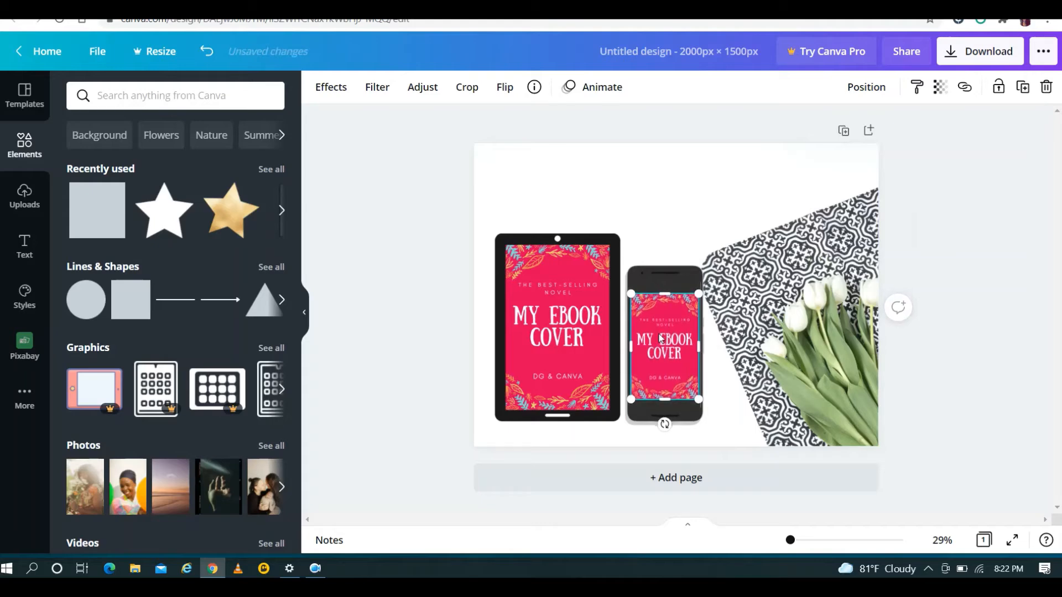
left_click_drag(660, 294, 665, 290)
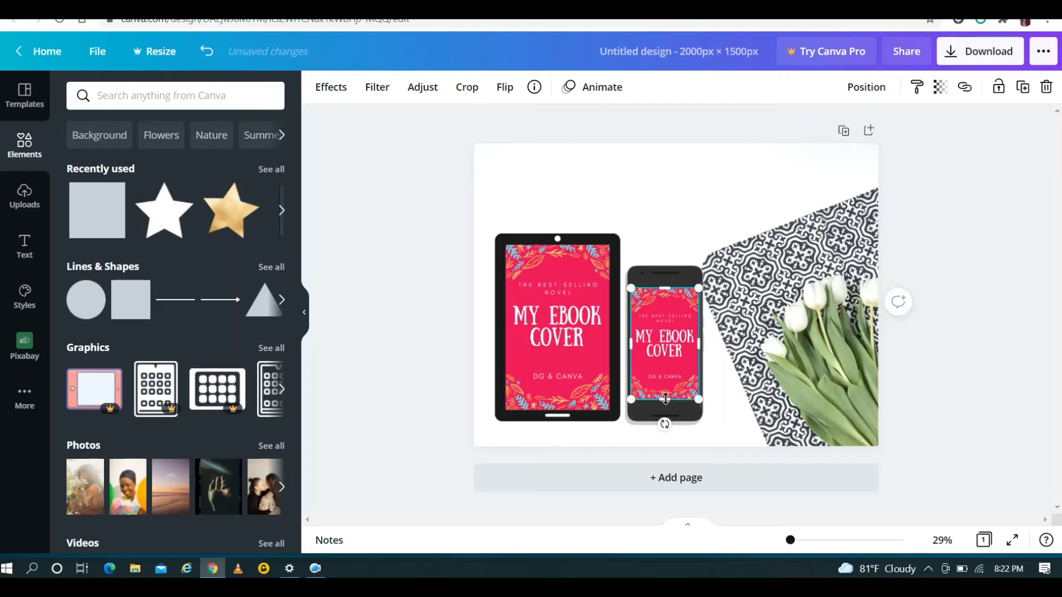
left_click_drag(666, 398, 665, 400)
left_click(656, 216)
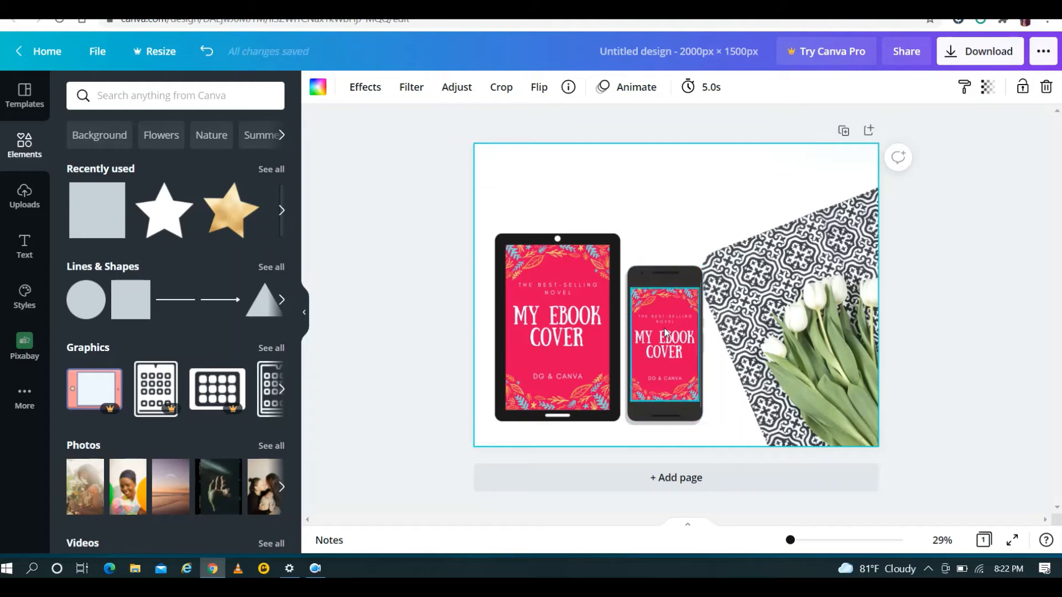
Step: Move the phone's cover aside to check the dark rectangle's layer order, re-centre it on the phone, and send it one layer backward
left_click_drag(665, 331, 698, 339)
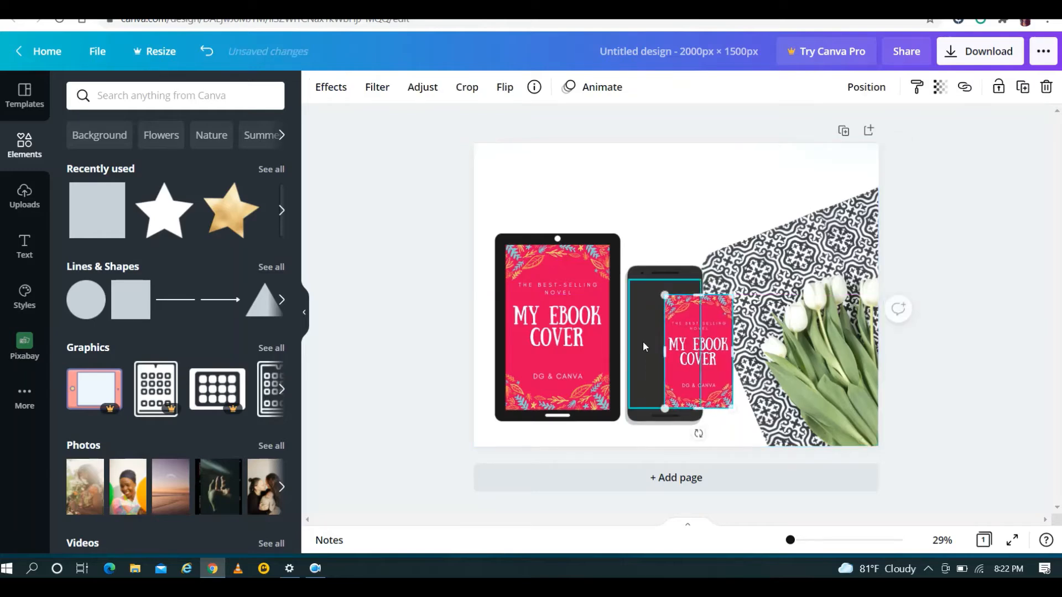
left_click(866, 89)
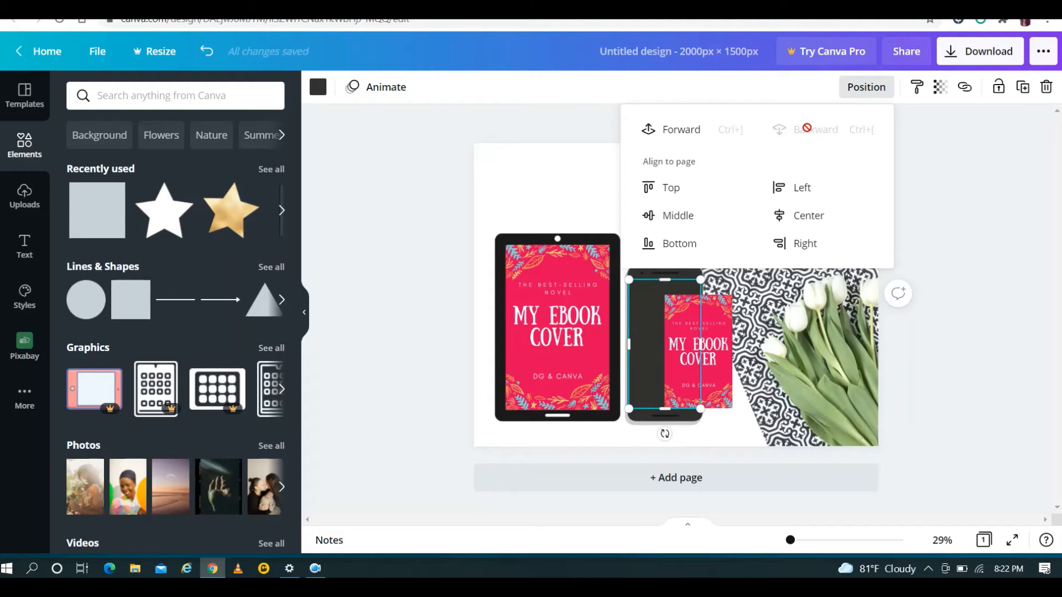
left_click_drag(719, 359, 685, 348)
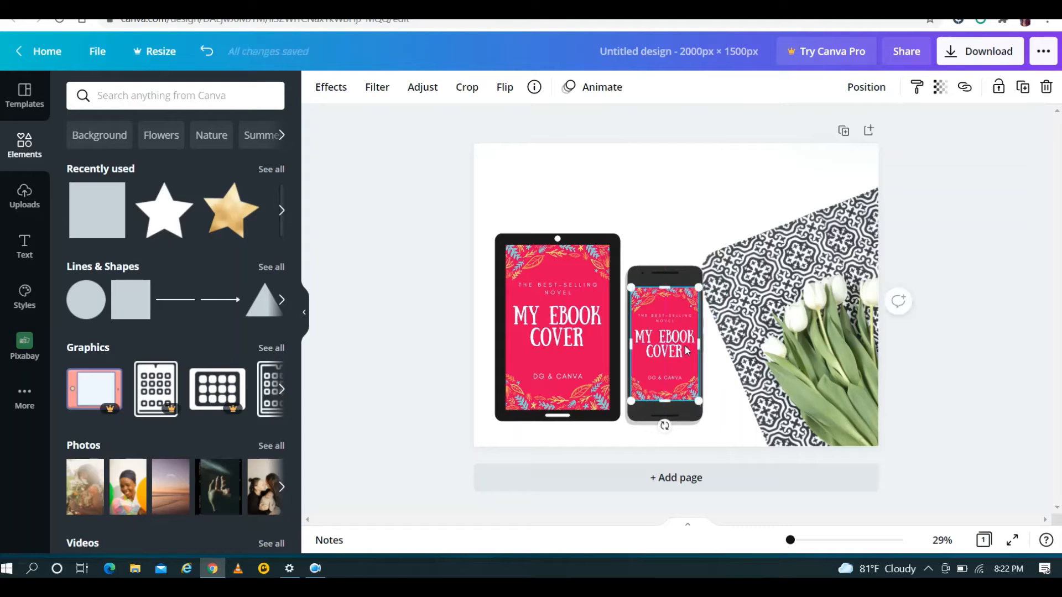
left_click(866, 87)
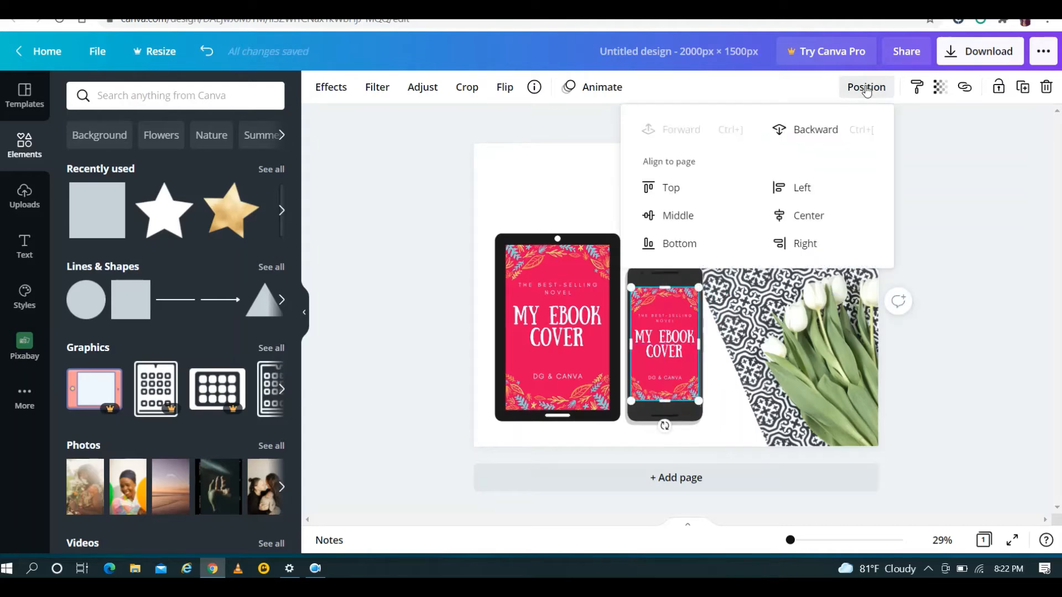
left_click(820, 131)
left_click(564, 170)
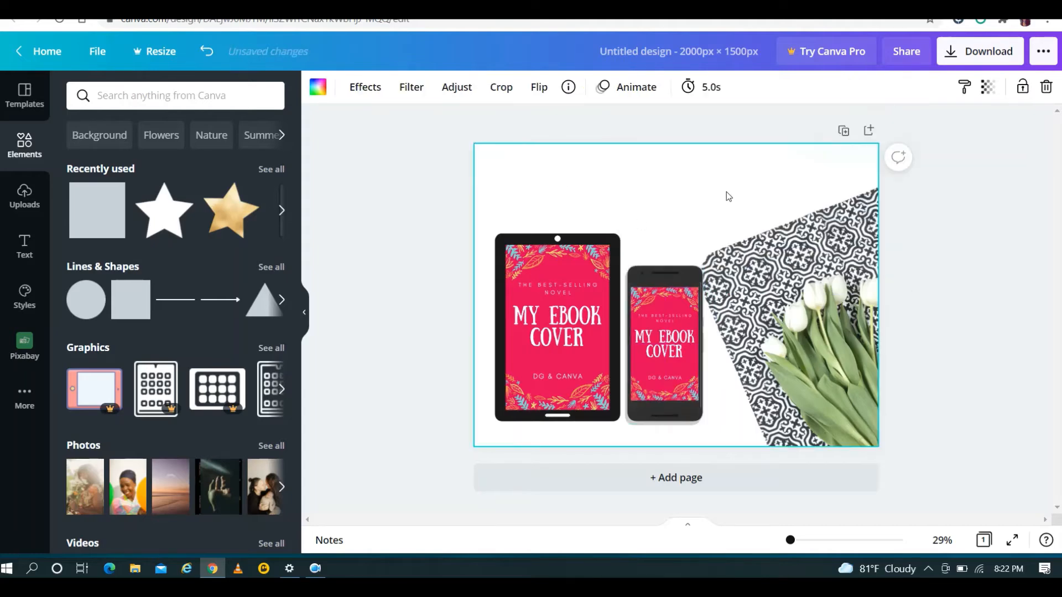
Step: Group the phone frame, the dark grey rectangle and the ebook cover on it
left_click(679, 409)
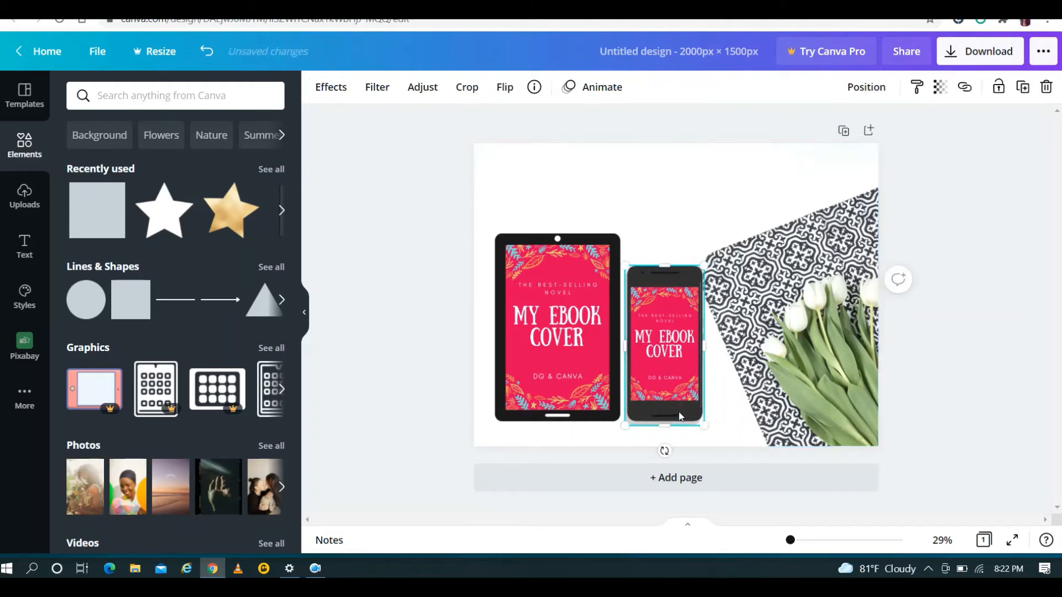
left_click(704, 200)
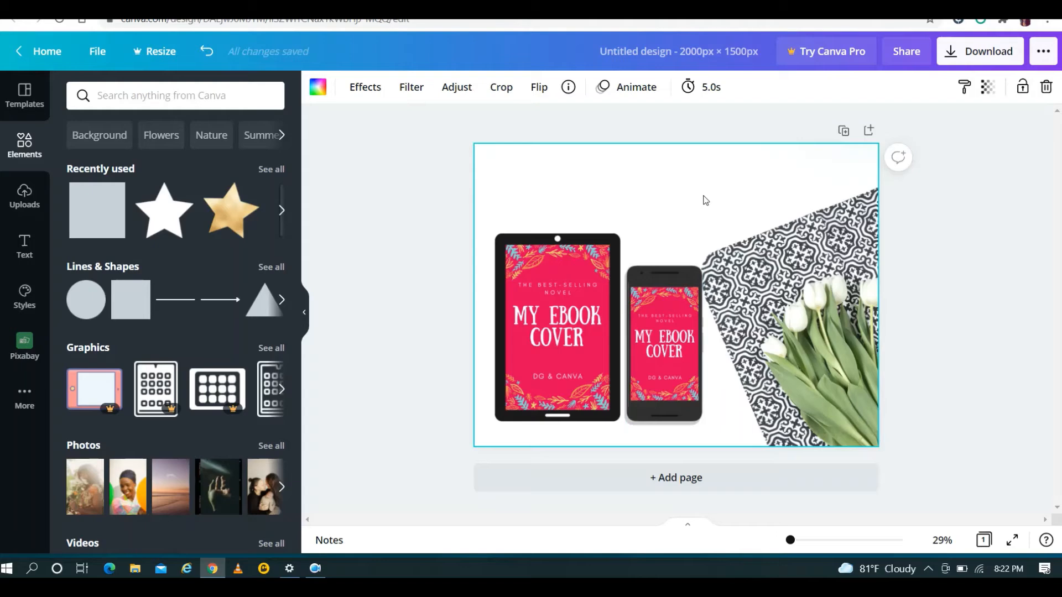
left_click(646, 295)
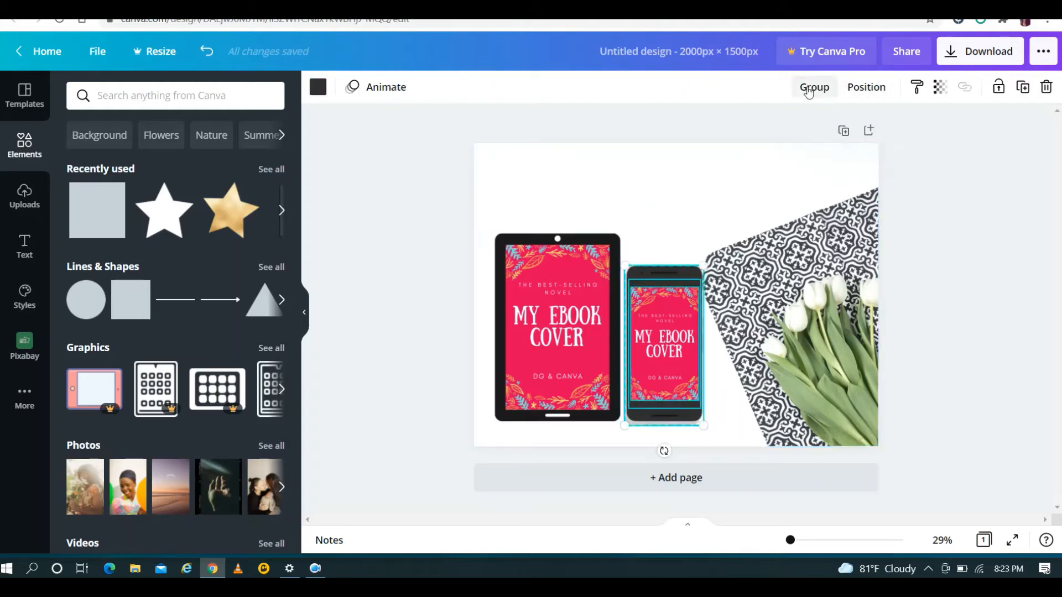
left_click(808, 88)
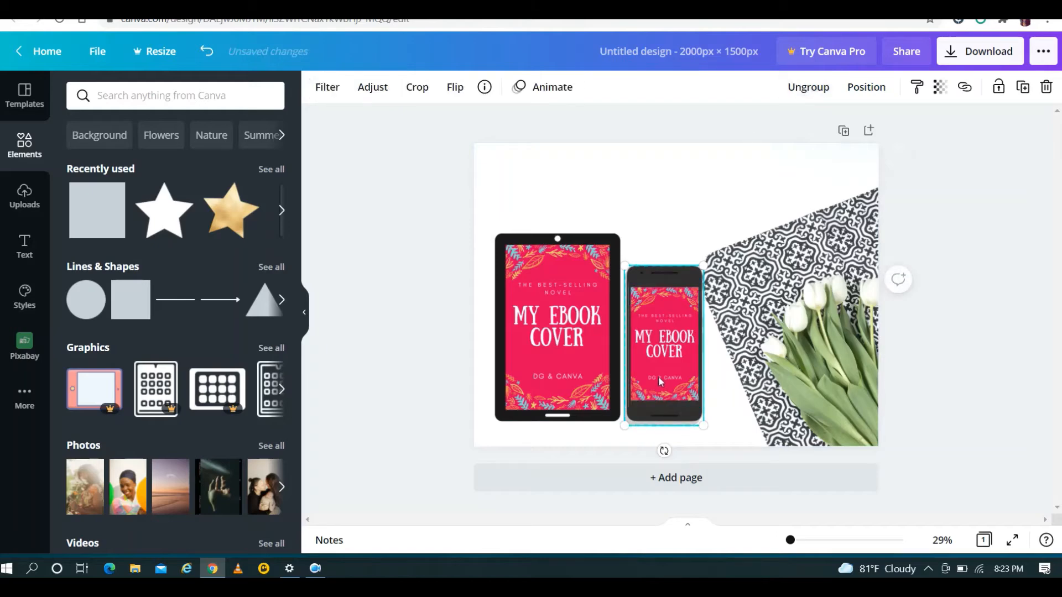
Step: Enlarge the phone group to about 424 x 858 px and scale up the tablet group until it extends behind the phone
mouse_move(659, 380)
left_mouse_down()
mouse_move(700, 299)
mouse_move(659, 379)
left_mouse_up()
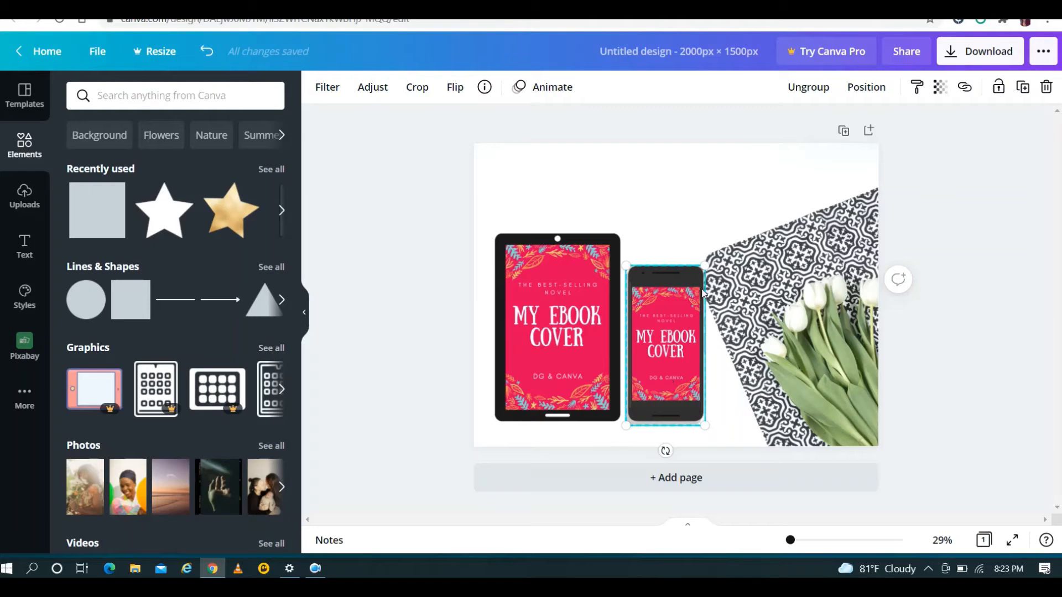
left_click_drag(703, 267, 710, 252)
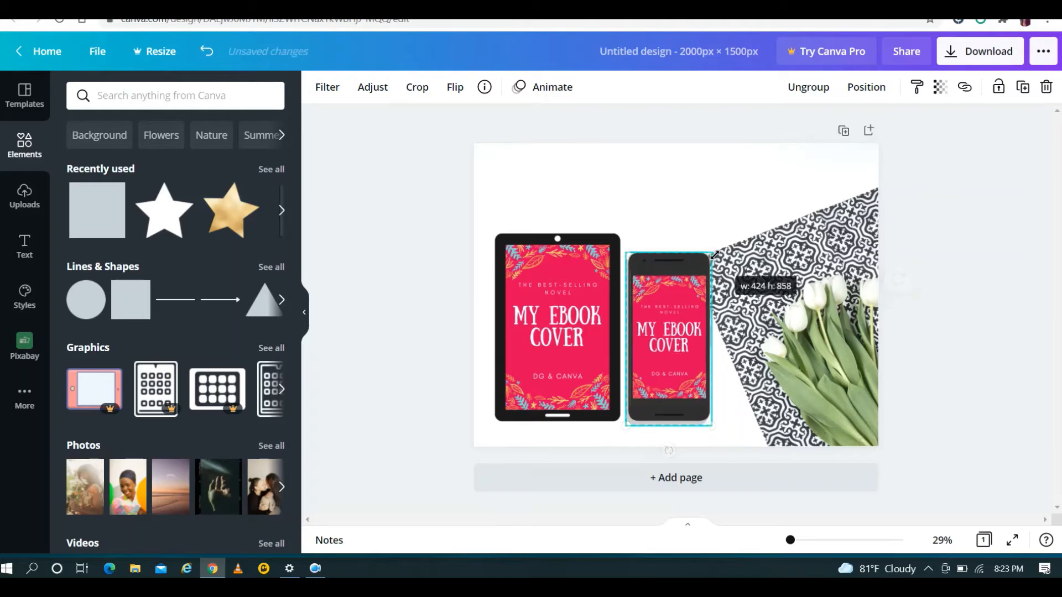
left_click(578, 288)
left_click_drag(622, 236, 647, 195)
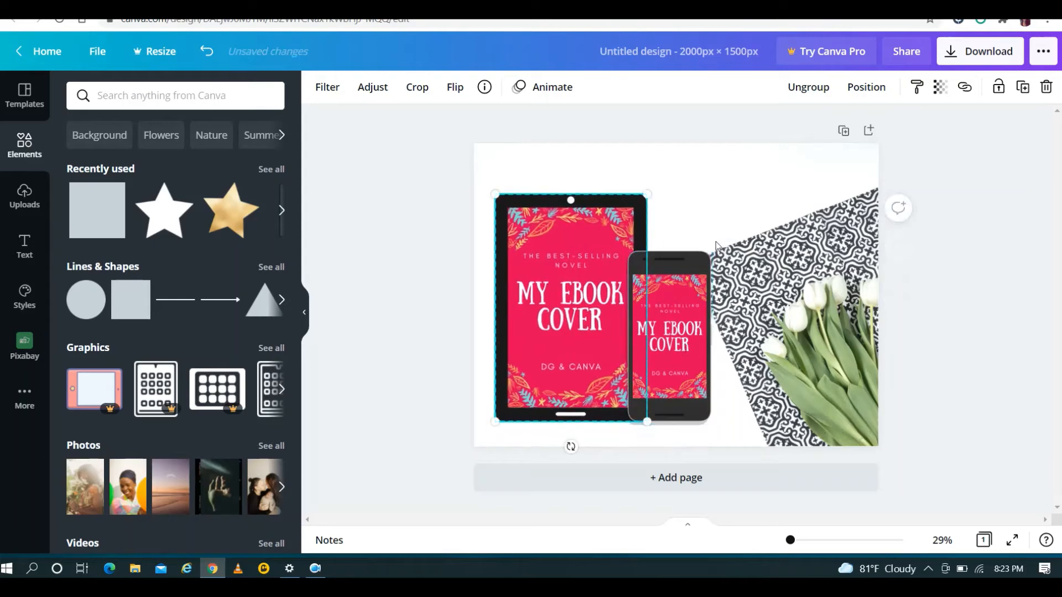
Step: Shrink the tablet group until its edge just meets the phone, and select the phone group
left_click(727, 194)
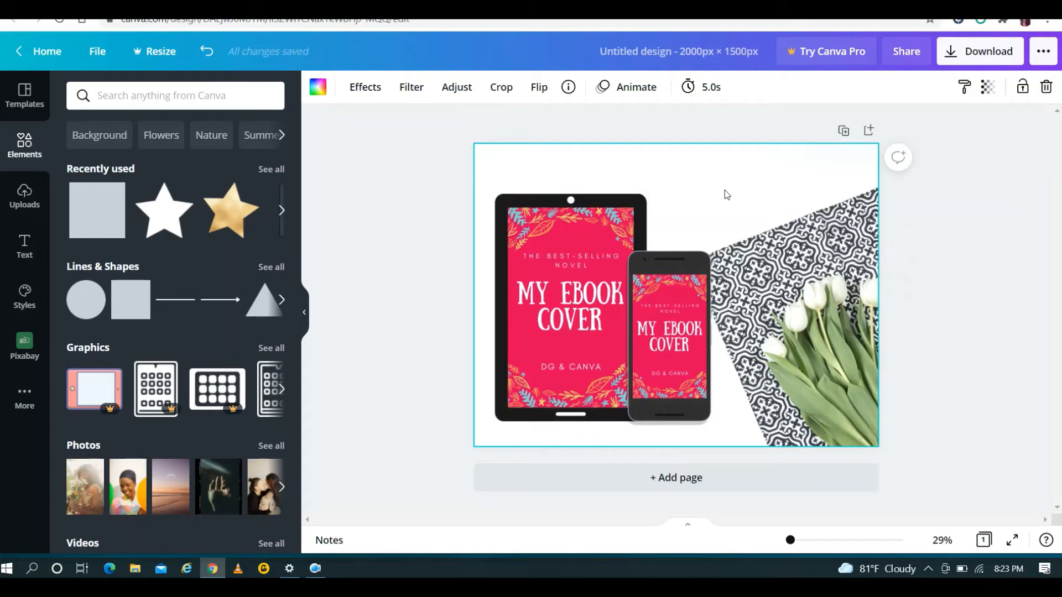
left_click(636, 220)
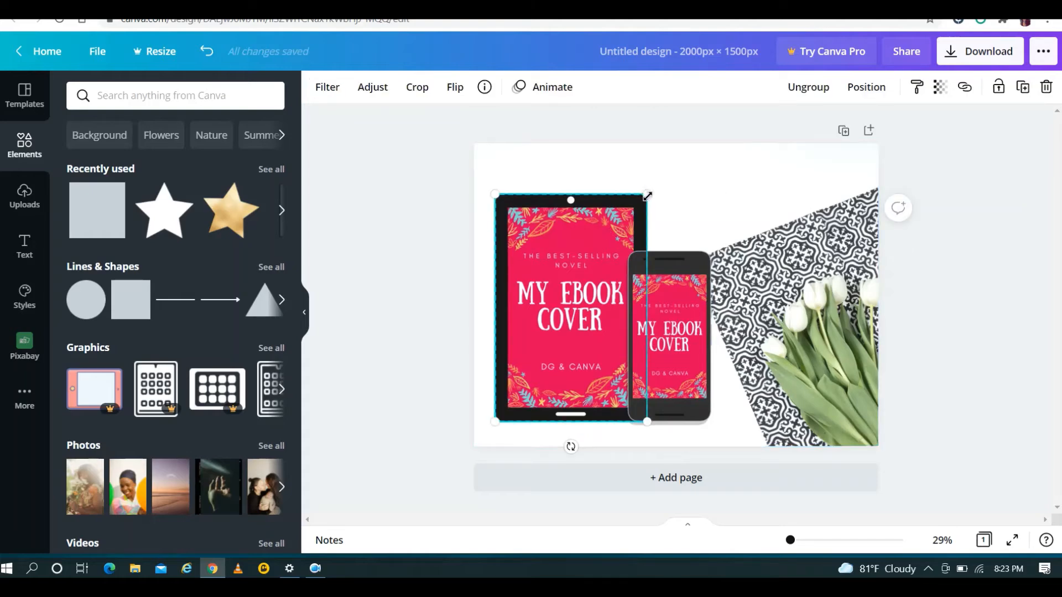
left_click_drag(647, 196, 630, 220)
left_click(701, 280)
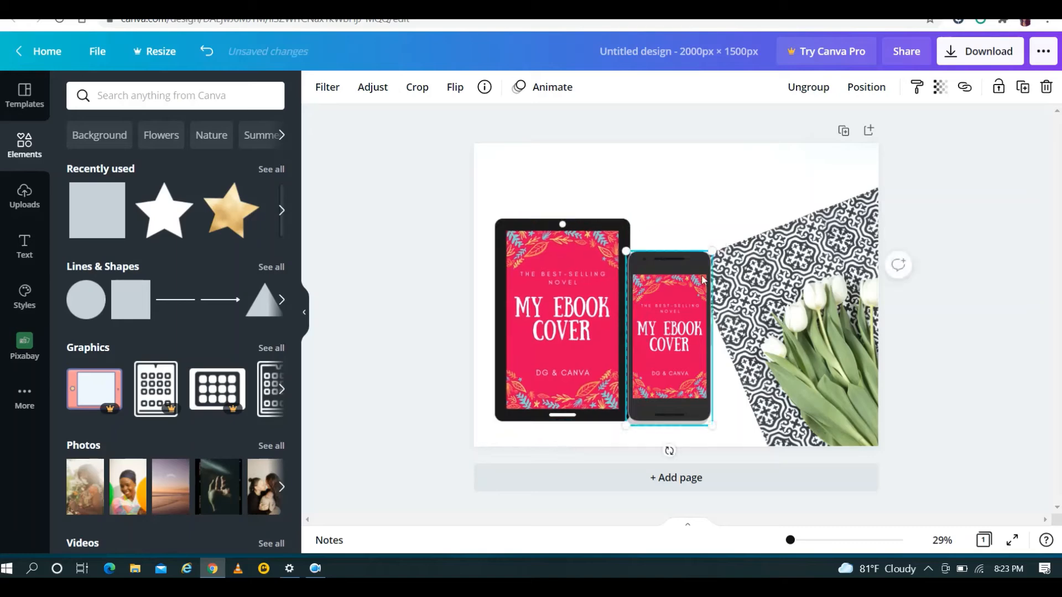
Step: Shrink the phone group to about 386 x 782 px
left_click_drag(712, 252, 702, 271)
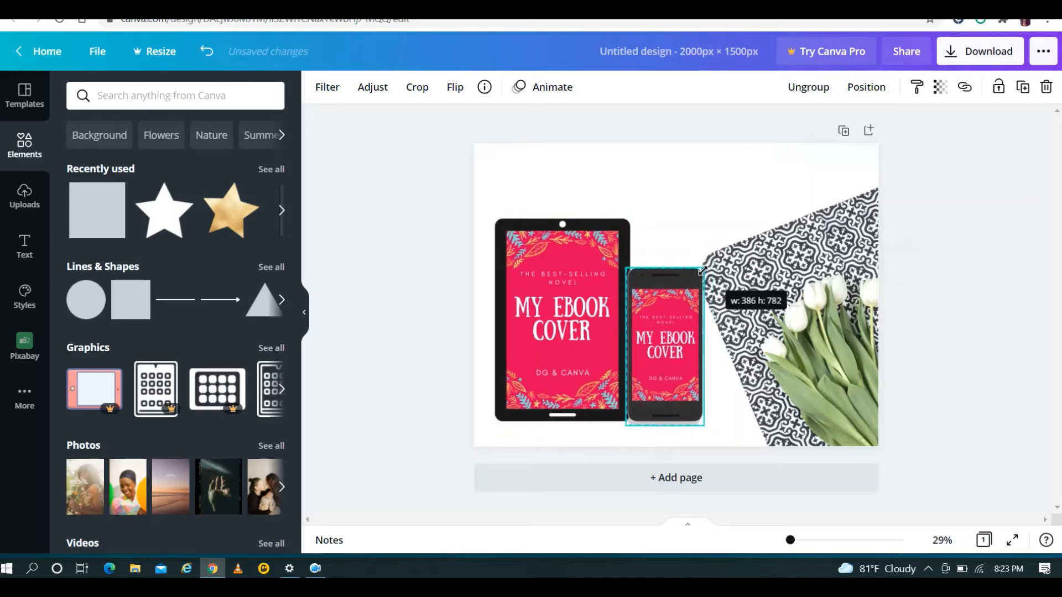
left_click(712, 191)
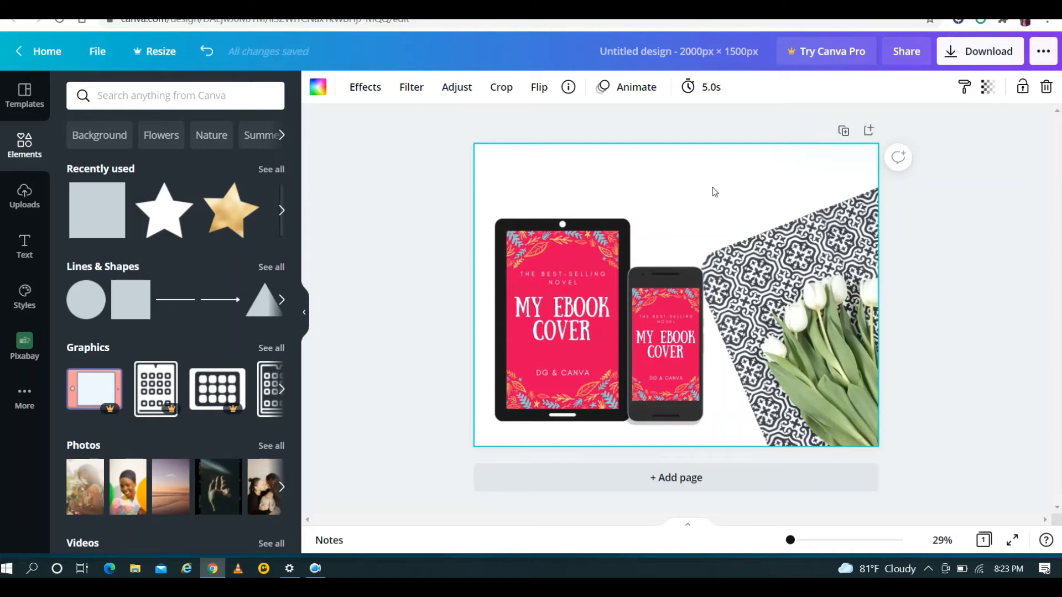
Step: Browse the text styles, add a default heading to the page, and place it above the tablet and phone
left_click(24, 258)
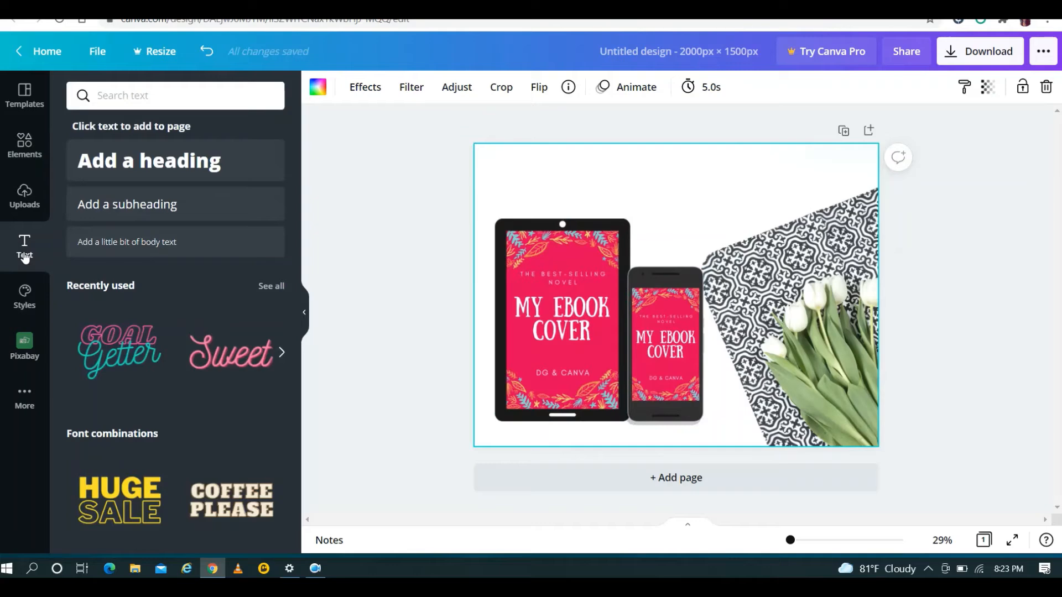
left_click_drag(298, 181, 299, 376)
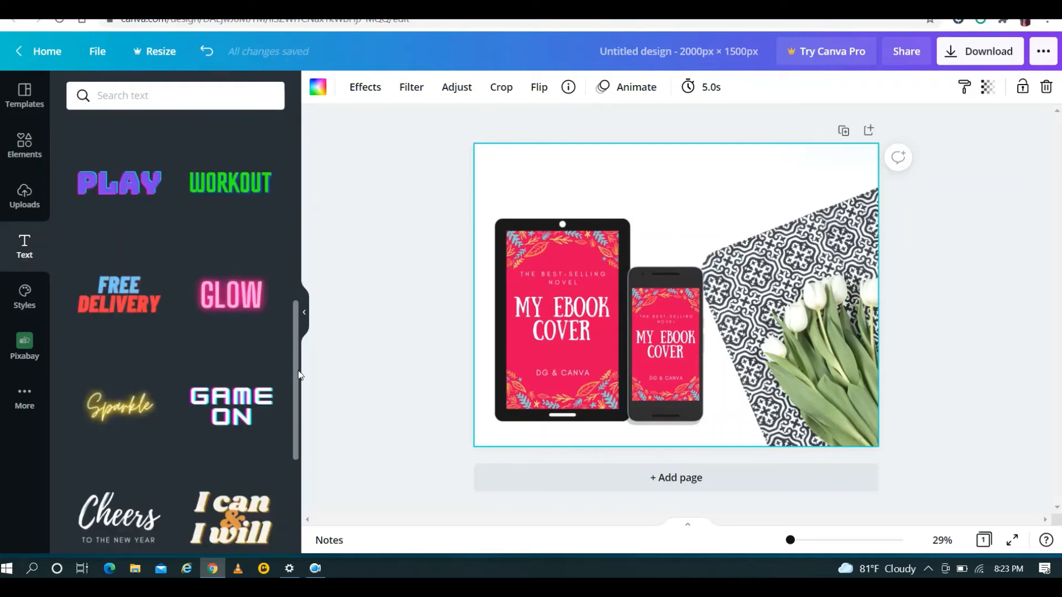
scroll(298, 374, "down", 7)
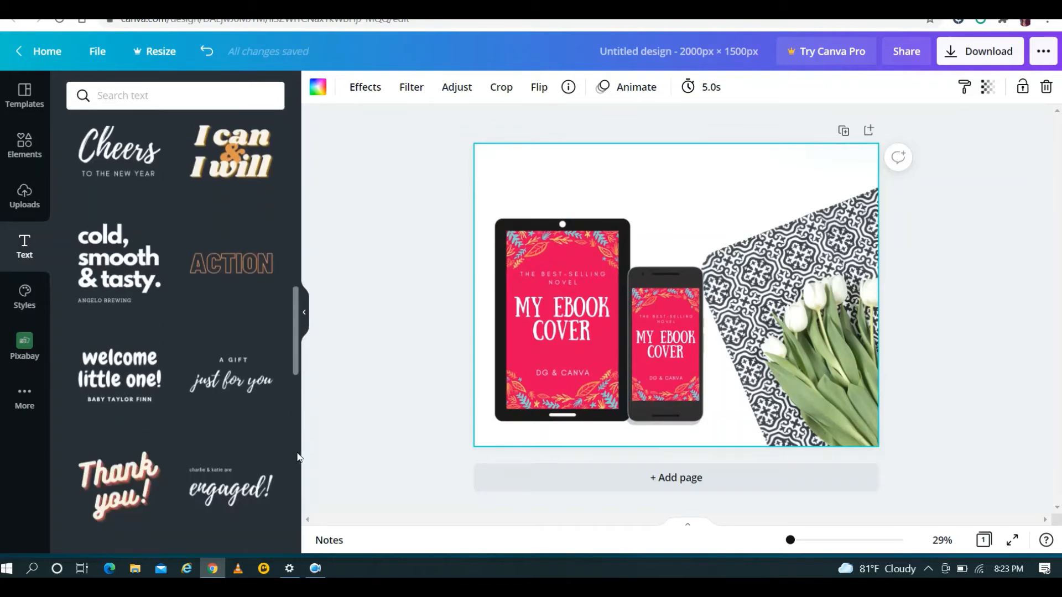
scroll(297, 457, "up", 8)
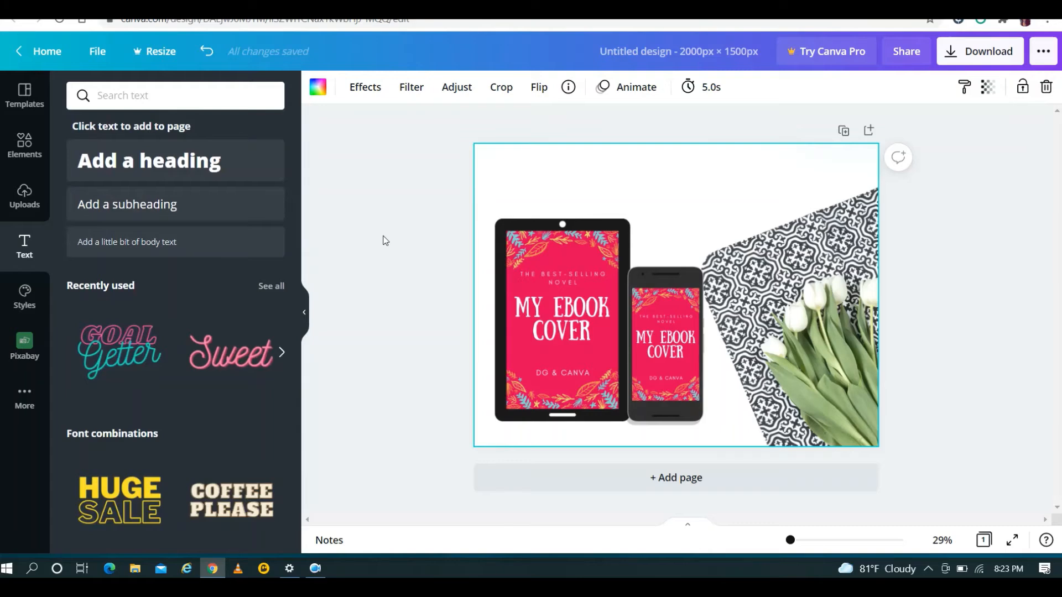
left_click(172, 161)
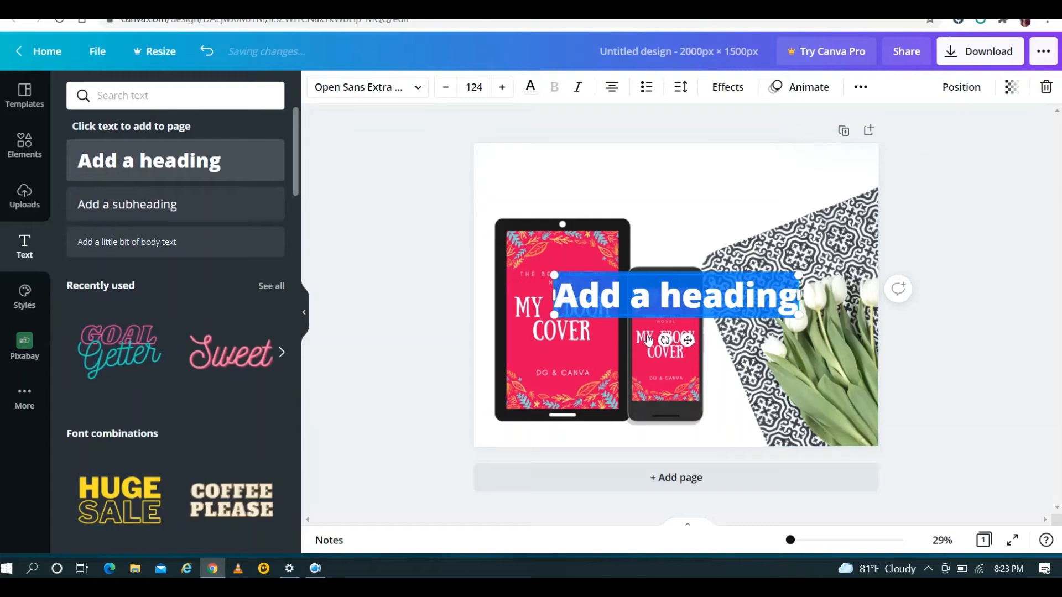
left_click(707, 228)
left_click_drag(720, 274, 644, 175)
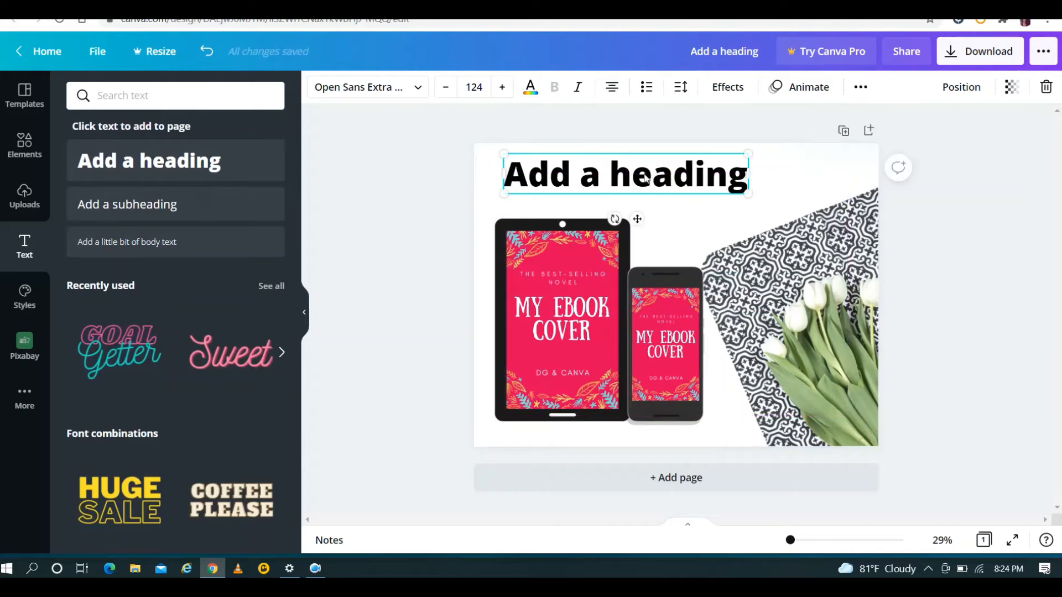
Step: Replace the heading's placeholder text with "Fun to read!", including the quotation marks
left_click(645, 174)
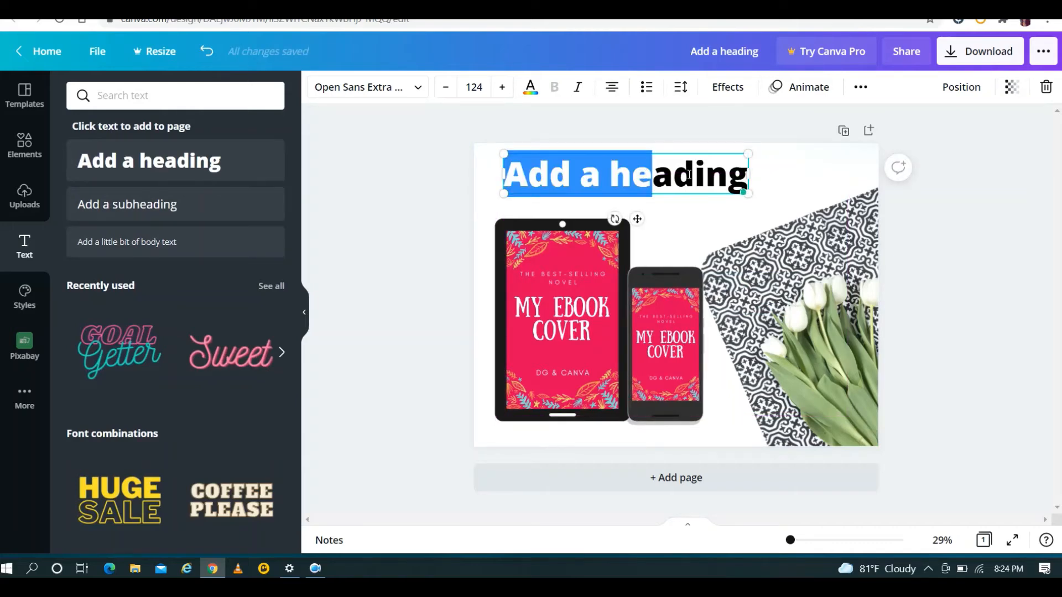
key("BackSpace")
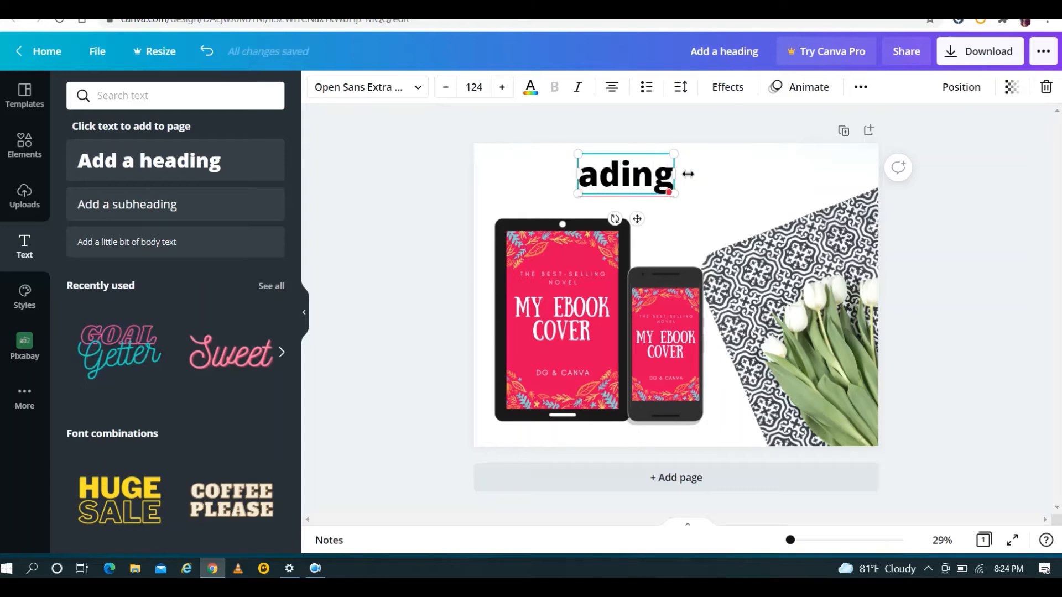
key("BackSpace")
key("BackSpace")
key("BackSpace")
key("BackSpace")
key("BackSpace")
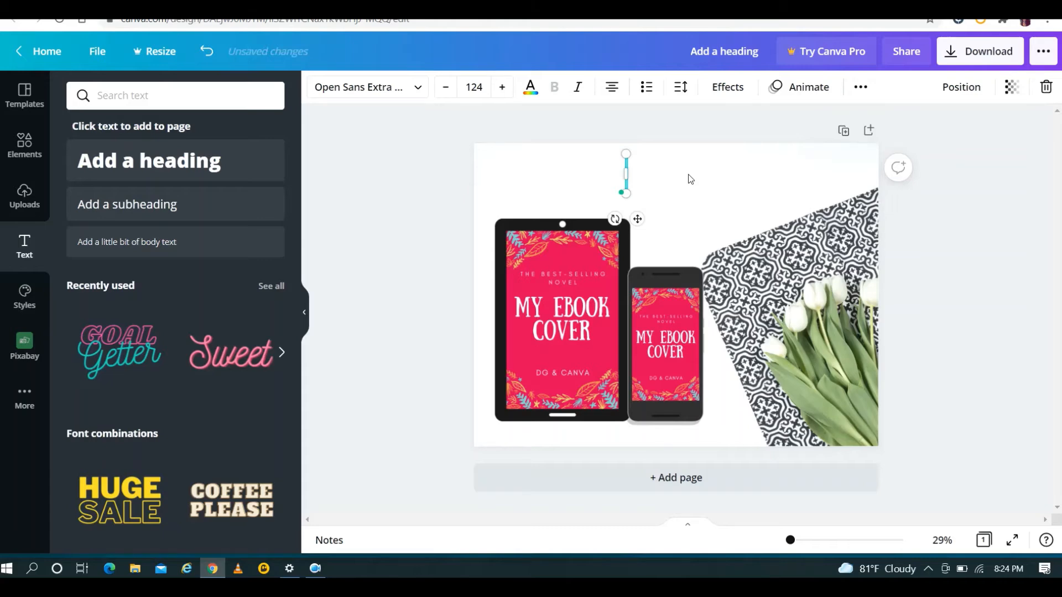
type("Fun to re")
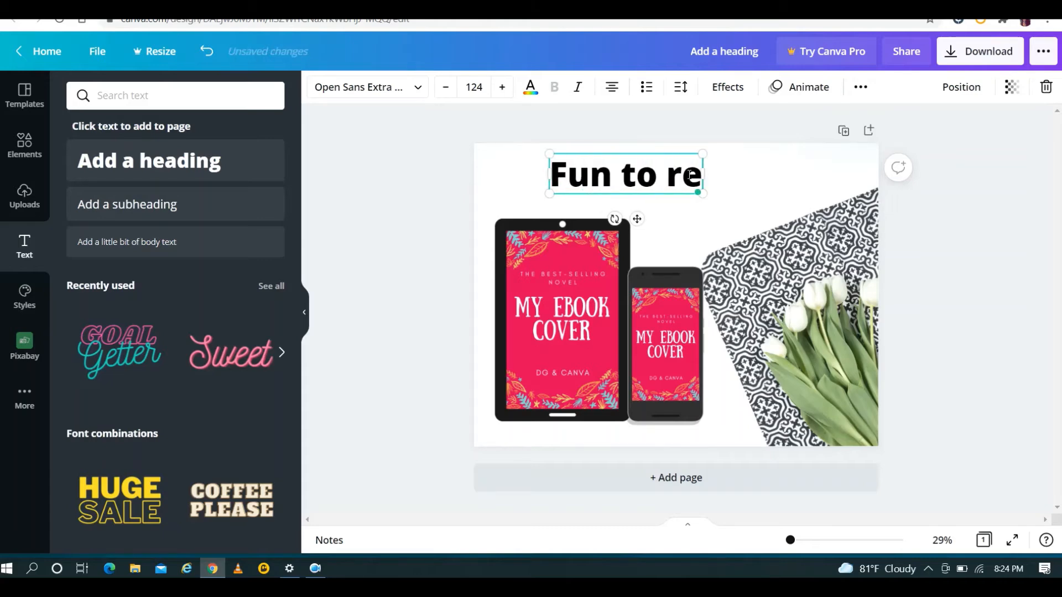
type("ad")
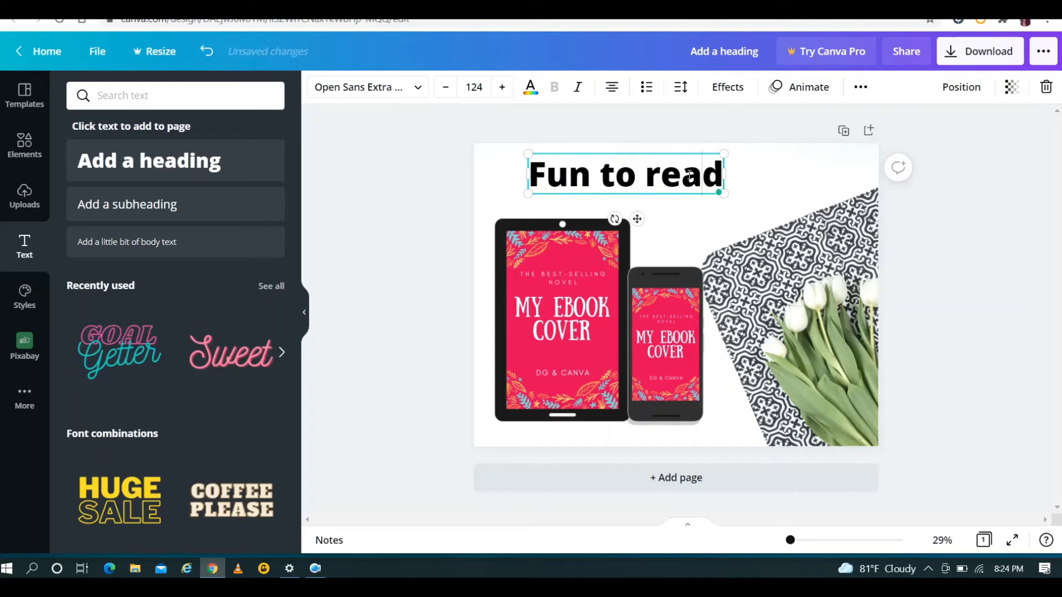
key("Home")
type("\"")
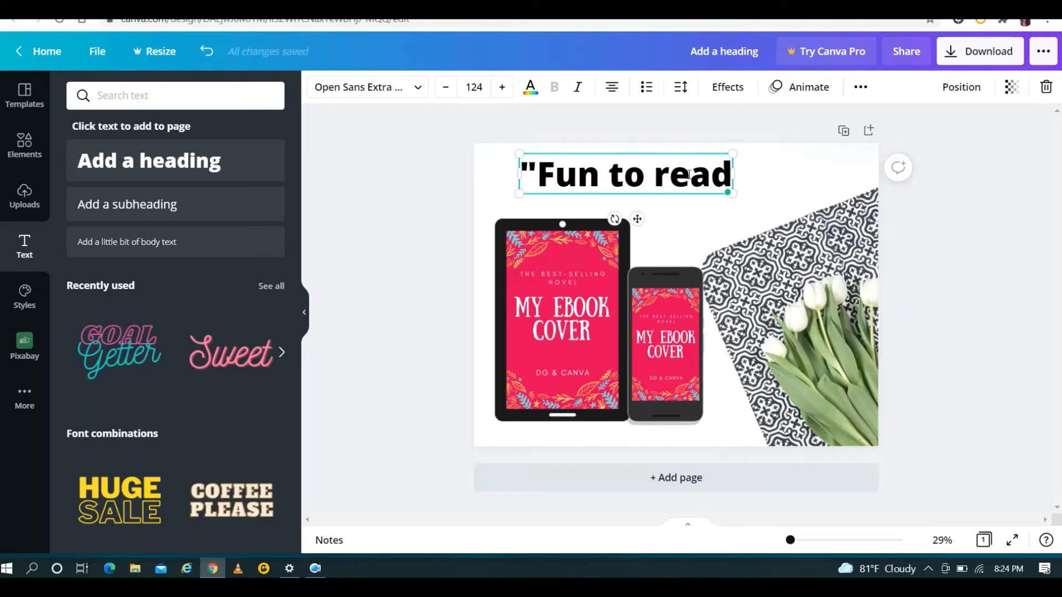
key("End")
type("!\"")
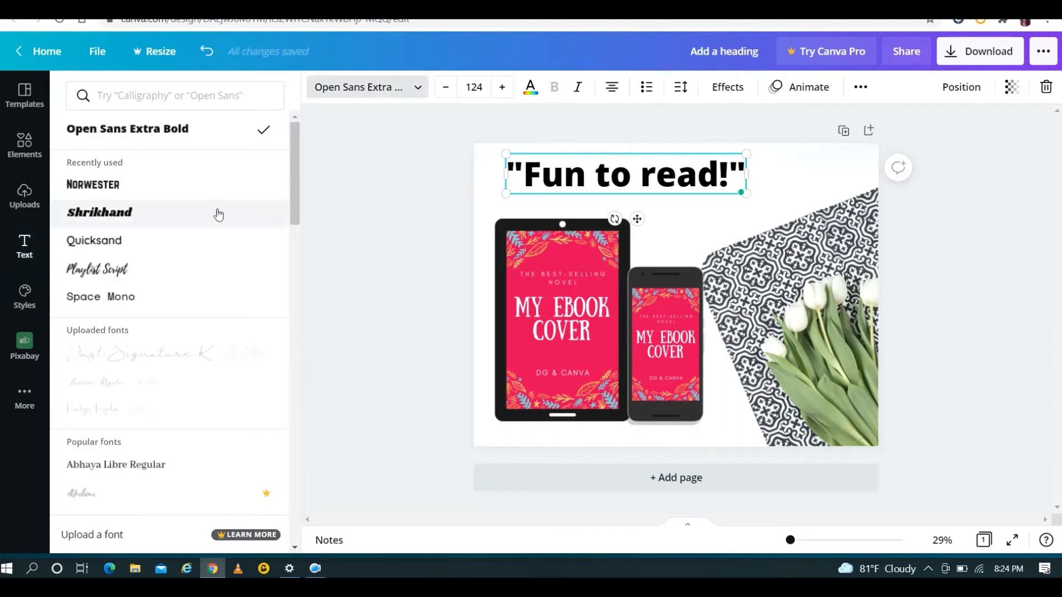
Step: Set the heading's font to bold Quicksand and shift the heading left until it sits over the two devices
left_click(124, 242)
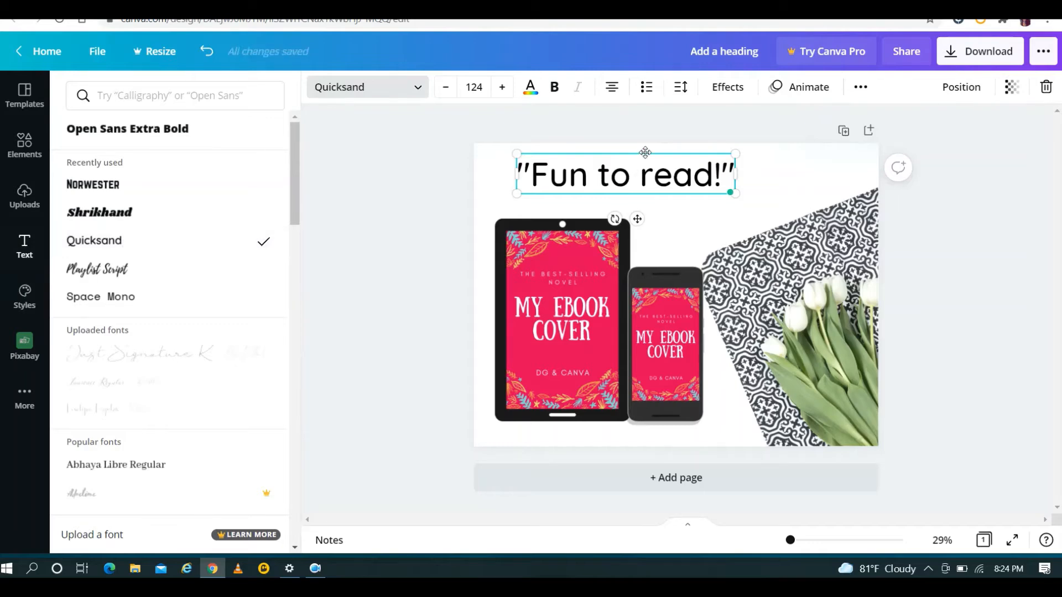
left_click_drag(645, 152, 614, 154)
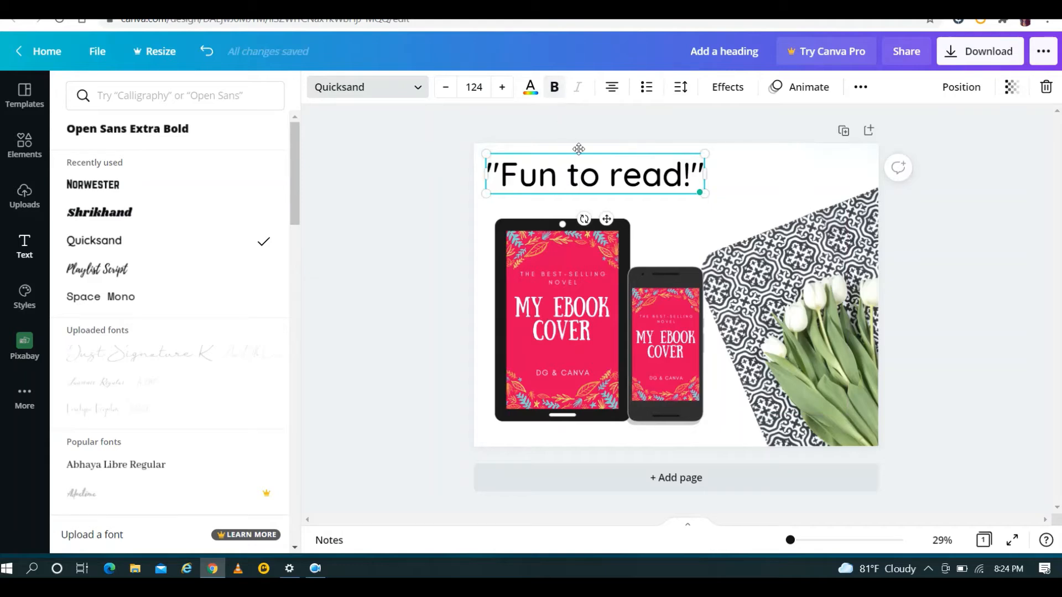
left_click(554, 89)
triple_click(613, 177)
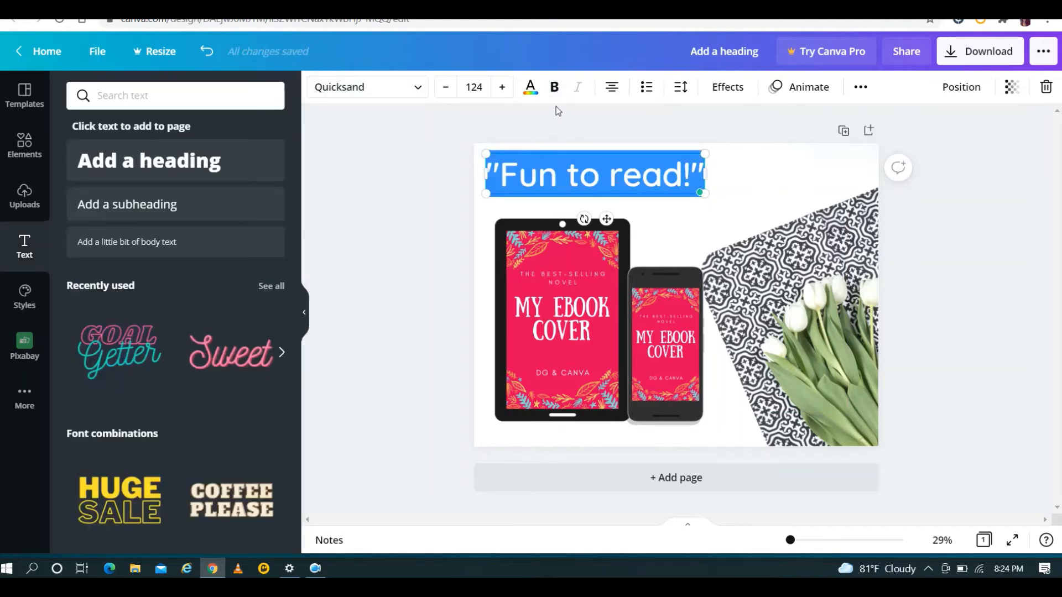
left_click(554, 86)
left_click(776, 196)
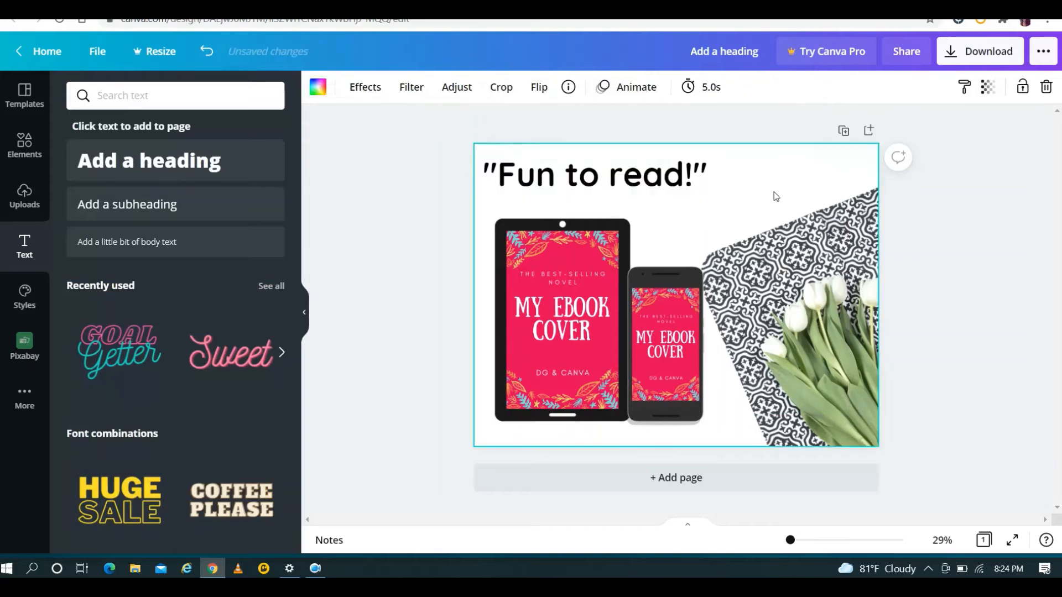
Step: Move the heading slightly up and both device groups down to widen the gap, and shrink the heading to font size 115
left_click_drag(643, 178, 643, 174)
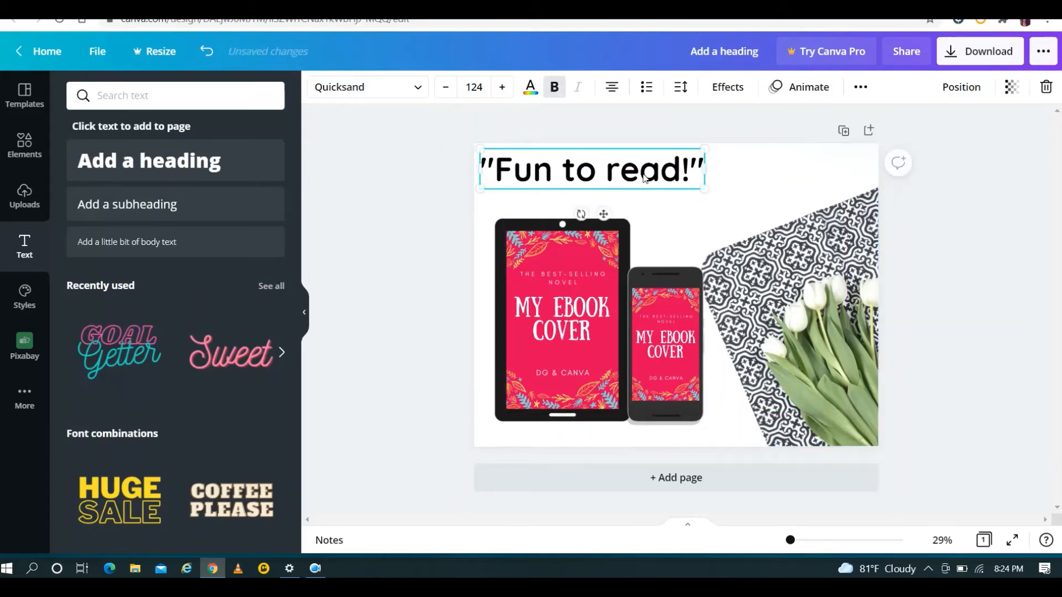
left_click_drag(612, 271, 608, 285)
left_click_drag(666, 309, 665, 317)
left_click(695, 184)
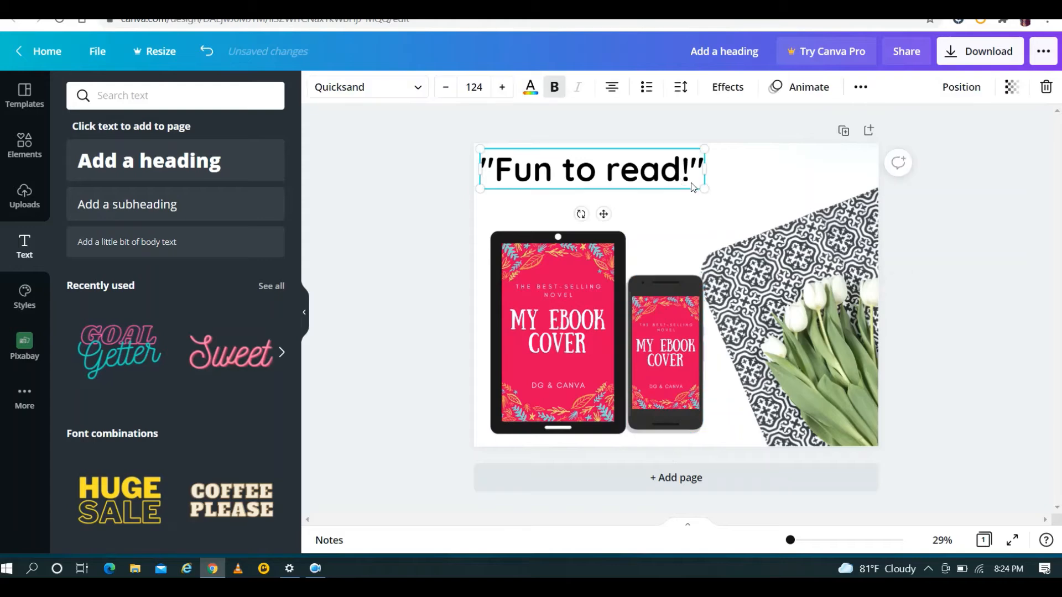
left_click_drag(704, 188, 647, 182)
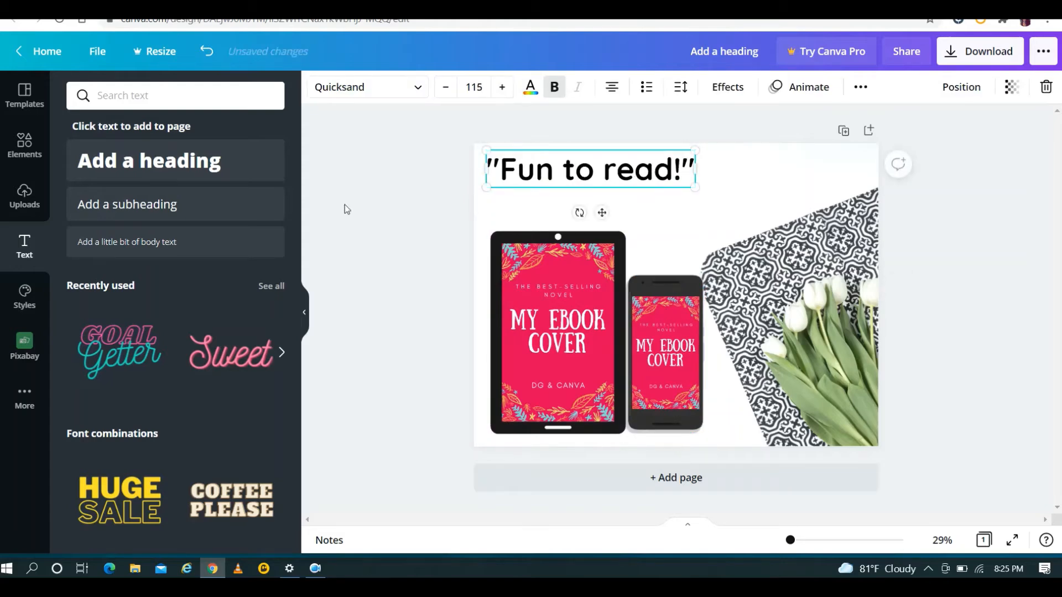
Step: Add a subheading reading "- Amazon Reviewer" below the heading and make it italic
left_click(188, 205)
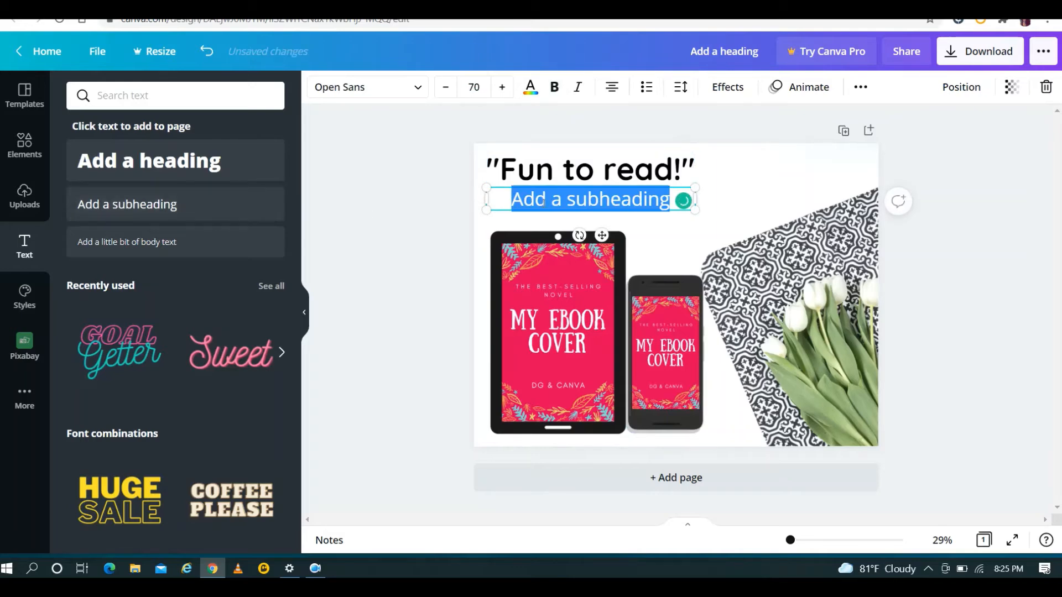
type("-")
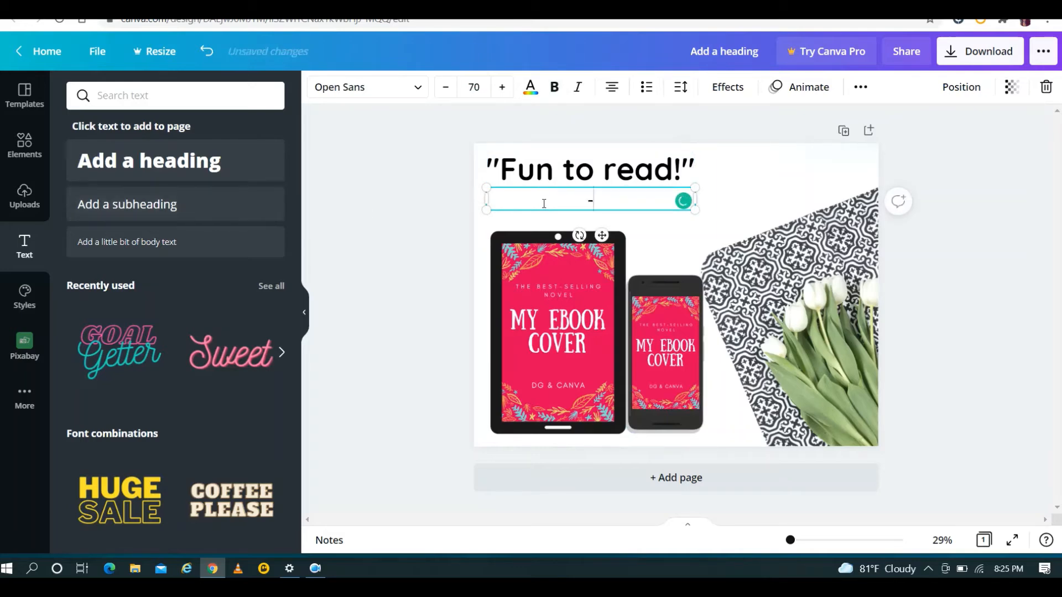
type(" Amazon Revi")
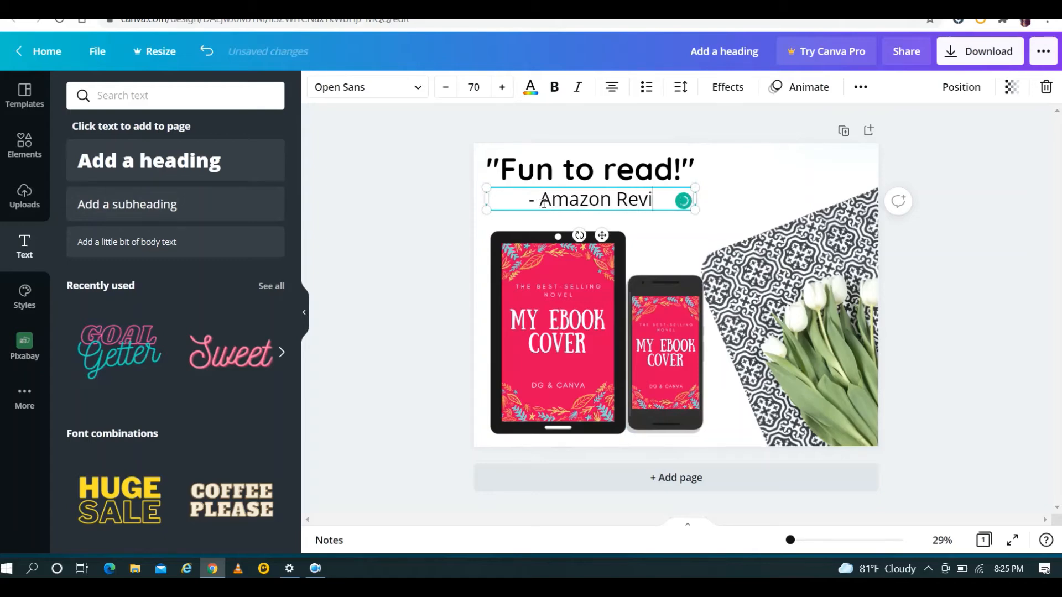
type("ewer")
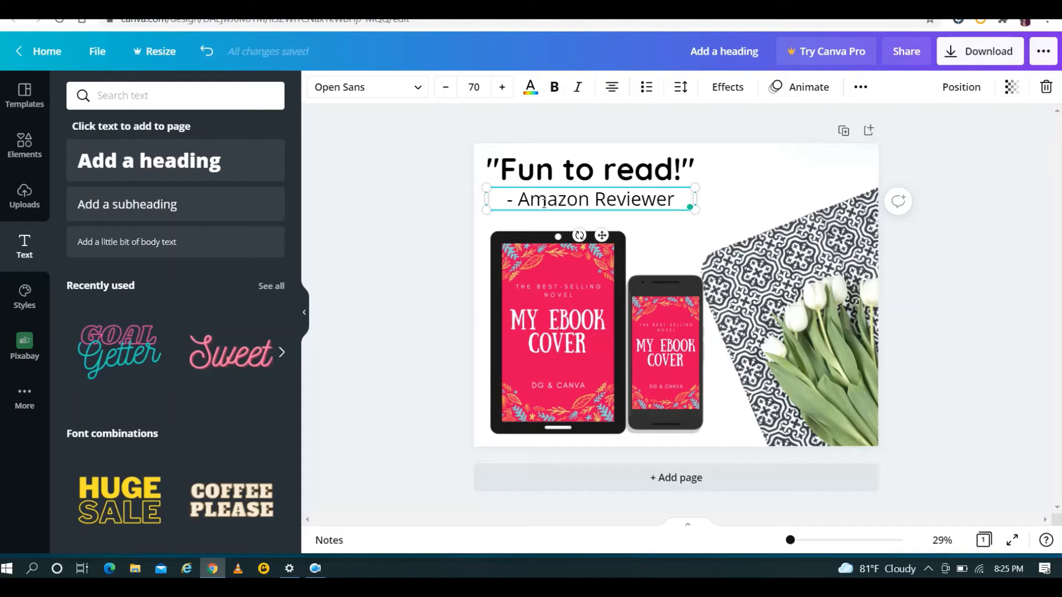
key("ctrl+a")
left_click(578, 88)
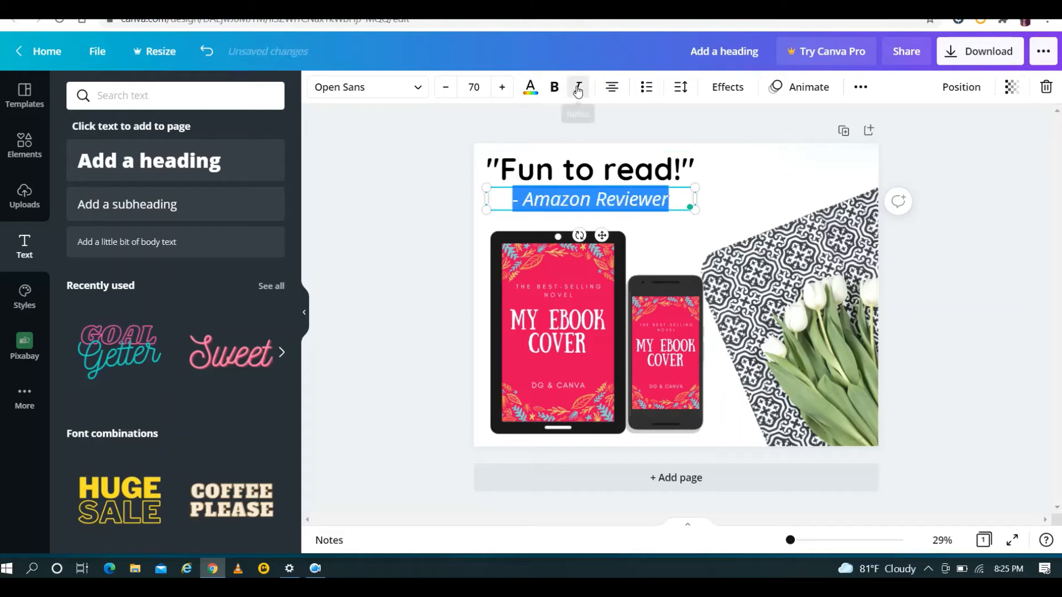
left_click(753, 194)
Step: Nudge the "- Amazon Reviewer" subheading up closer to the heading, keeping it centred beneath it
left_click(657, 195)
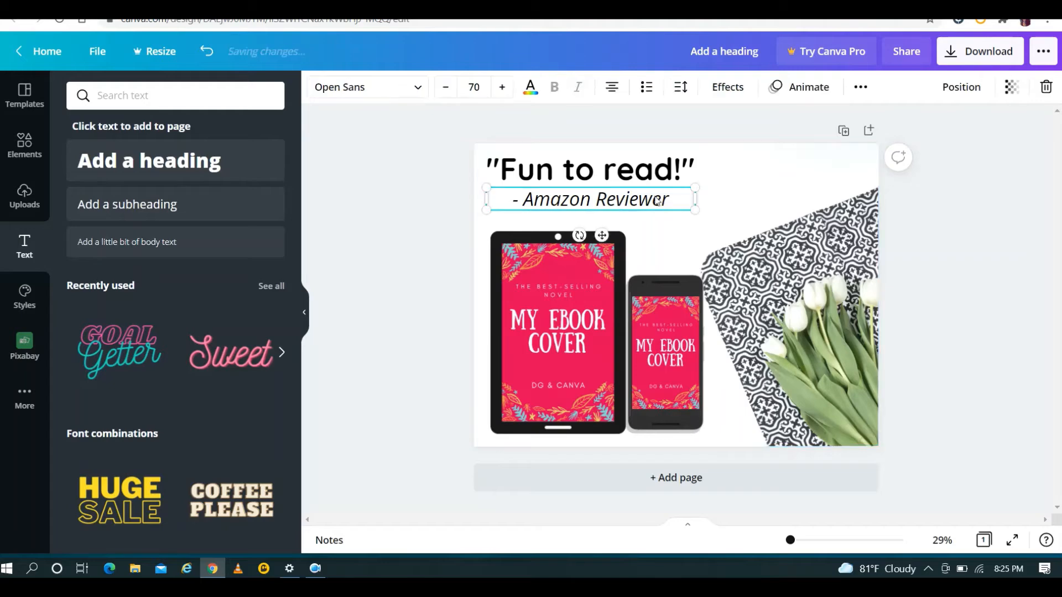
left_click_drag(657, 195, 653, 195)
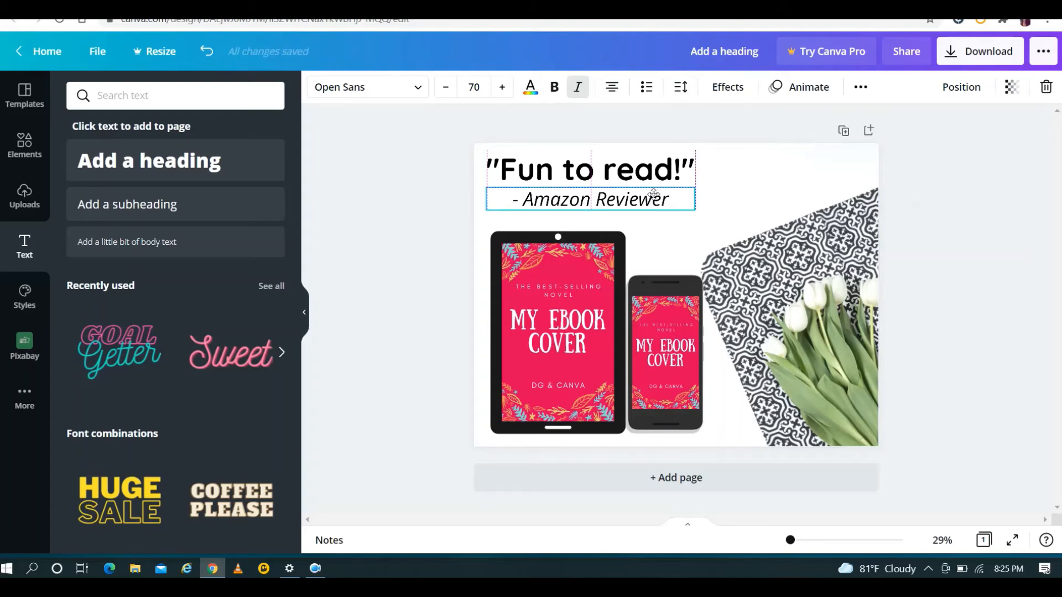
left_click_drag(653, 194, 653, 194)
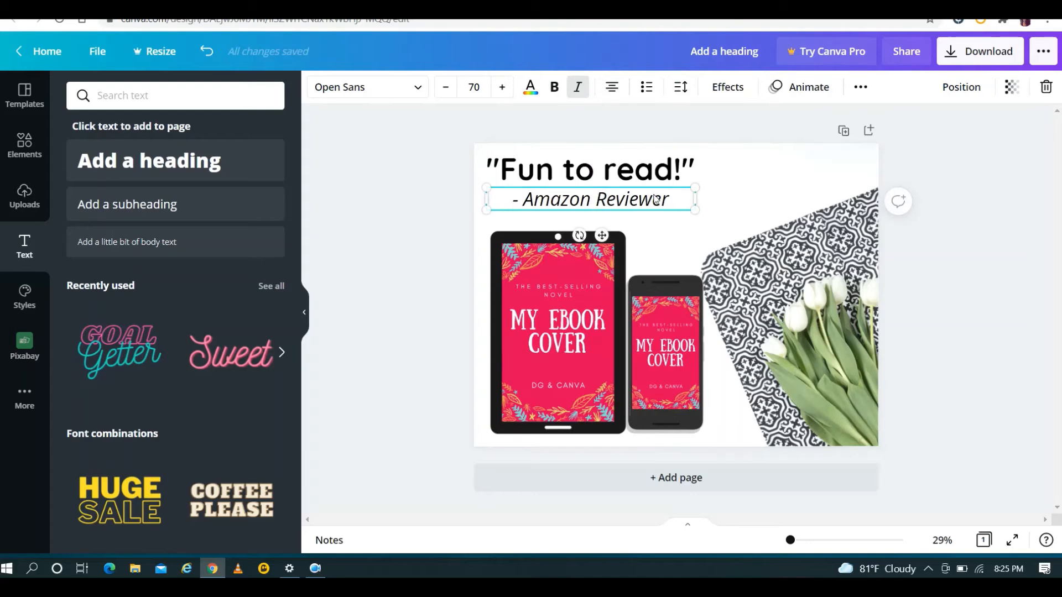
left_click(722, 194)
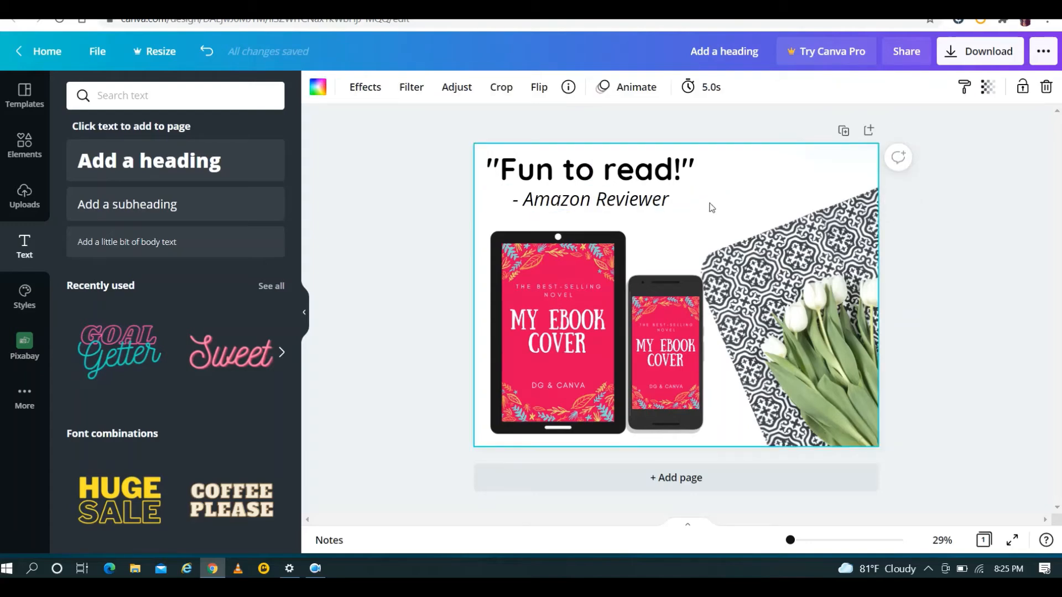
left_click(659, 200)
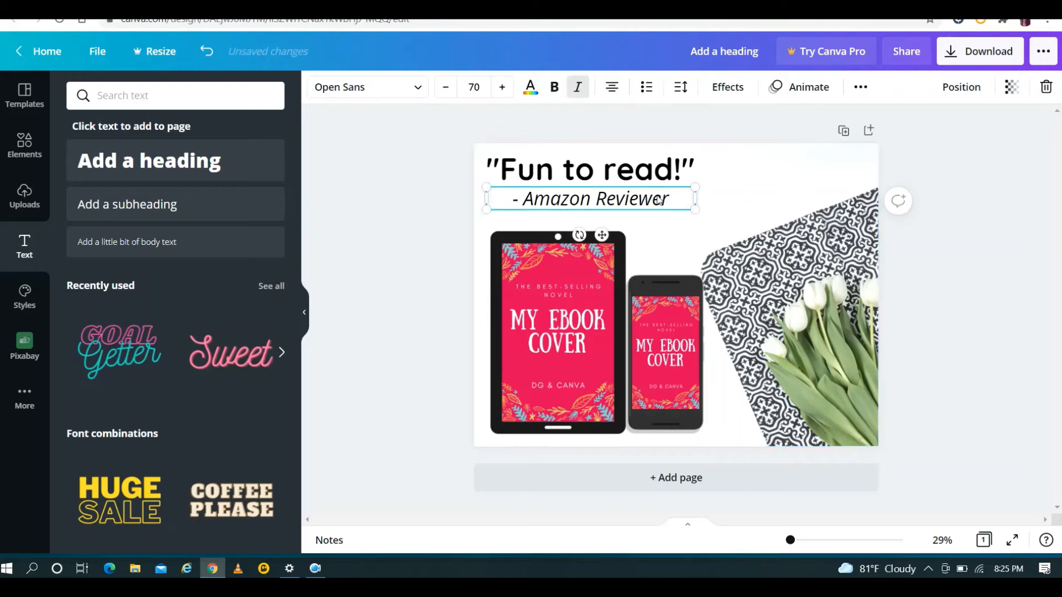
key("Up")
key("Up")
key("Up")
key("Up")
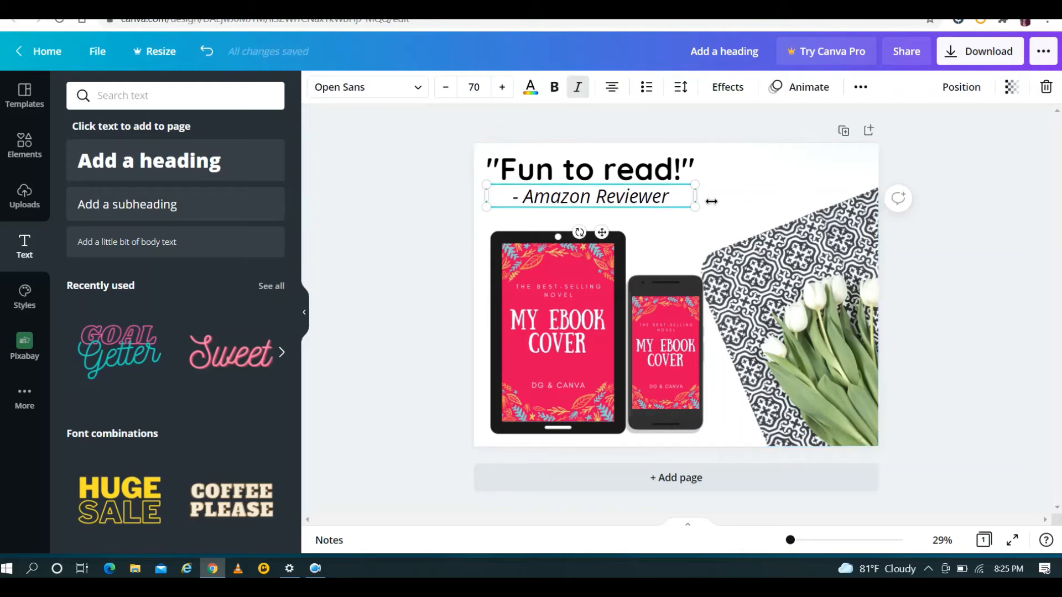
left_click(753, 168)
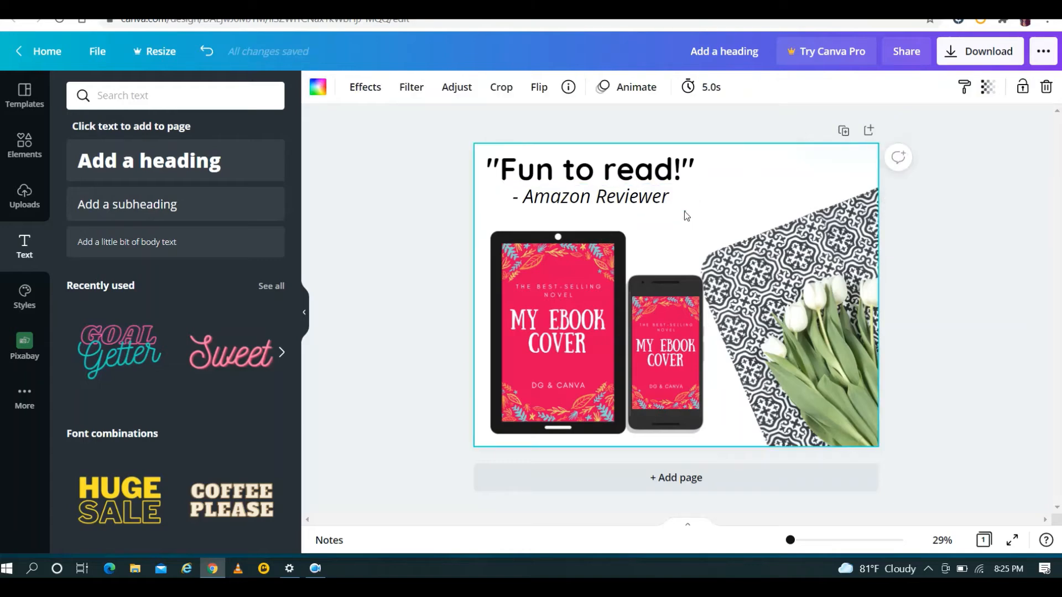
Step: Group the "Fun to read!" heading with the "- Amazon Reviewer" subheading and move the group slightly down
left_click_drag(684, 211, 483, 146)
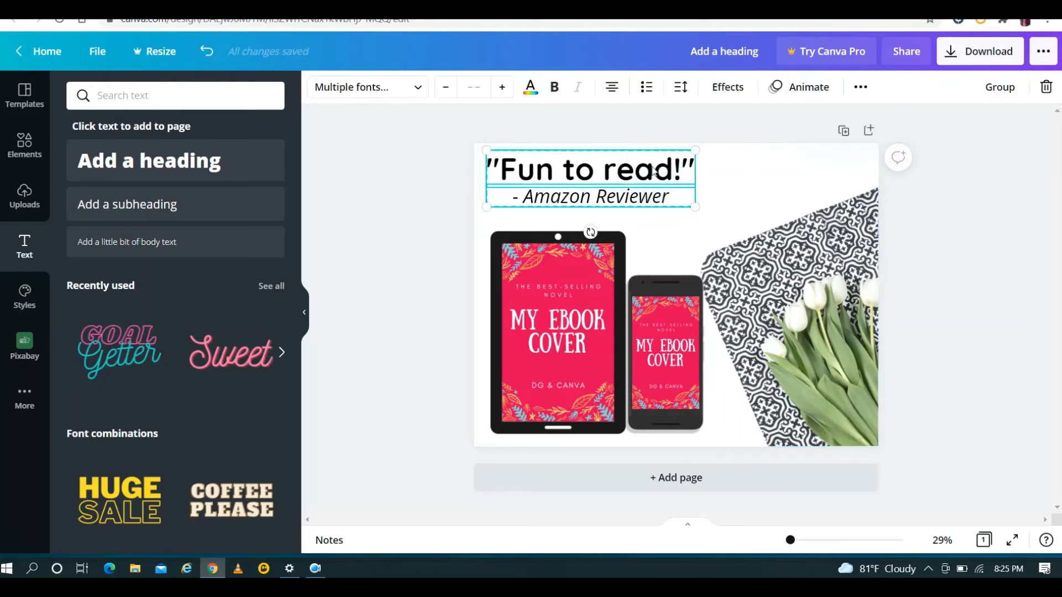
left_click(987, 88)
left_click(666, 186)
mouse_move(666, 185)
left_mouse_down()
mouse_move(654, 191)
mouse_move(666, 193)
left_mouse_up()
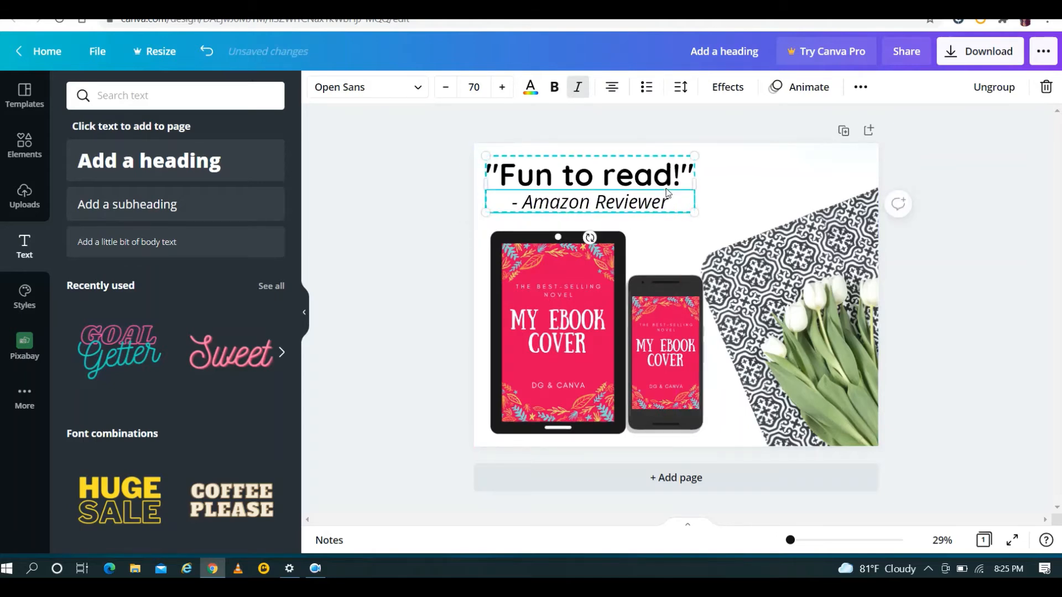
left_click(427, 182)
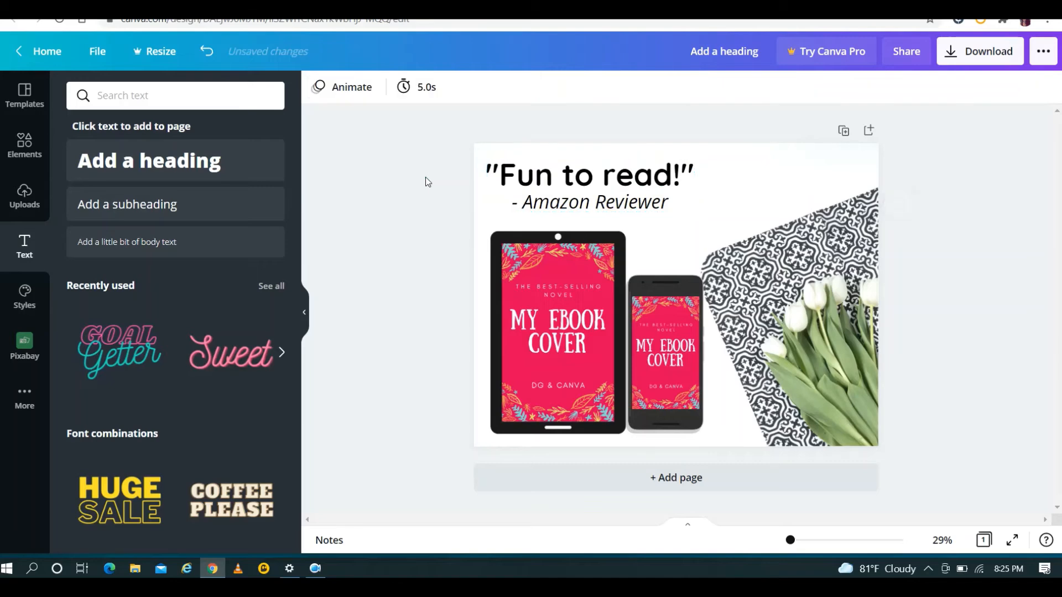
Step: Add a white star graphic, recolour it yellow and shrink it to a small rating-size star
left_click(22, 146)
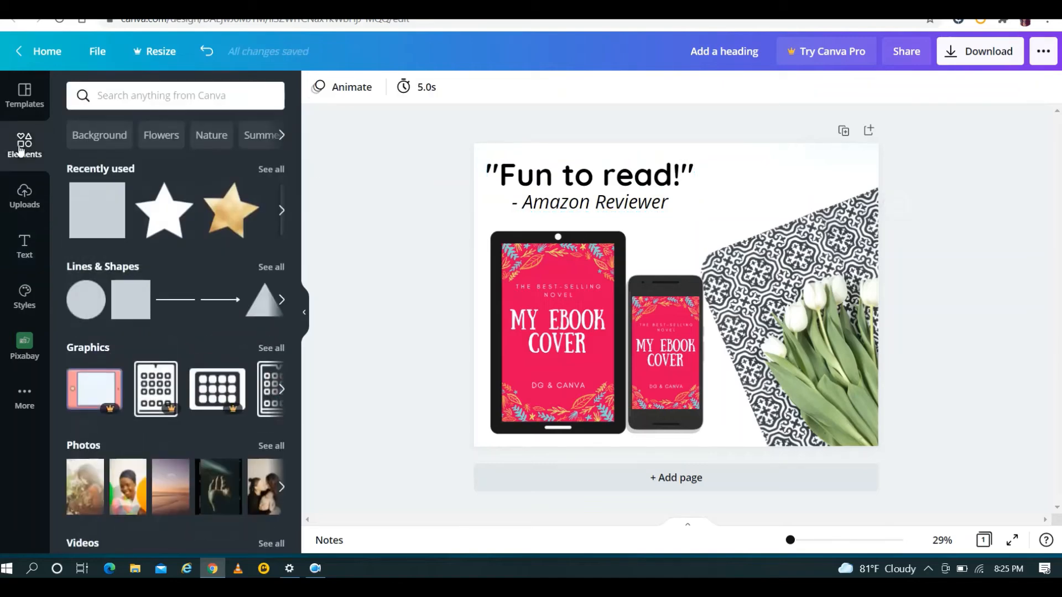
left_click(162, 215)
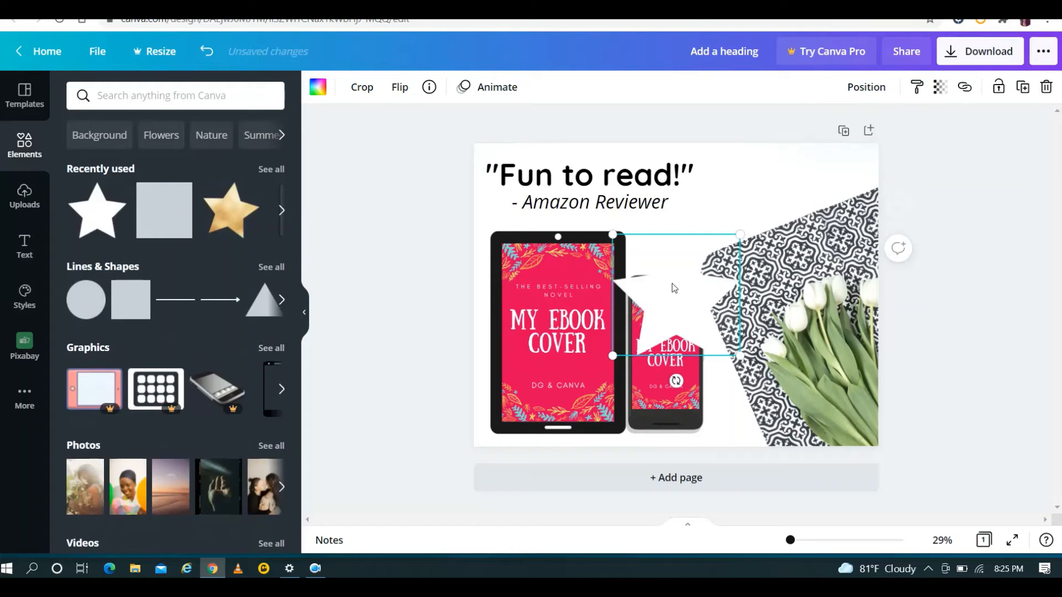
left_click(318, 87)
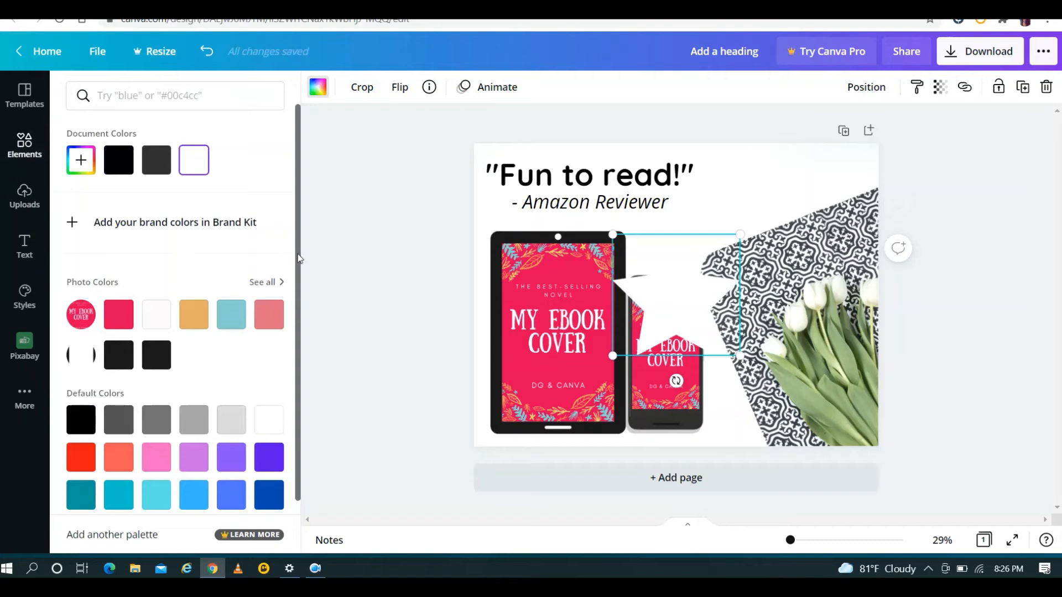
scroll(293, 405, "down", 1)
left_click(195, 472)
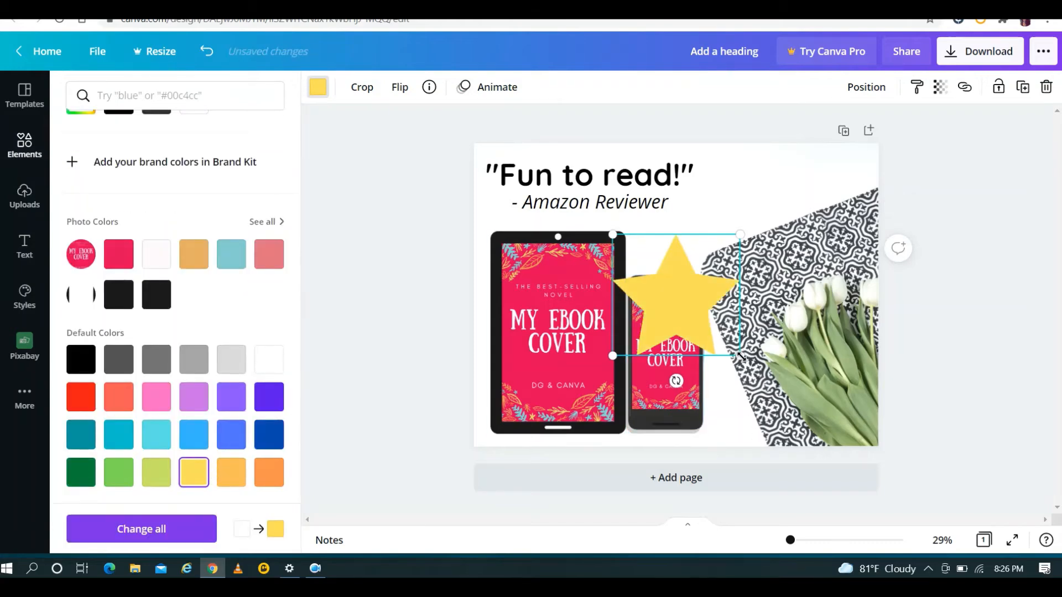
left_click_drag(741, 357, 635, 251)
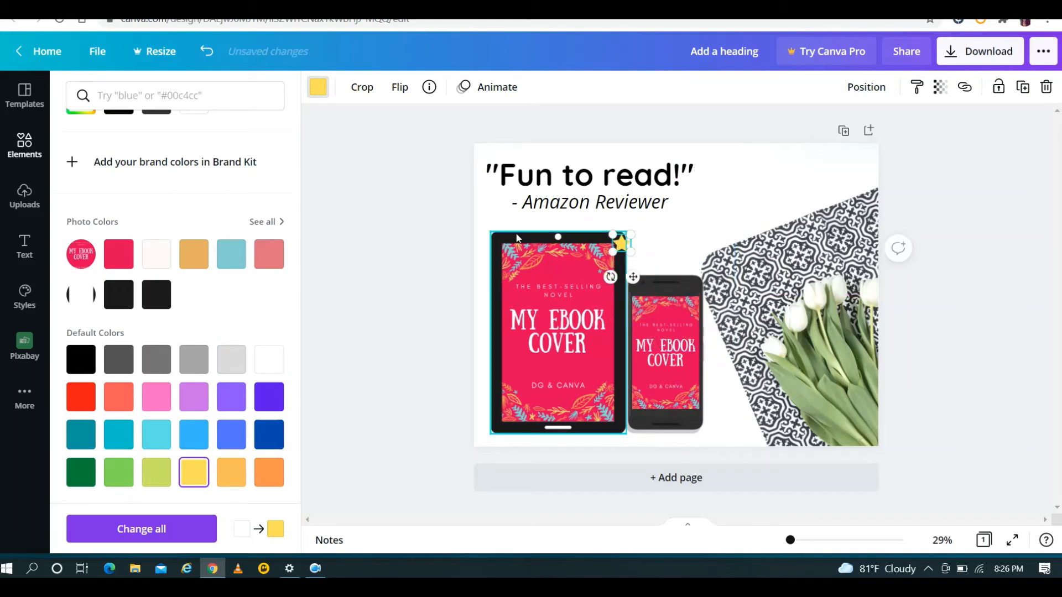
Step: Give the star the slightly deeper custom yellow #F8D64A and enlarge it a touch
left_click_drag(296, 173, 296, 108)
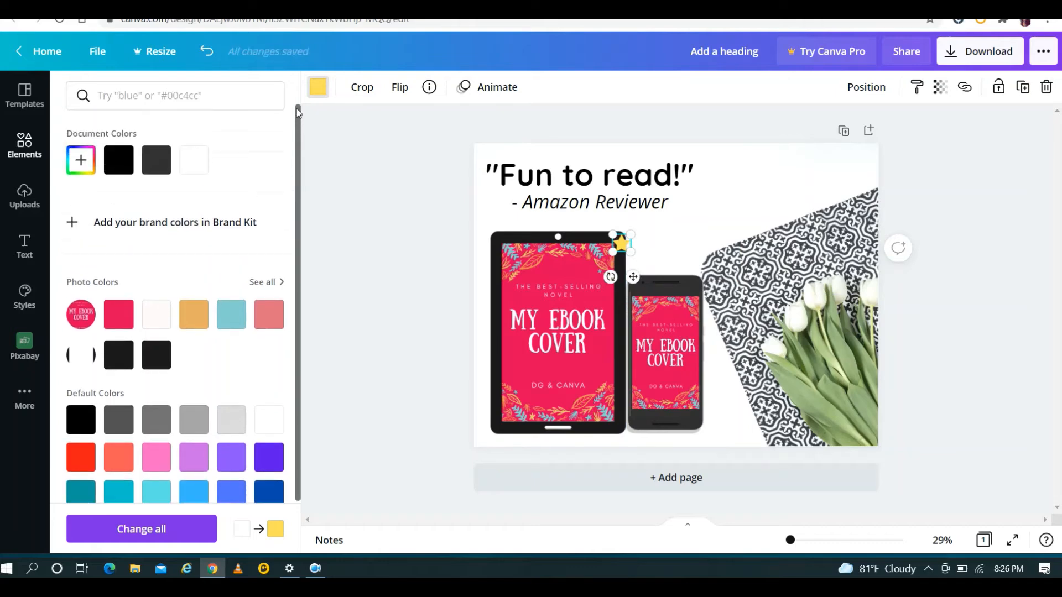
left_click(80, 161)
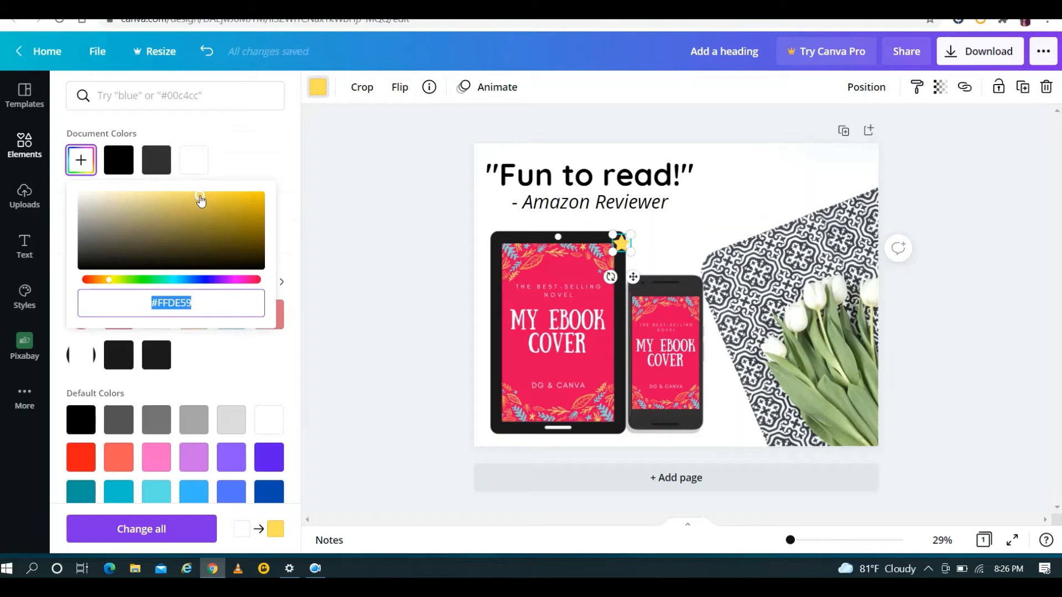
left_click_drag(204, 195, 208, 195)
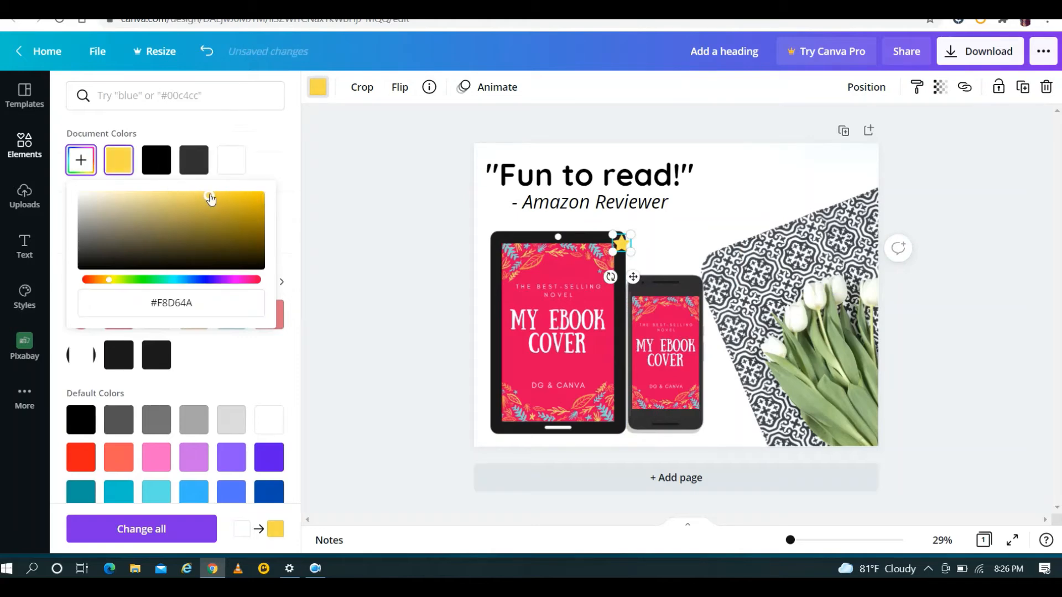
key("Escape")
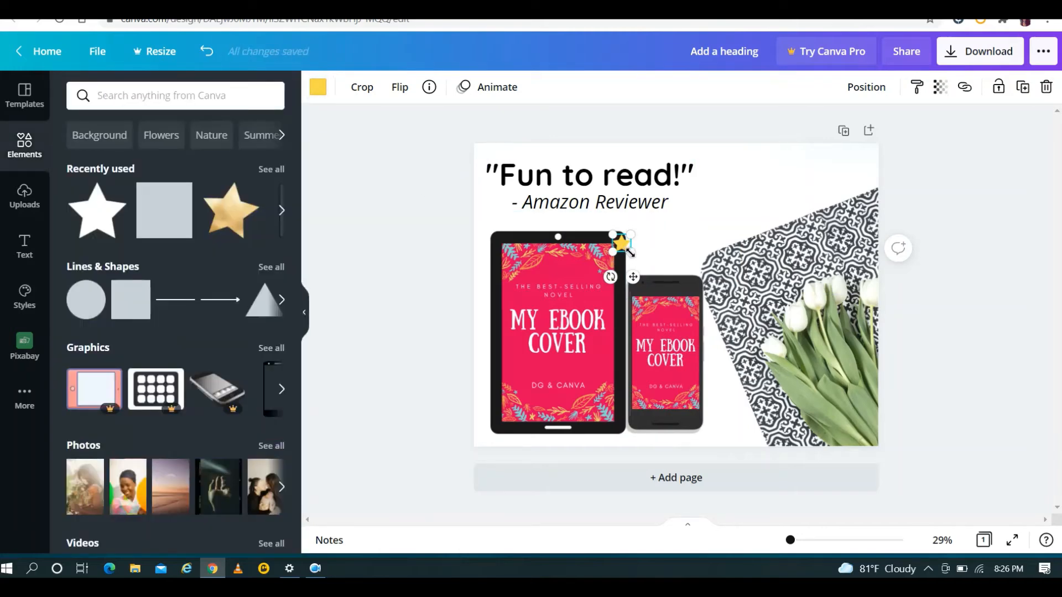
left_click_drag(632, 254, 634, 252)
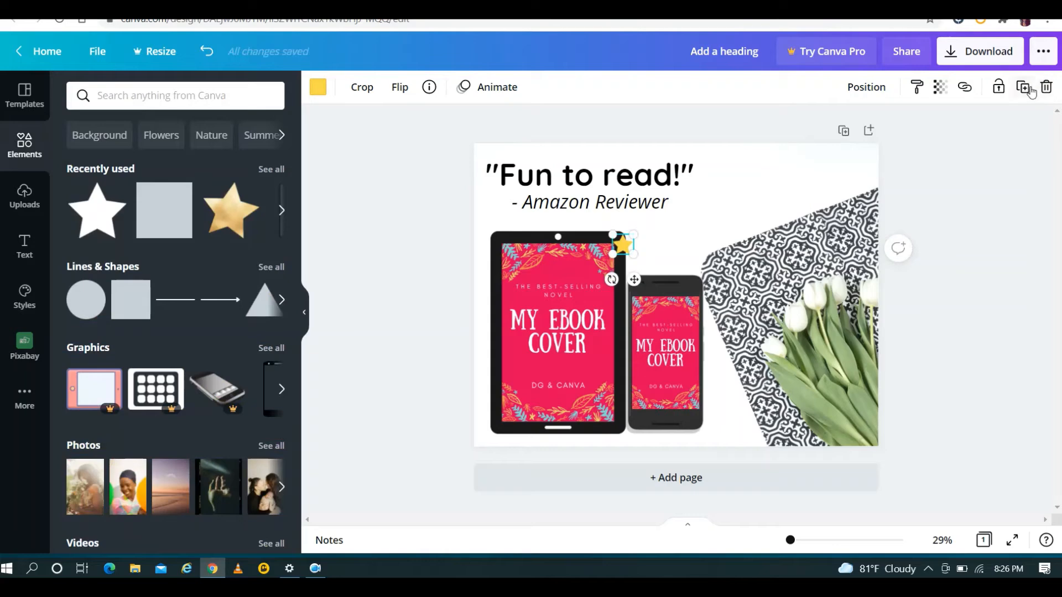
Step: Duplicate the small yellow star to make five and spread the copies over the empty area around the phone
left_click(1023, 87)
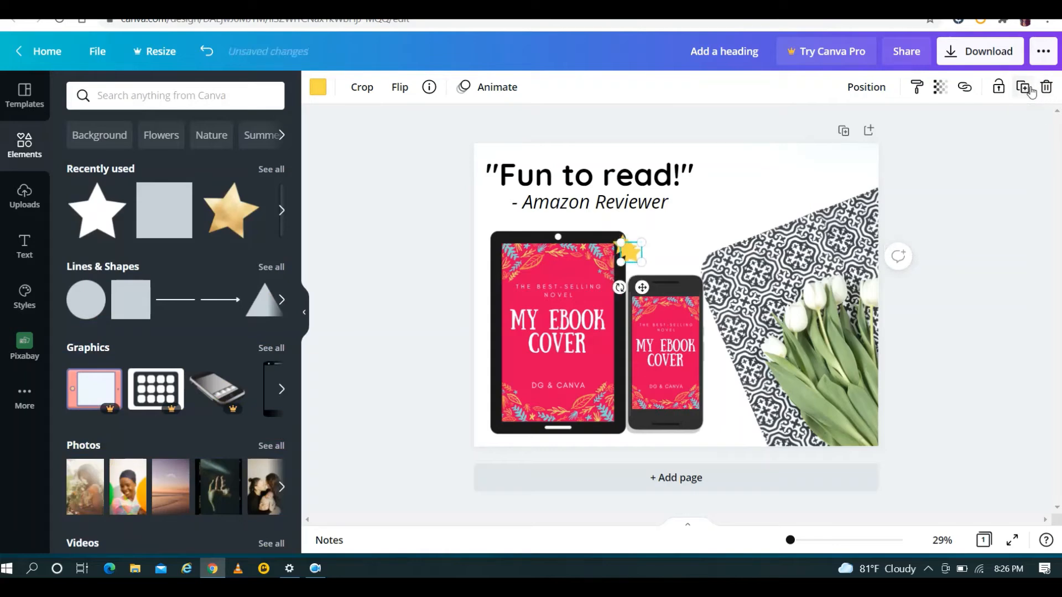
left_click(1028, 88)
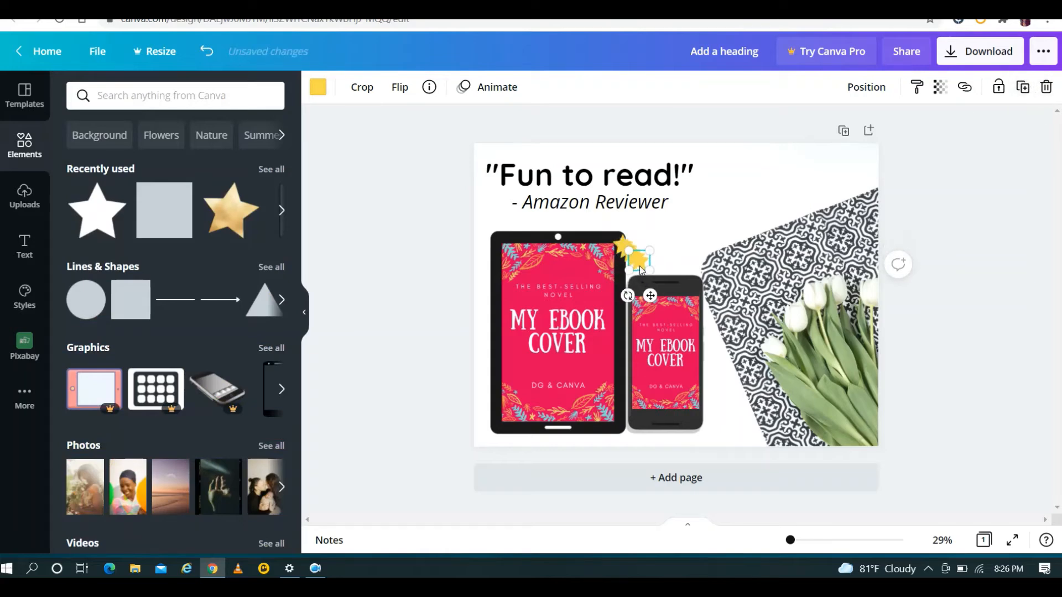
left_click_drag(639, 267, 731, 205)
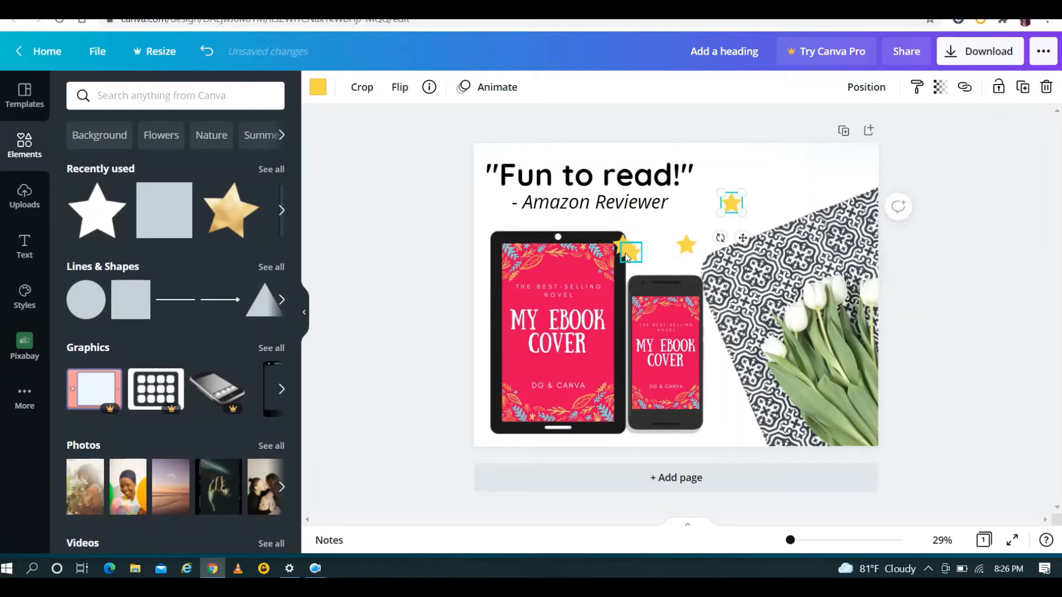
left_click(629, 254)
left_click_drag(629, 255, 760, 187)
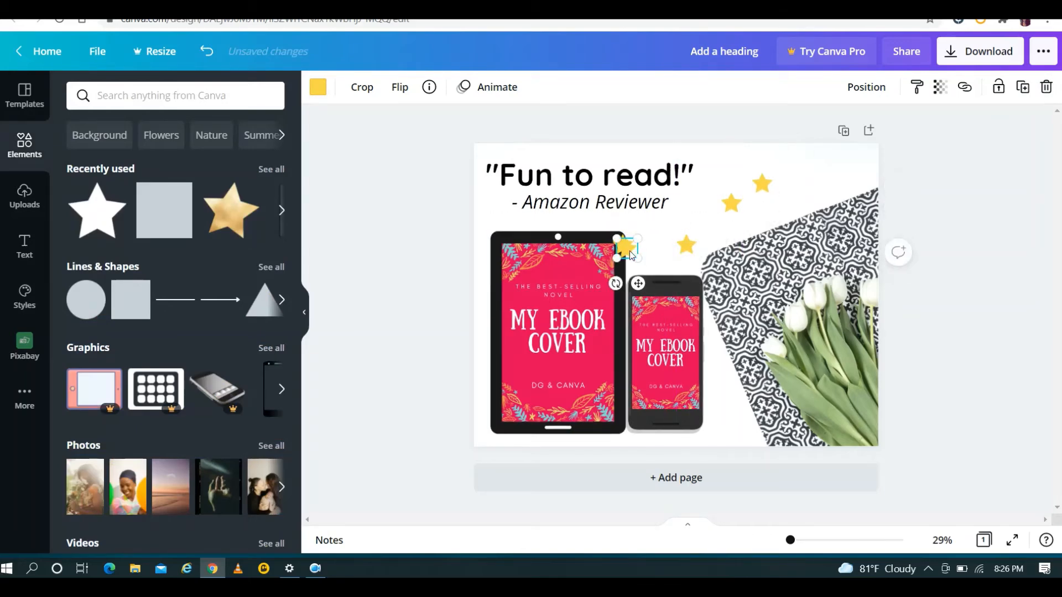
Step: Line up the five stars side by side in one even horizontal row above the phone
left_click_drag(629, 250, 675, 222)
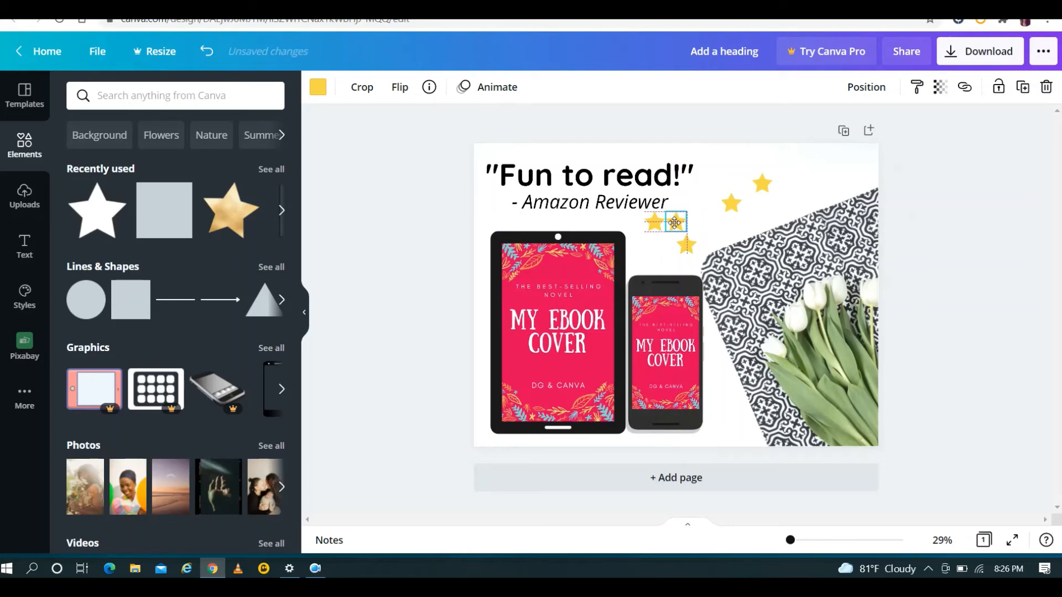
left_click_drag(674, 222, 674, 222)
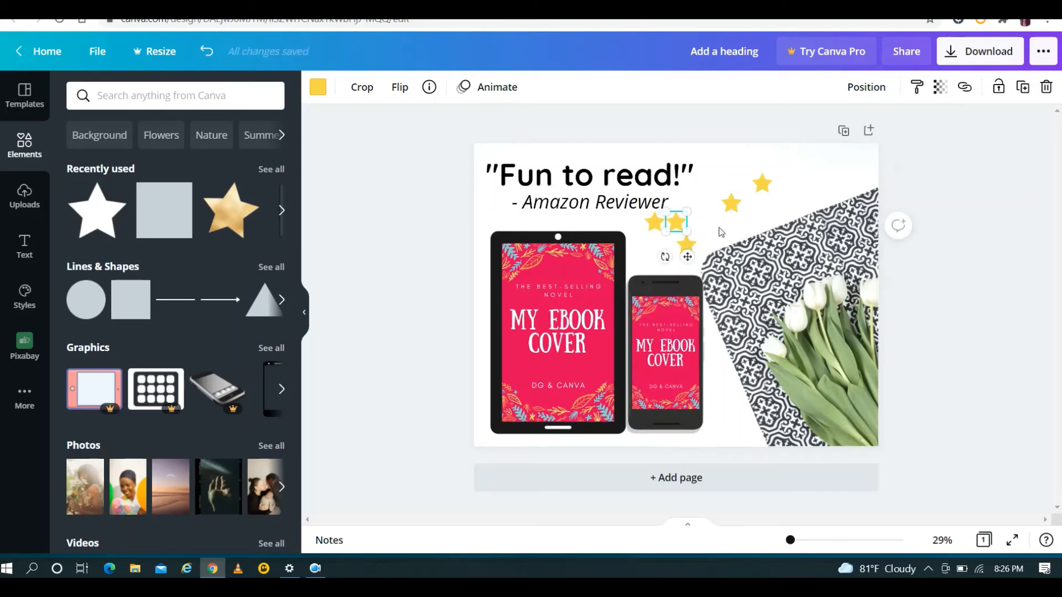
mouse_move(733, 204)
left_mouse_down()
mouse_move(700, 222)
mouse_move(725, 223)
left_mouse_up()
left_click(687, 244)
left_click(762, 183)
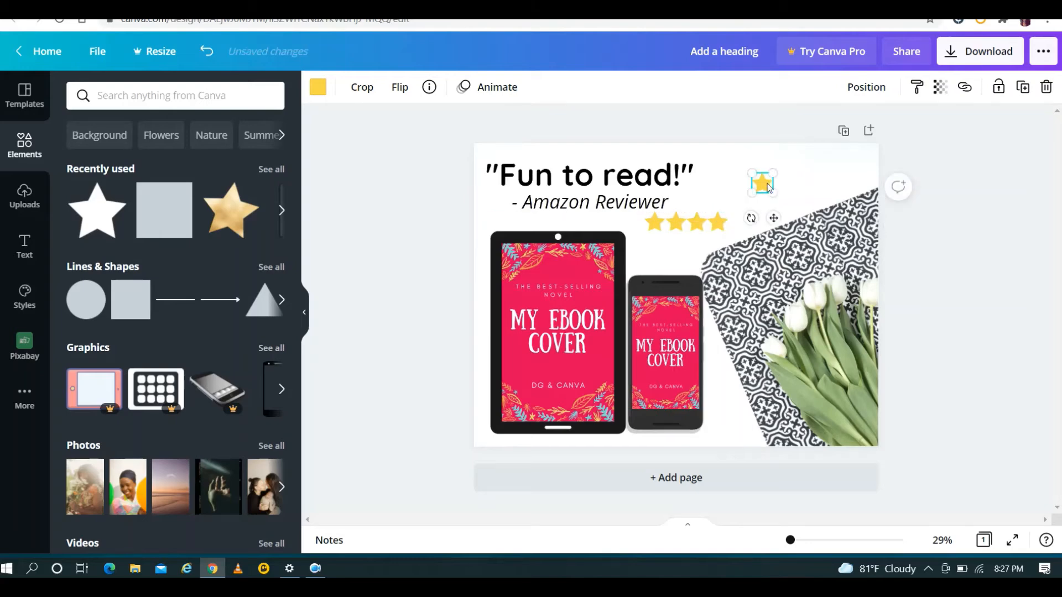
left_click_drag(762, 183, 745, 220)
left_click(660, 228)
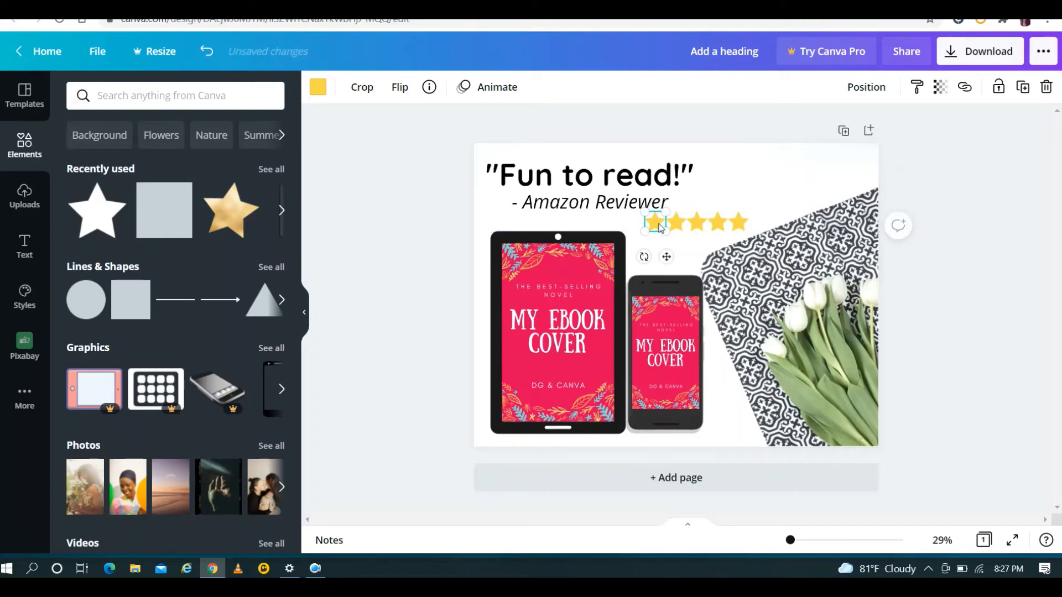
left_click(676, 222)
left_click(773, 200)
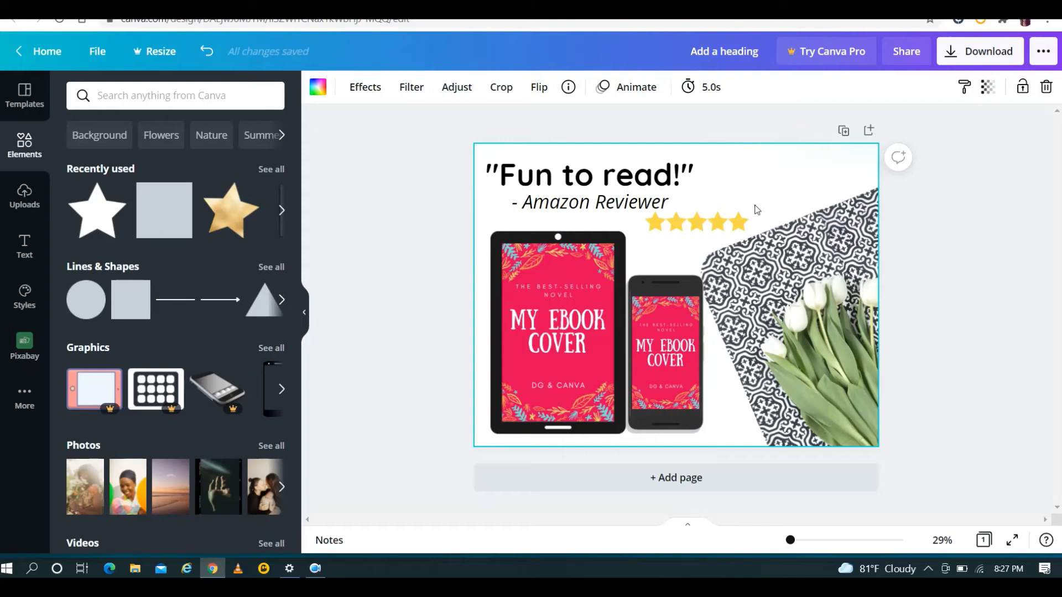
Step: Group the five stars and move the row beside the "- Amazon Reviewer" subheading, level with its text
left_click_drag(691, 222, 663, 231)
left_click(764, 196)
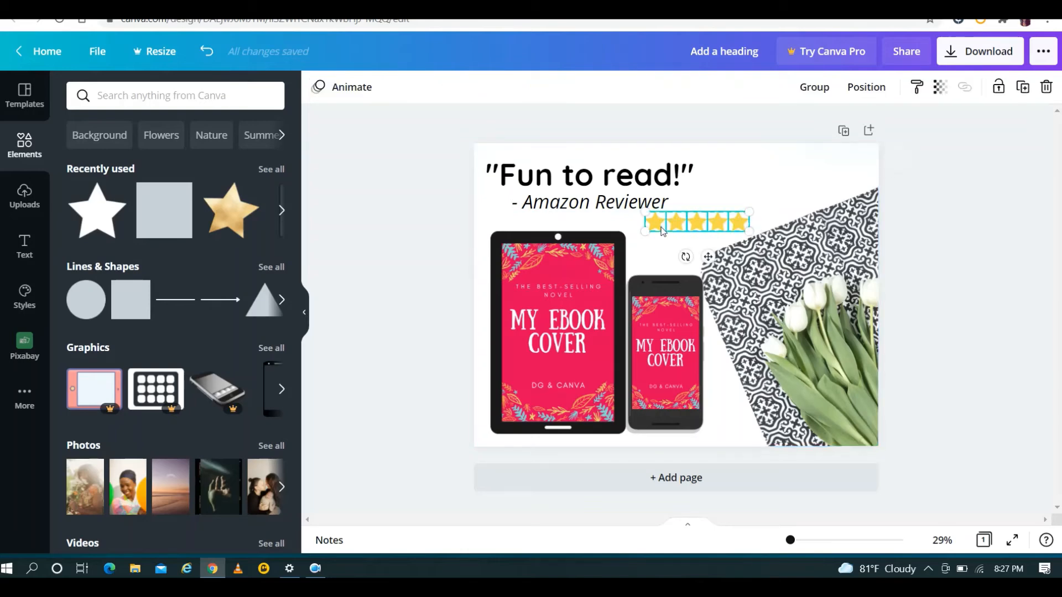
left_click(813, 88)
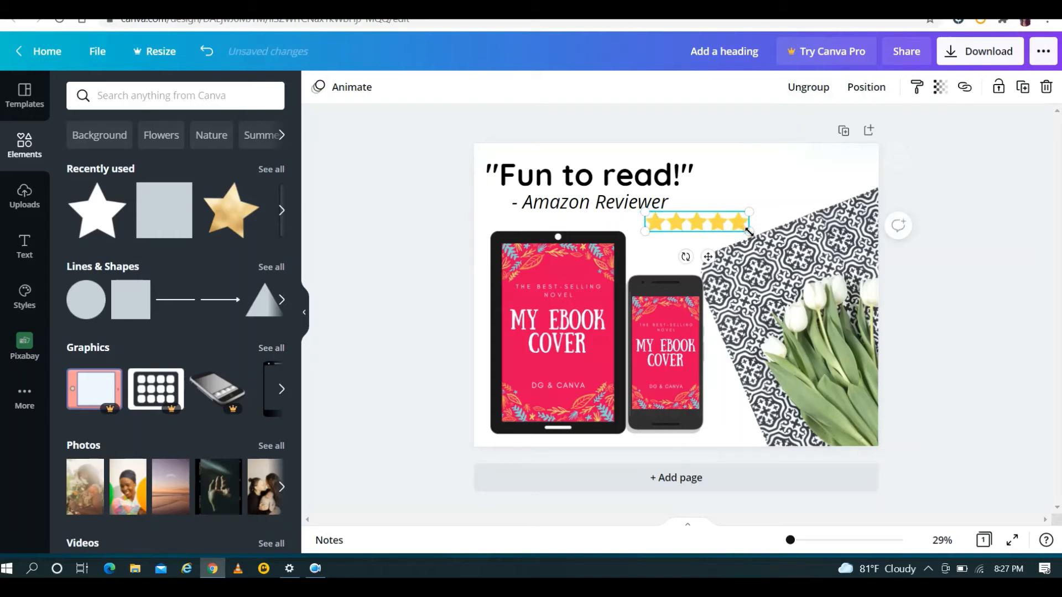
left_click_drag(748, 231, 743, 203)
left_click(708, 225)
left_click(807, 178)
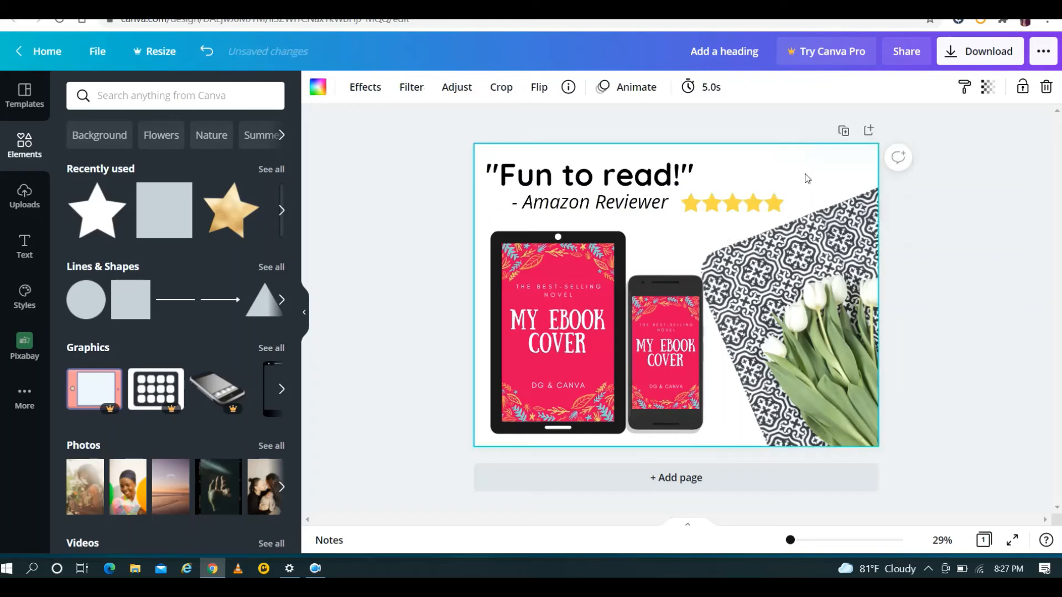
left_click(773, 202)
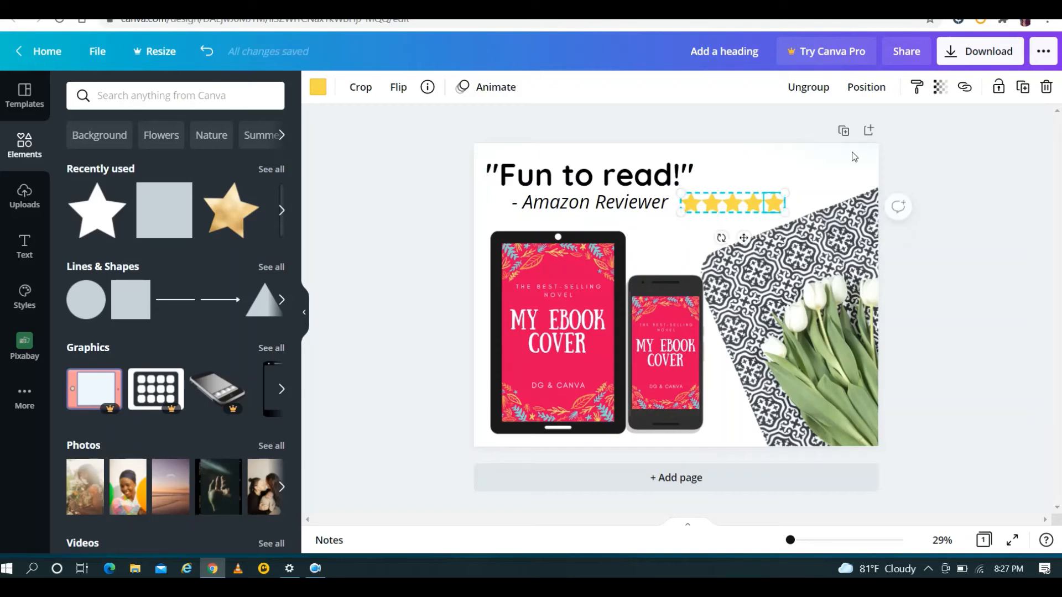
left_click(848, 171)
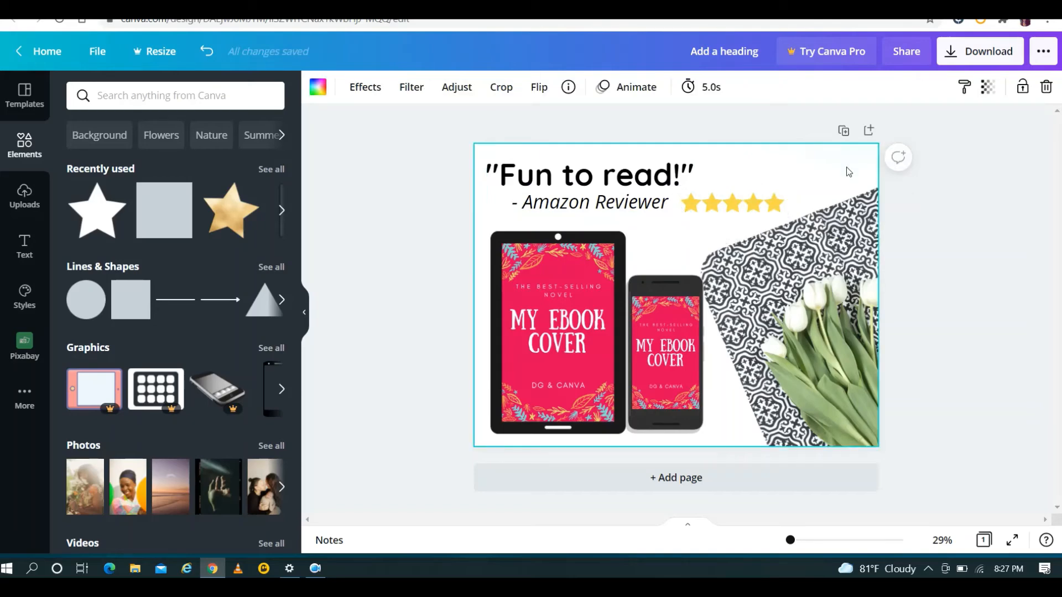
Step: Ungroup the heading and subheading, and move the heading right until its end aligns with the last star
left_click(674, 172)
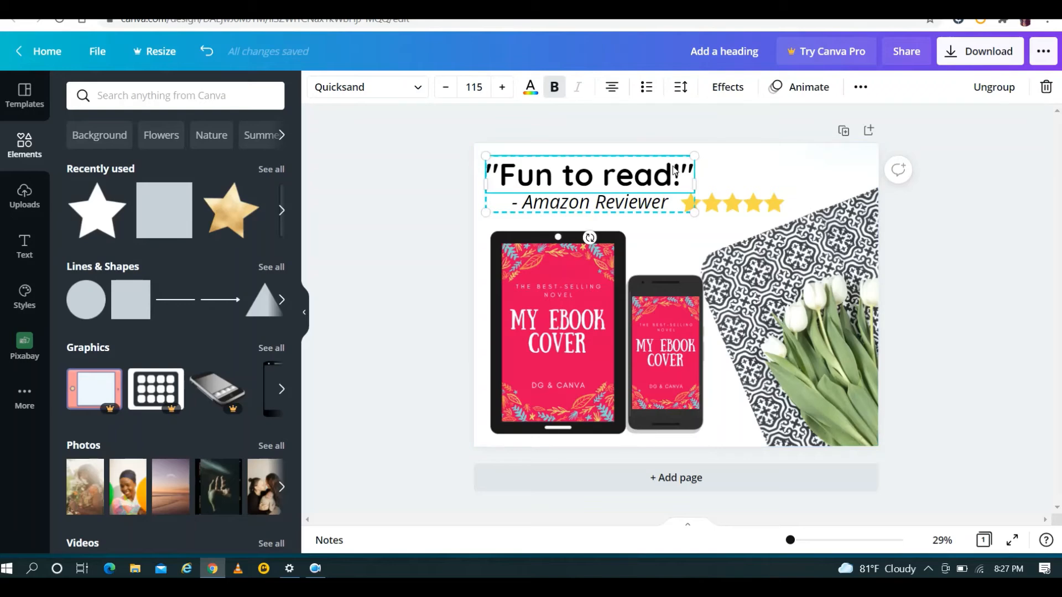
left_click(995, 88)
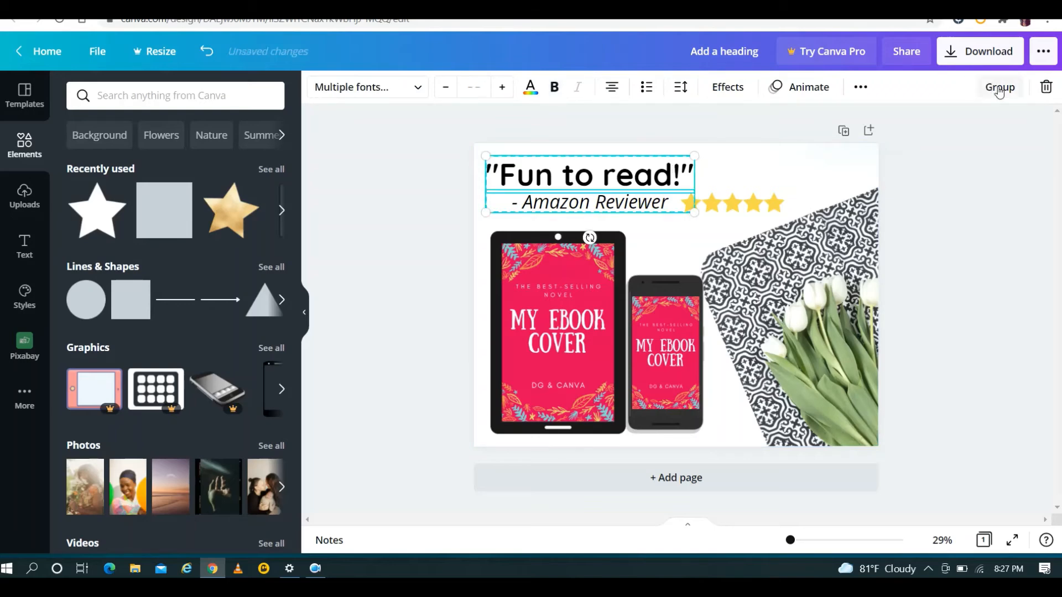
left_click(813, 176)
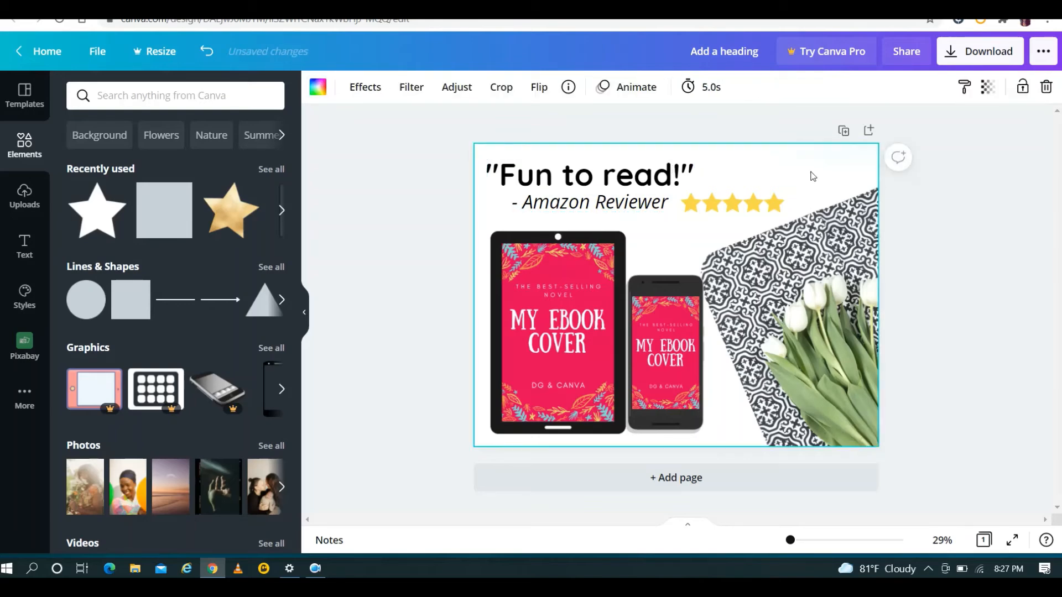
left_click_drag(633, 177, 726, 169)
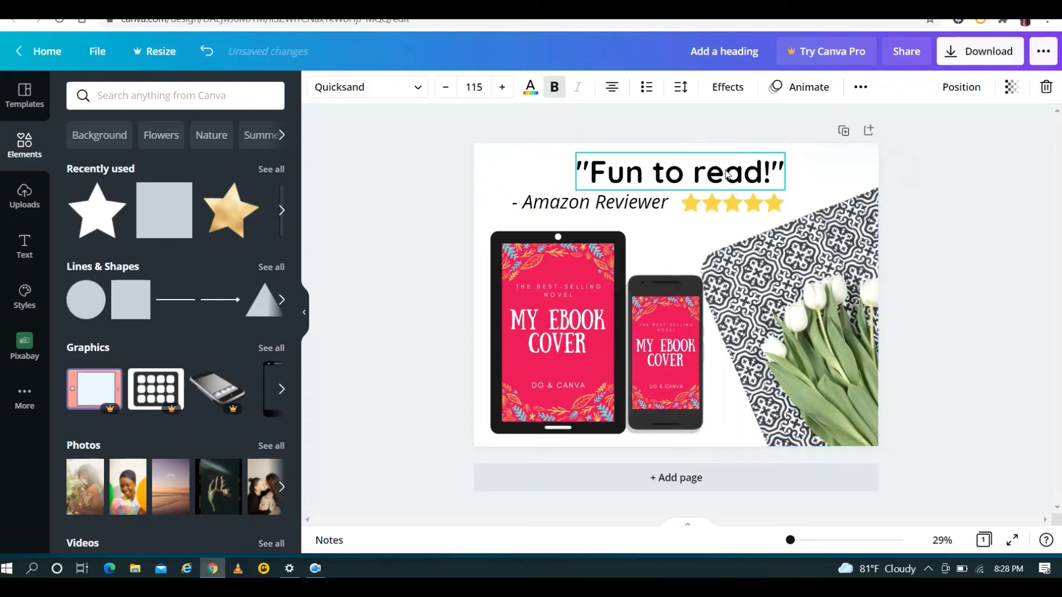
left_click(821, 174)
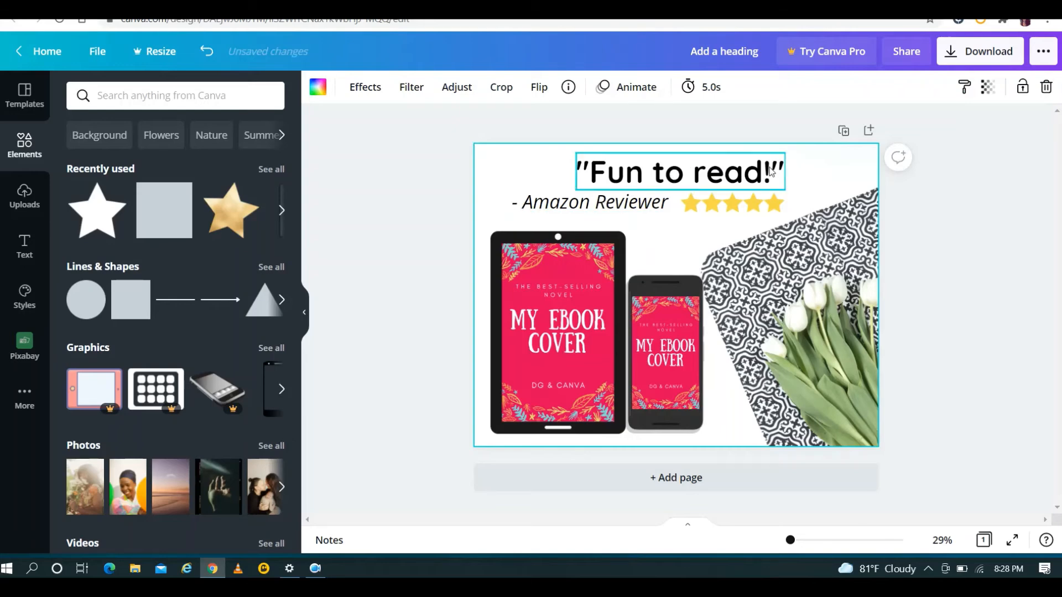
left_click_drag(673, 380, 673, 385)
left_click(738, 409)
left_click_drag(721, 416, 583, 353)
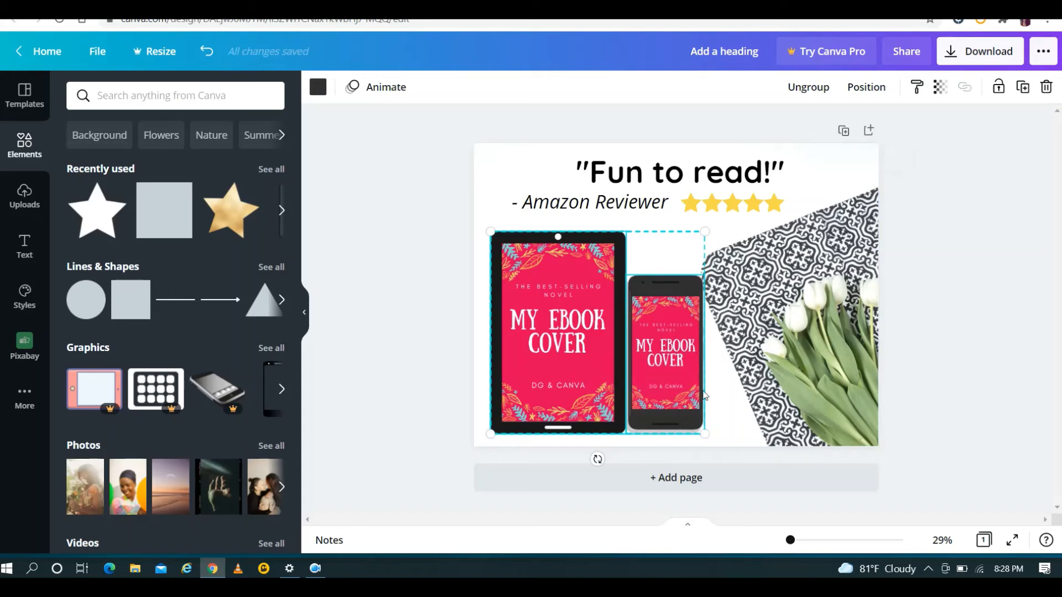
left_click(733, 409)
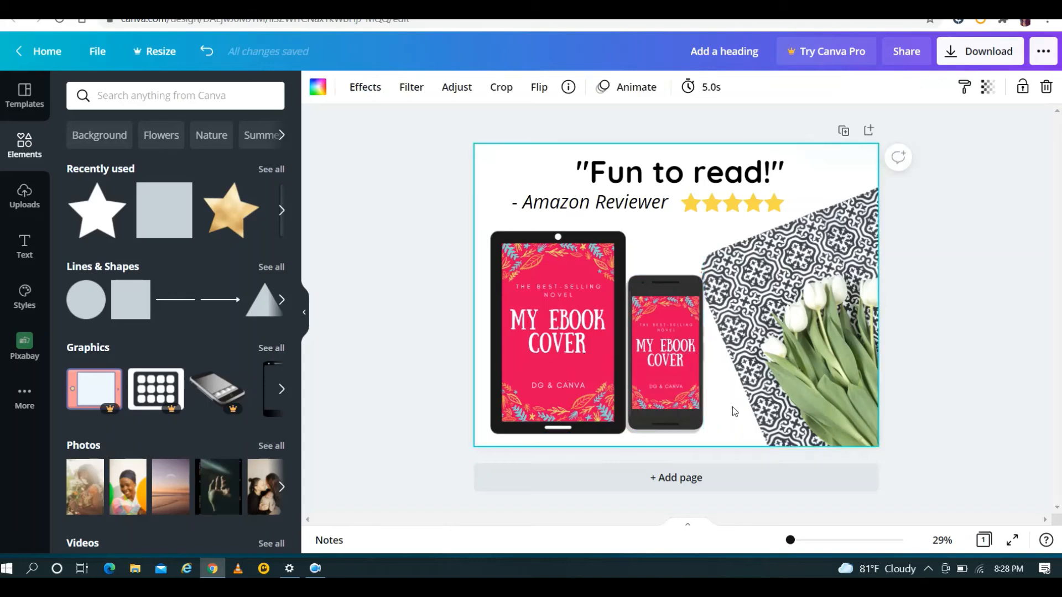
left_click(669, 408)
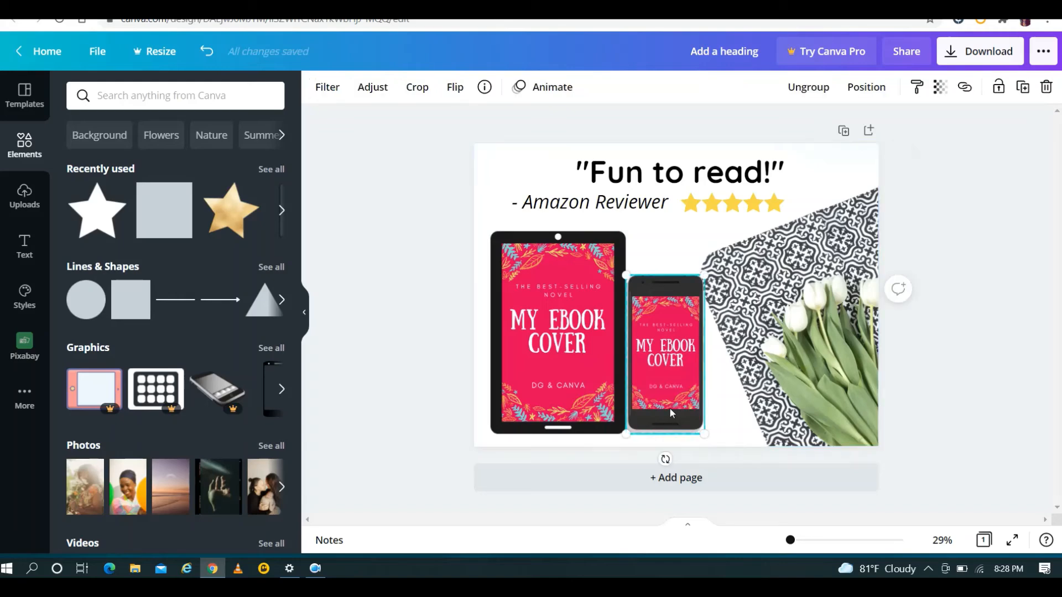
Step: Nudge the phone group down slightly so its base lines up with the bottom of the tablet
key("Down")
key("Down")
key("Down")
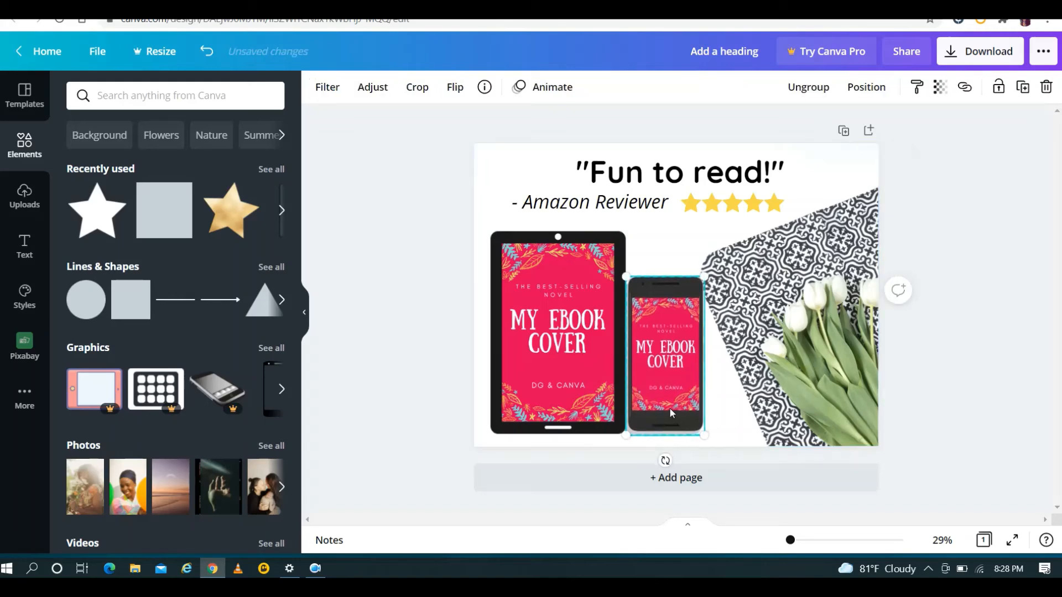
left_click(726, 417)
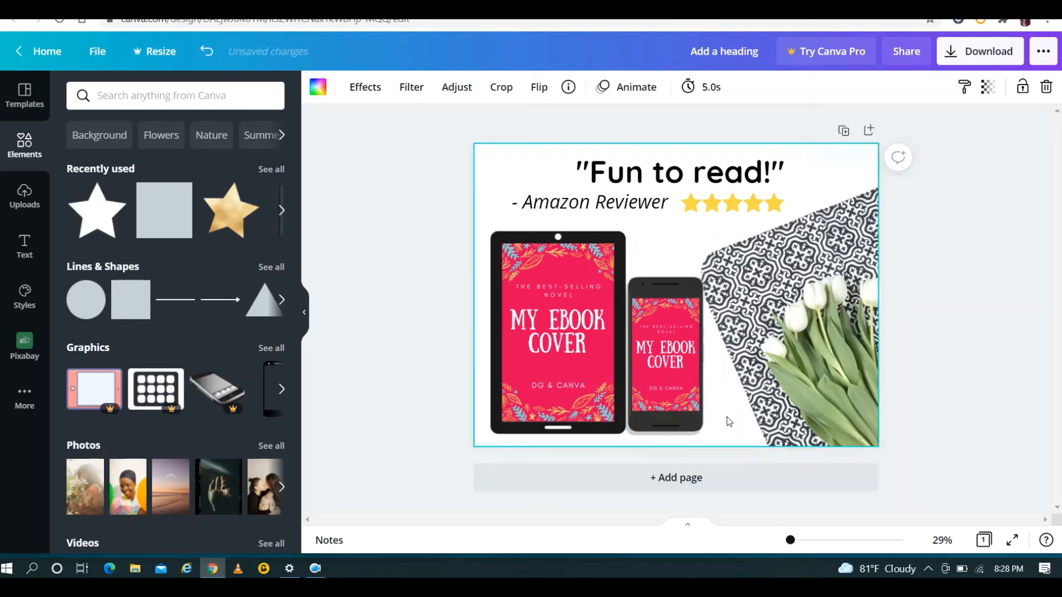
Step: Move the "Fun to read!" heading to align with the tablet's outer edge and group it with the "- Amazon Reviewer" subheading
left_click_drag(699, 184, 615, 185)
left_click(729, 168)
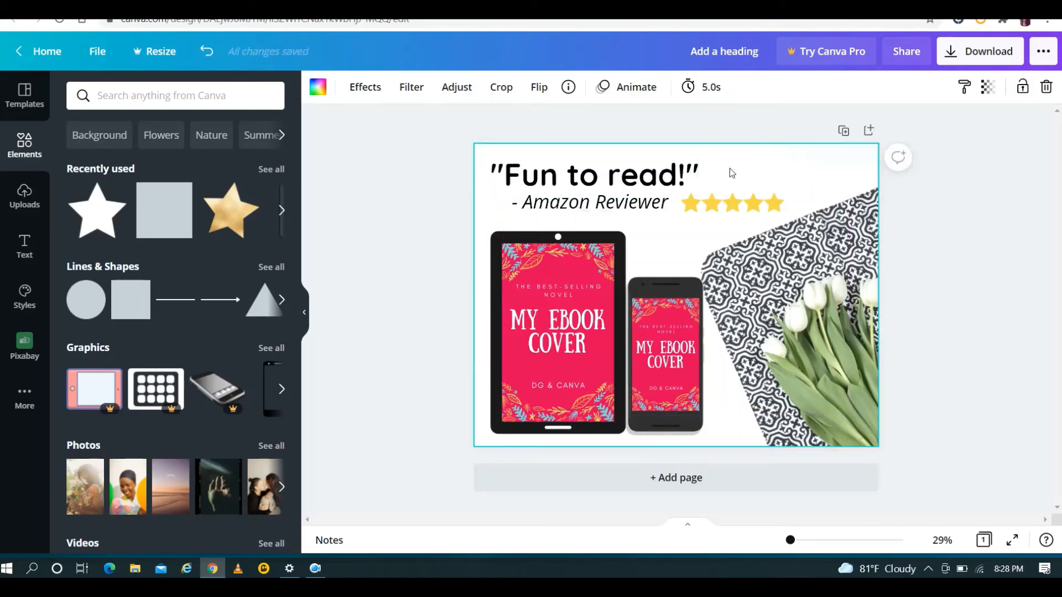
left_click_drag(484, 160, 552, 218)
left_click(999, 86)
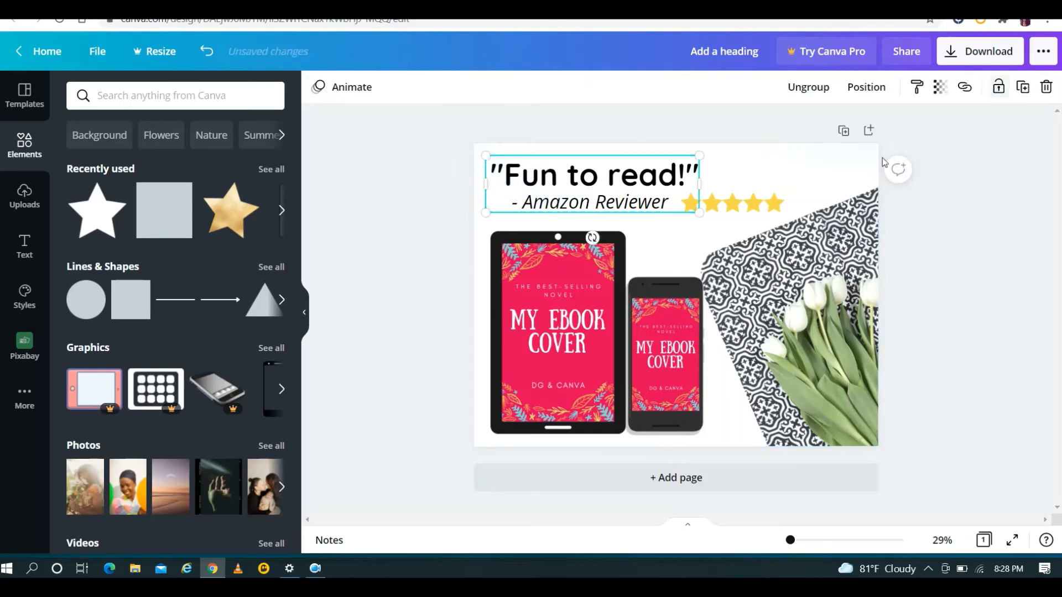
left_click(858, 166)
Step: Shift the five-star row slightly closer to the end of the "- Amazon Reviewer" subheading
left_click(737, 204)
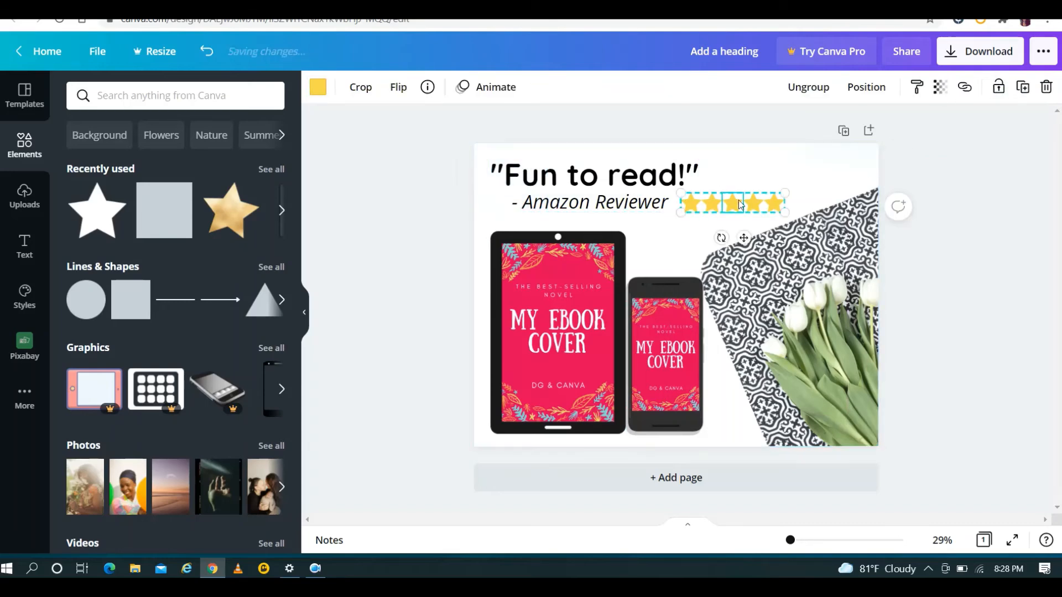
left_click_drag(737, 204, 735, 204)
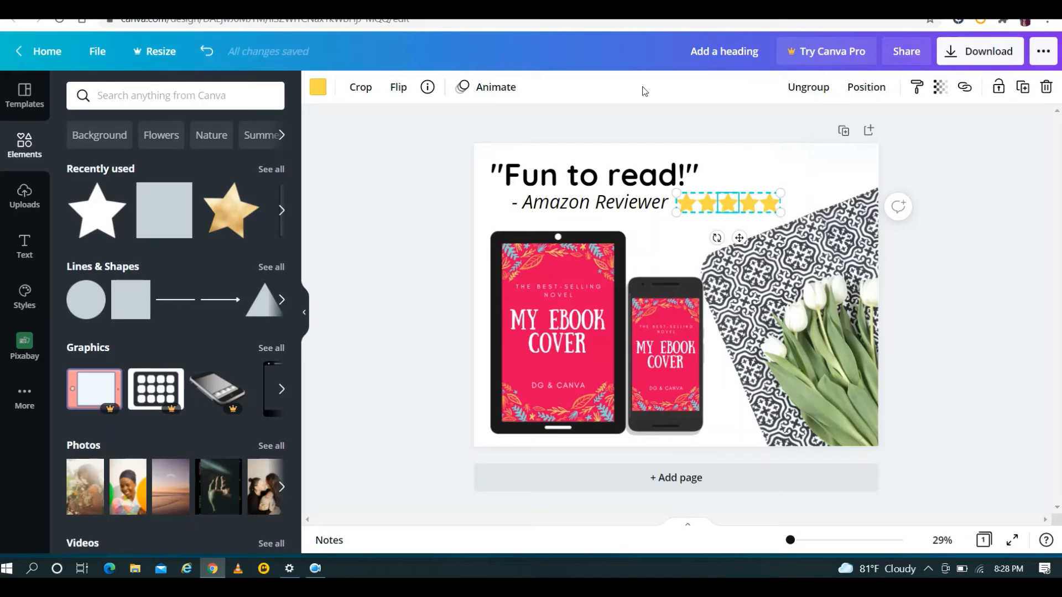
left_click(971, 208)
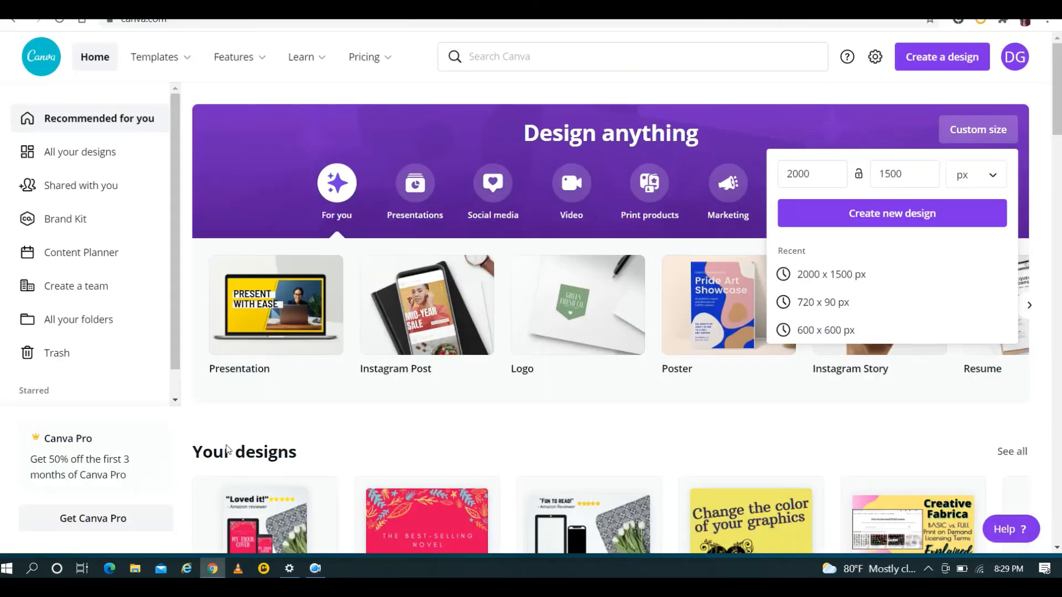
Step: Open the "Loved it!" Instagram mockup from the saved designs and set its background image's brightness to 19
left_click(293, 514)
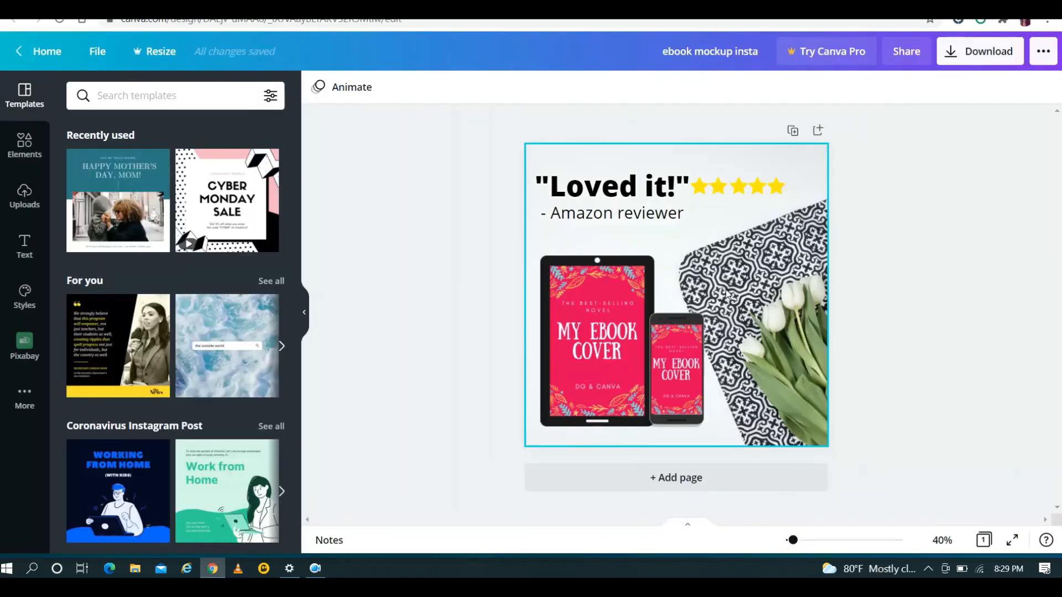
left_click(719, 233)
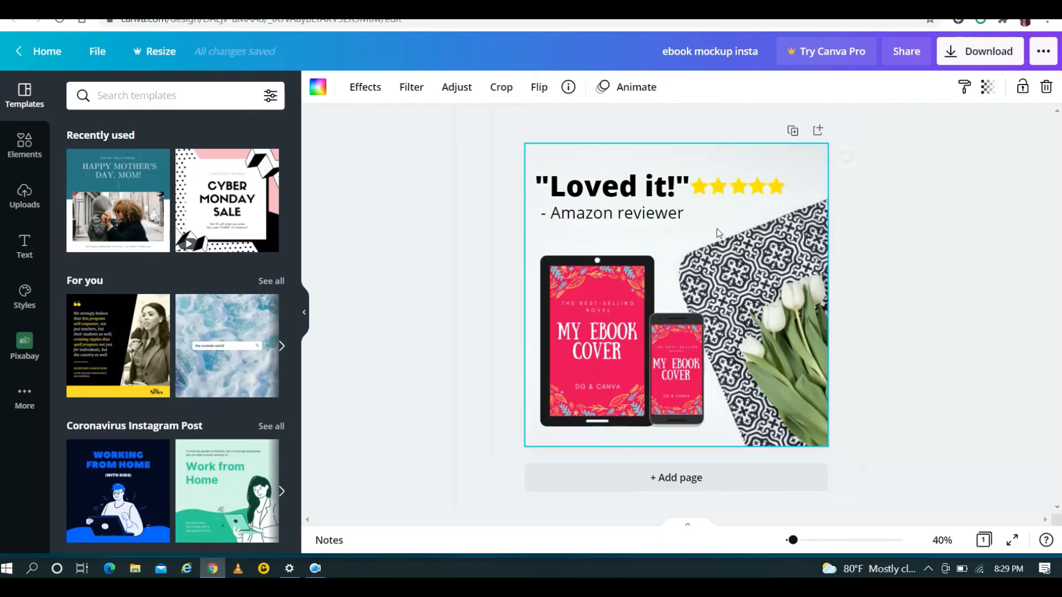
left_click(467, 92)
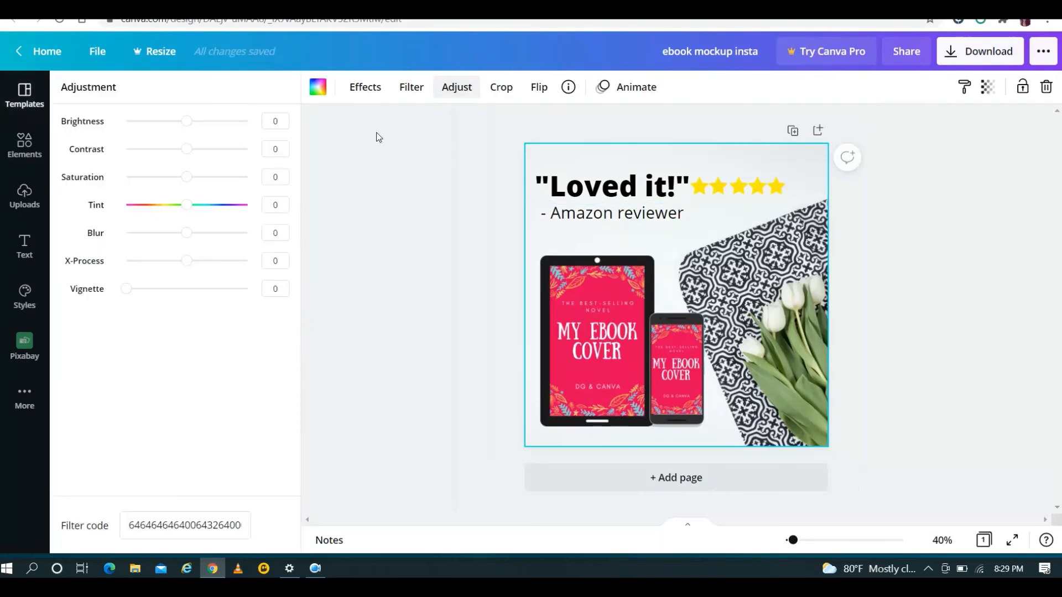
left_click_drag(187, 121, 197, 121)
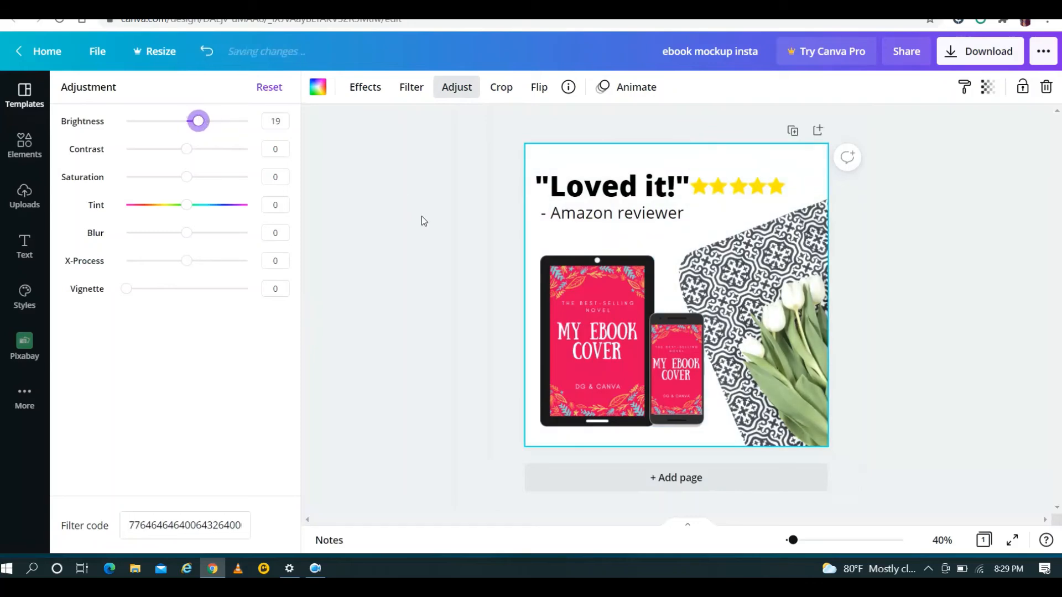
left_click(422, 216)
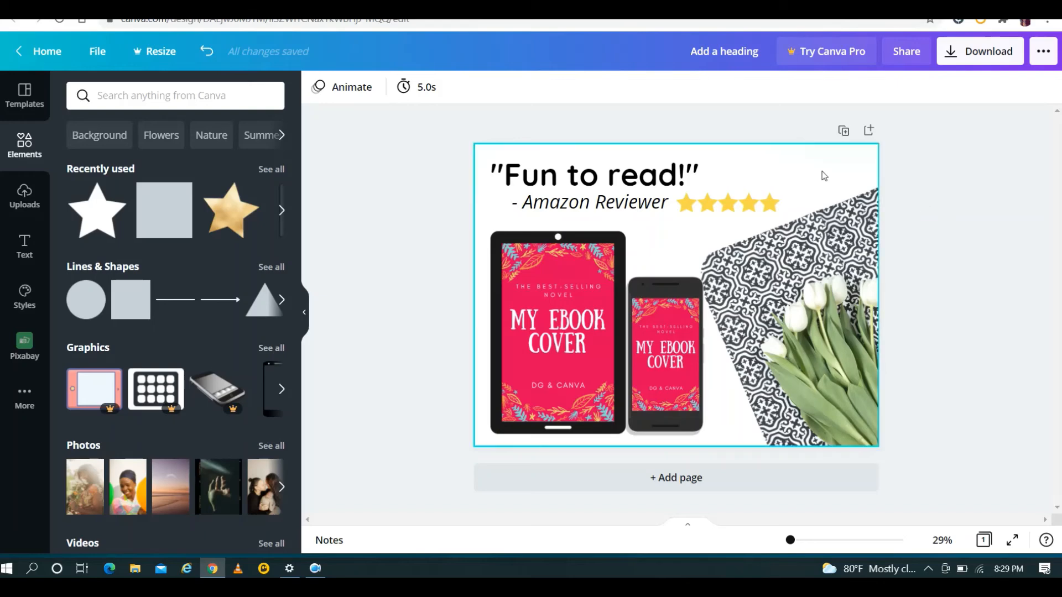
Step: Rename the "Fun to read!" design as "ebook cover mockup"
left_click(822, 174)
left_click(960, 190)
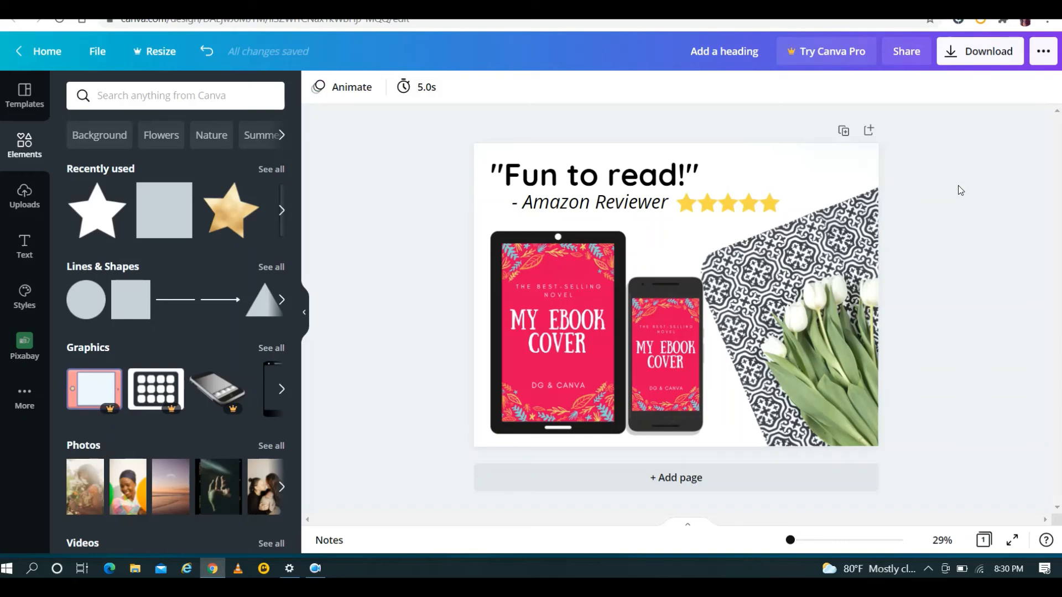
left_click(737, 42)
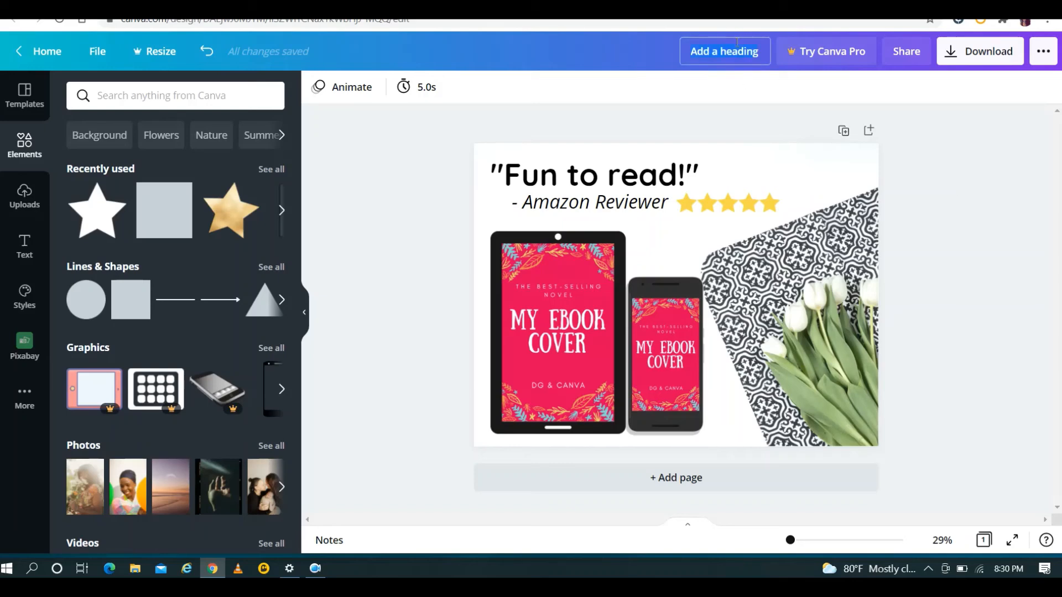
type("ebook c")
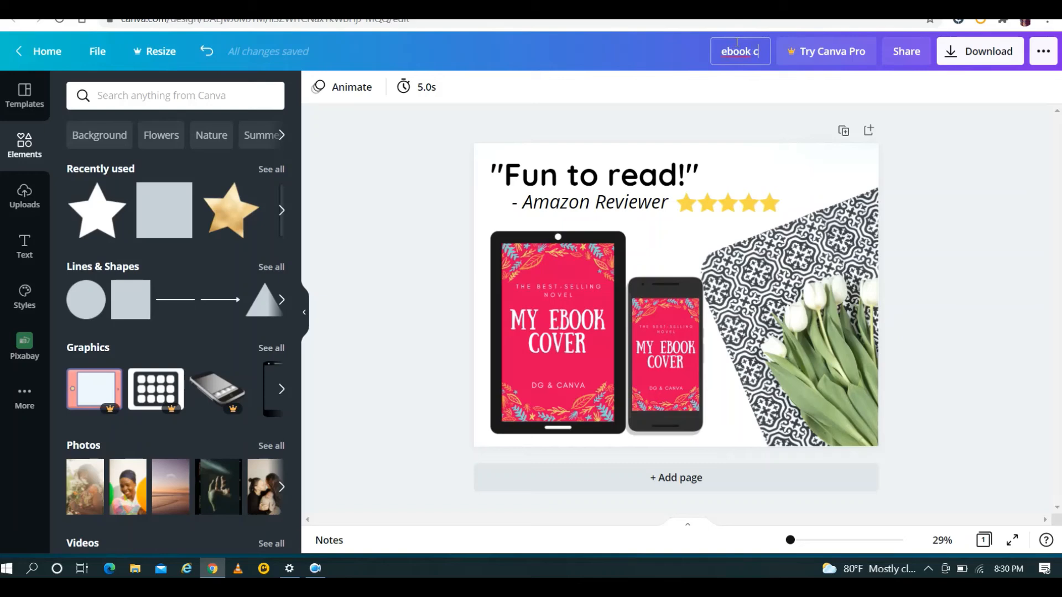
type("over mocku")
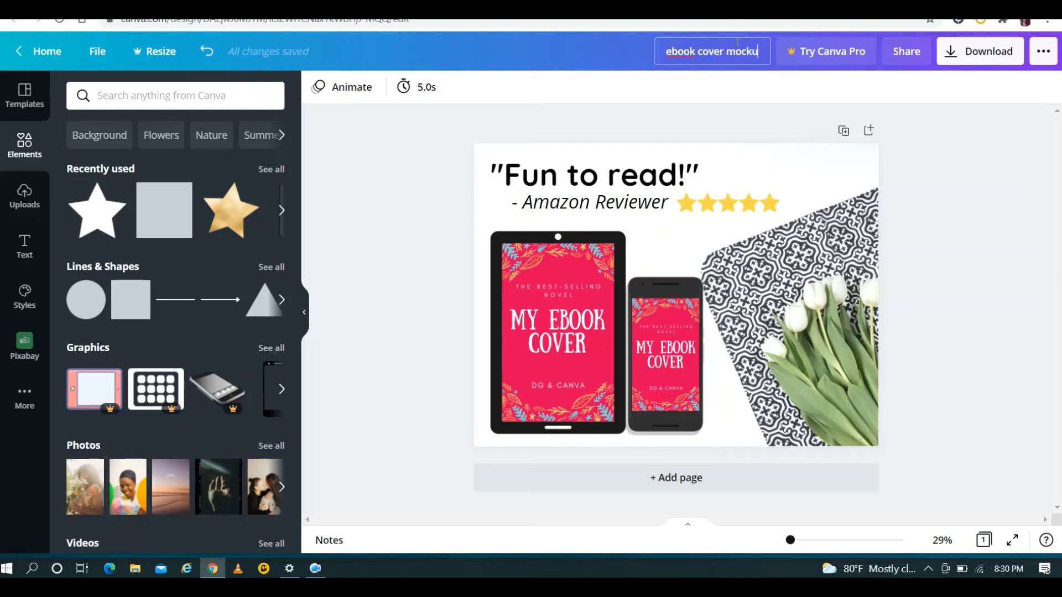
type("p")
left_click(955, 109)
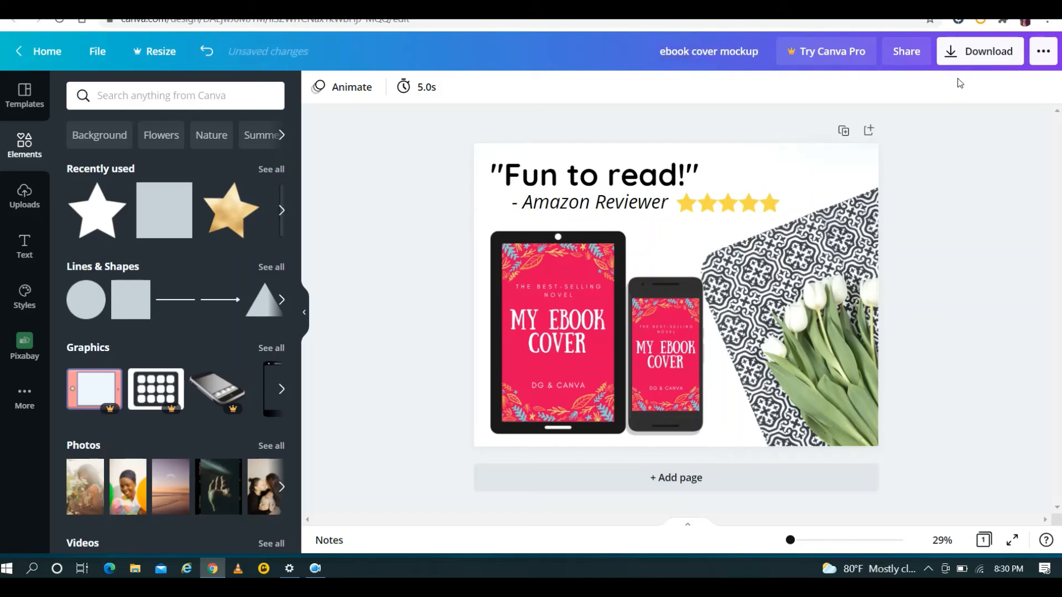
Step: Check the download options of both mockup designs, including the file types available for the Instagram version
left_click(952, 65)
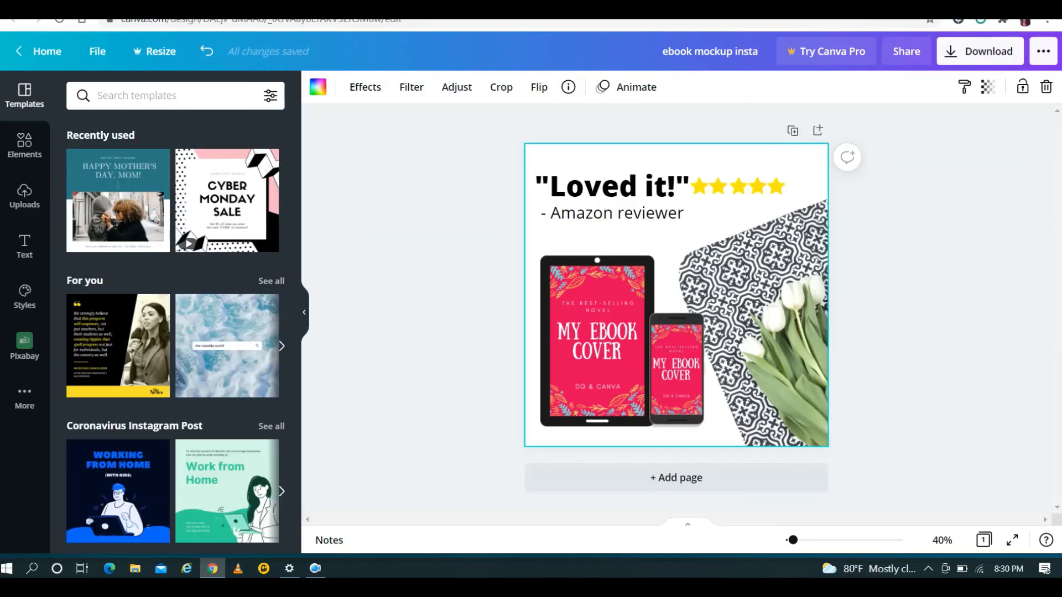
left_click(936, 191)
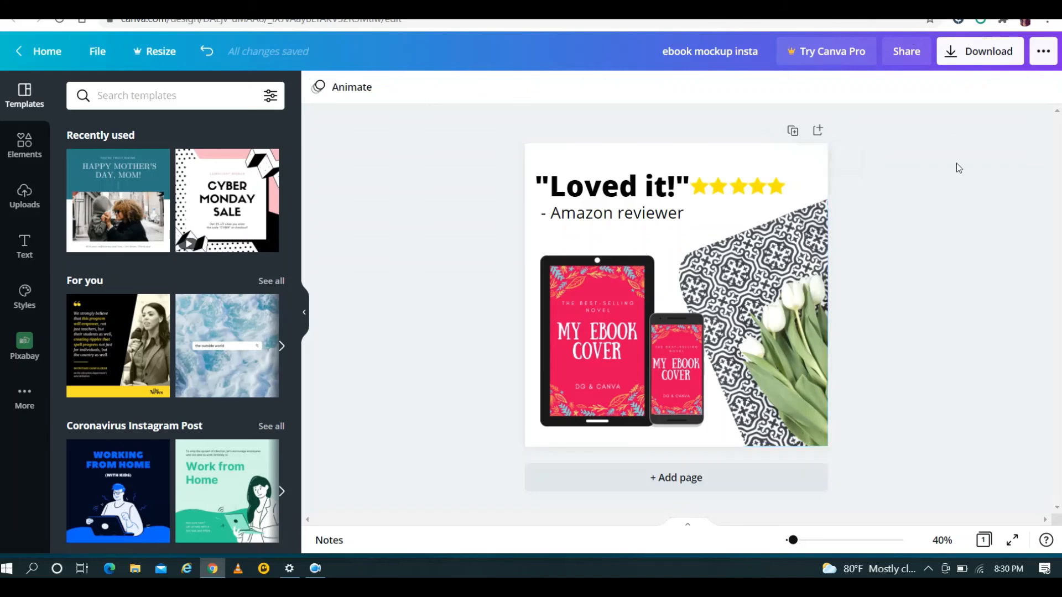
left_click(951, 64)
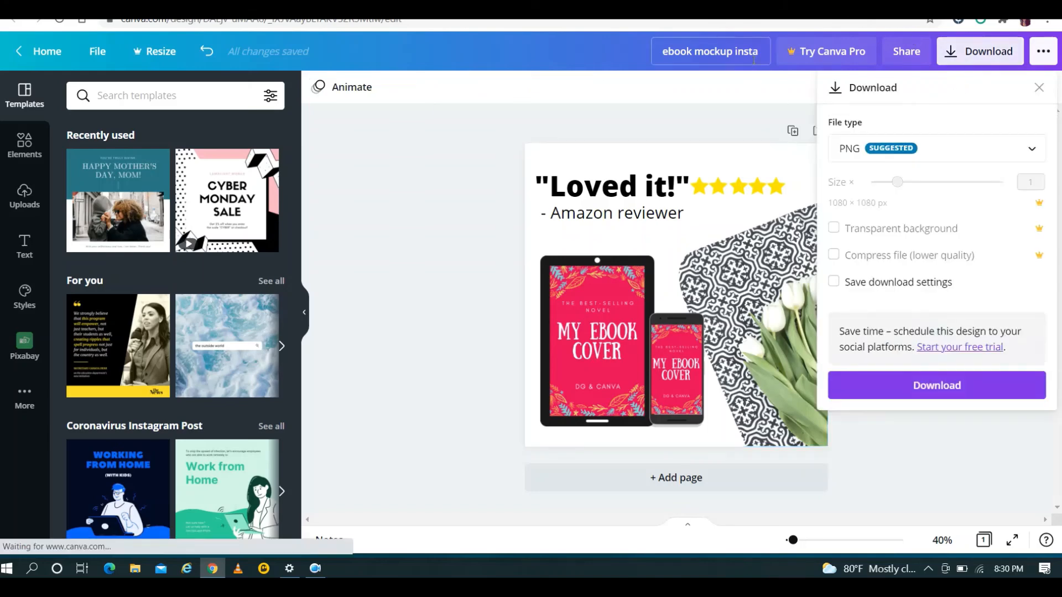
left_click(984, 145)
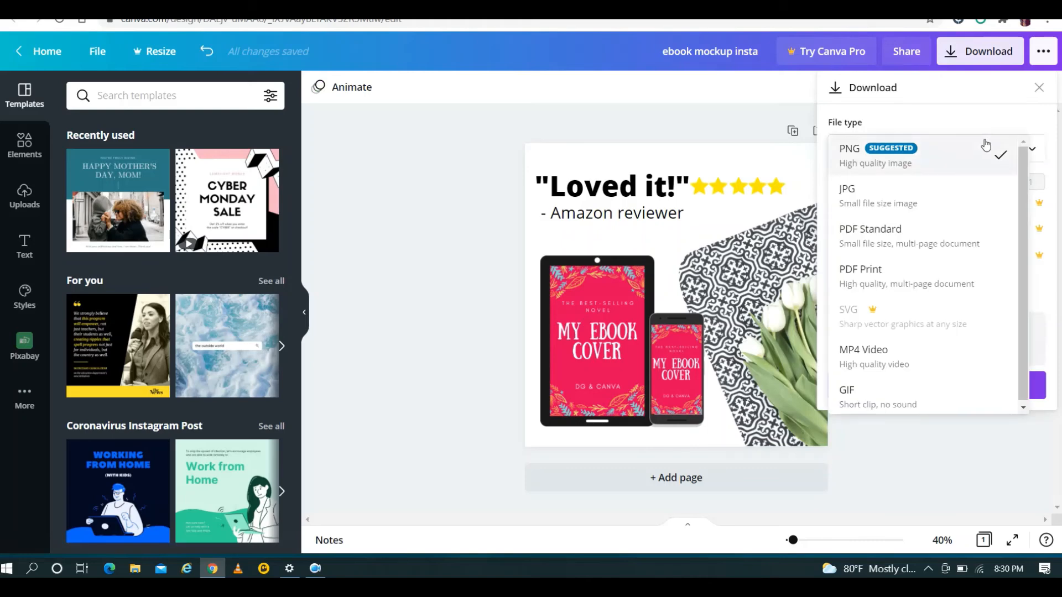
left_click(707, 95)
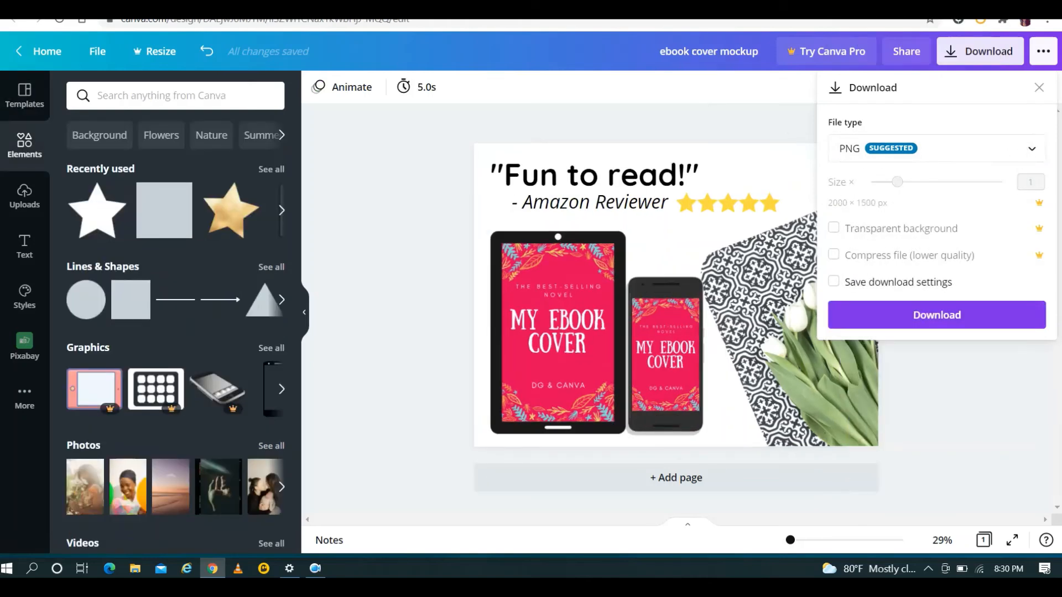
left_click(974, 427)
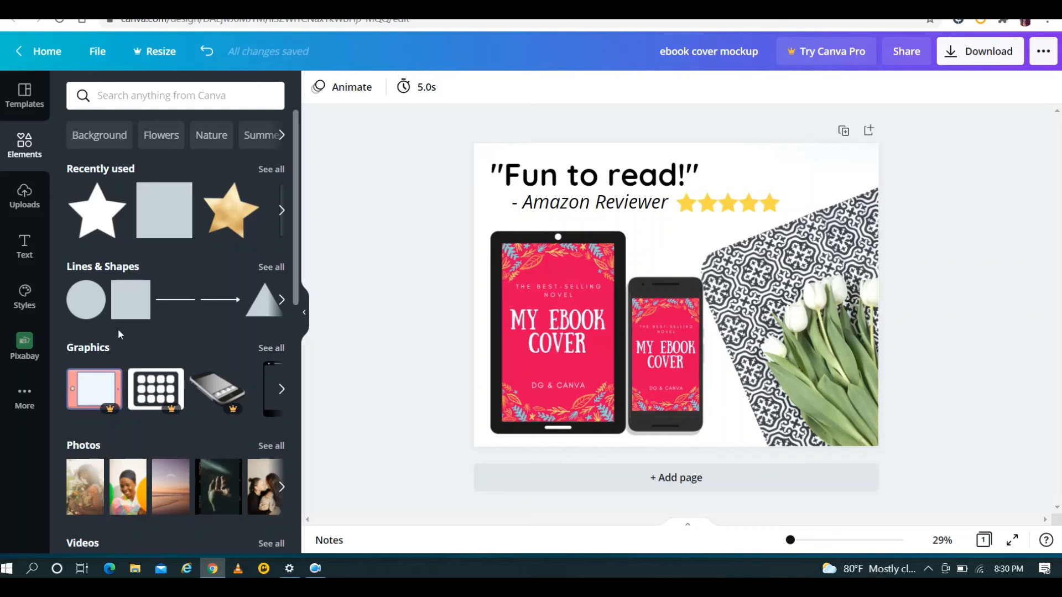
Step: Search Pixabay for "flat lay" background images in the ebook cover mockup design
left_click(23, 343)
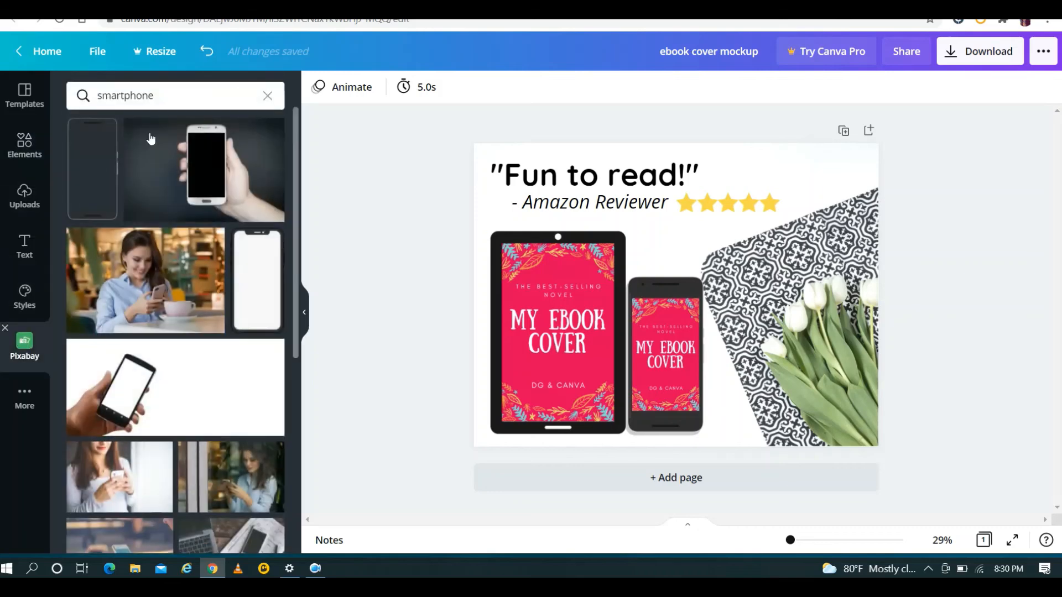
left_click(269, 97)
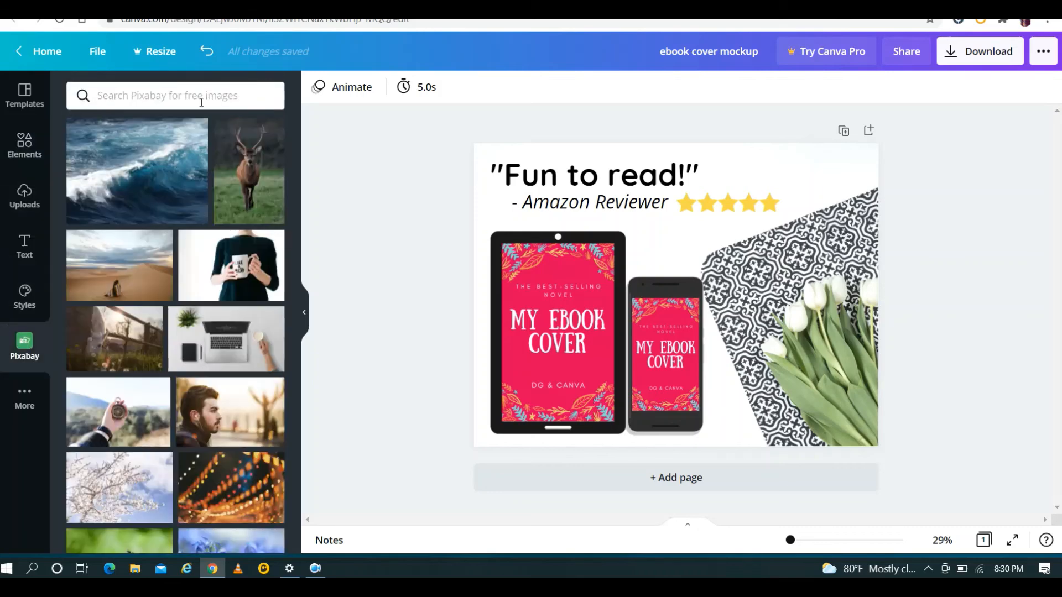
type("fla")
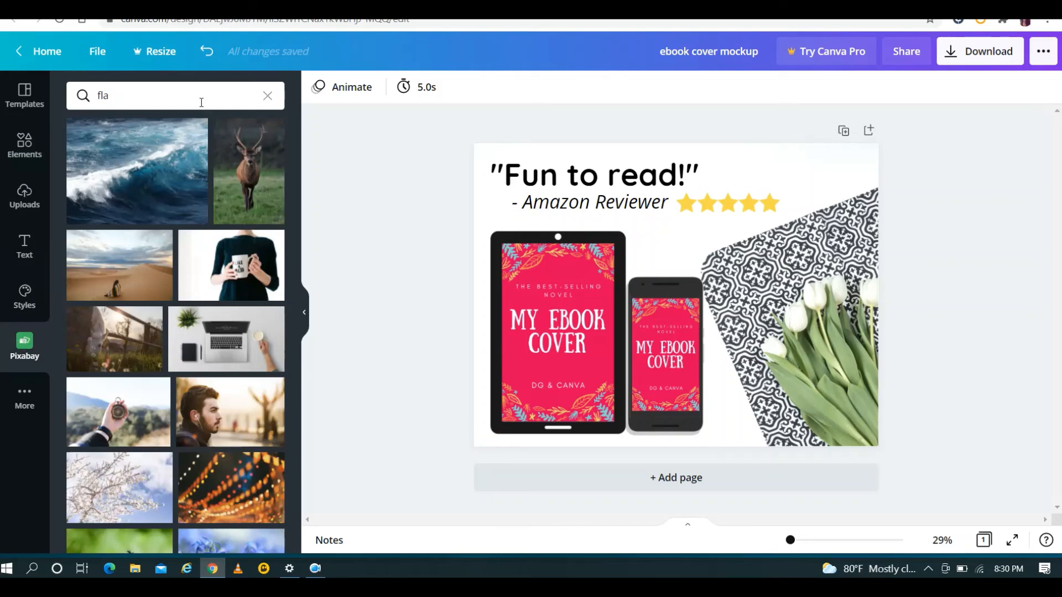
type("t lay")
key("Return")
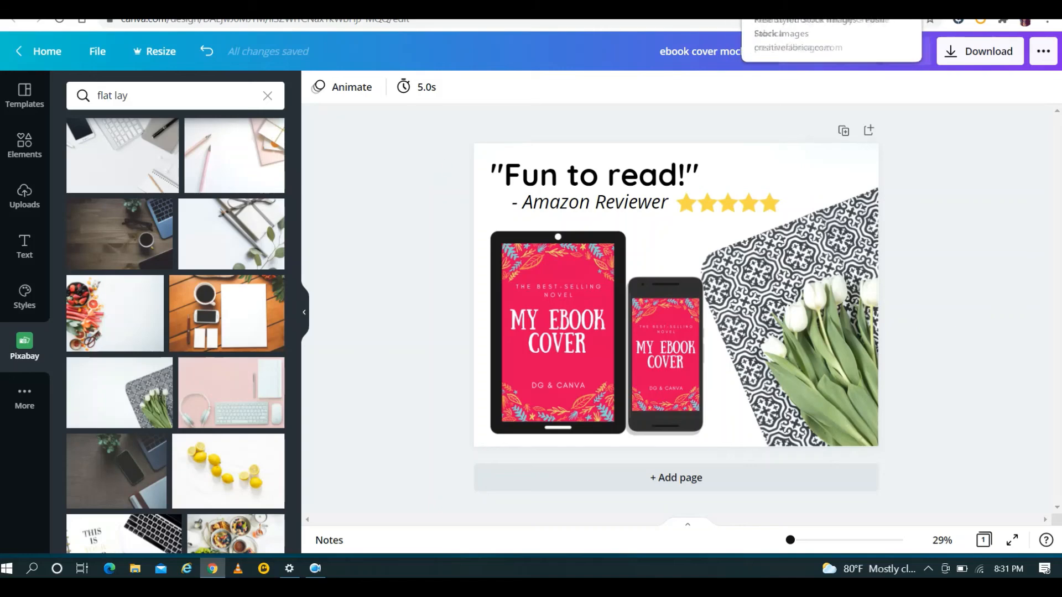
Step: Switch to the Posh Stock Images website and look through its free styled stock images page
left_click(796, 11)
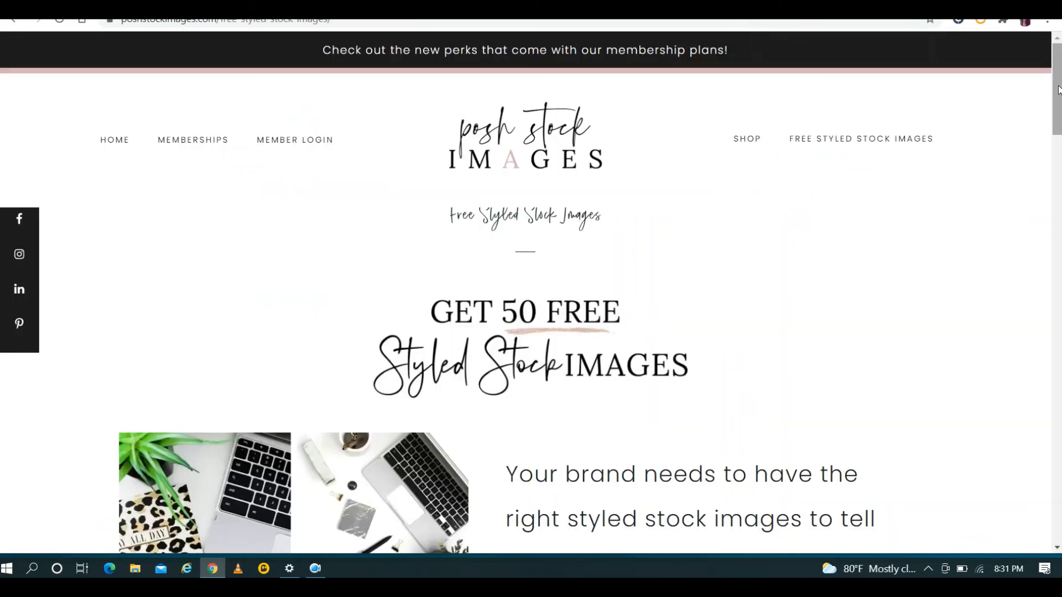
left_click_drag(1058, 89, 1055, 278)
scroll(1059, 338, "down", 2)
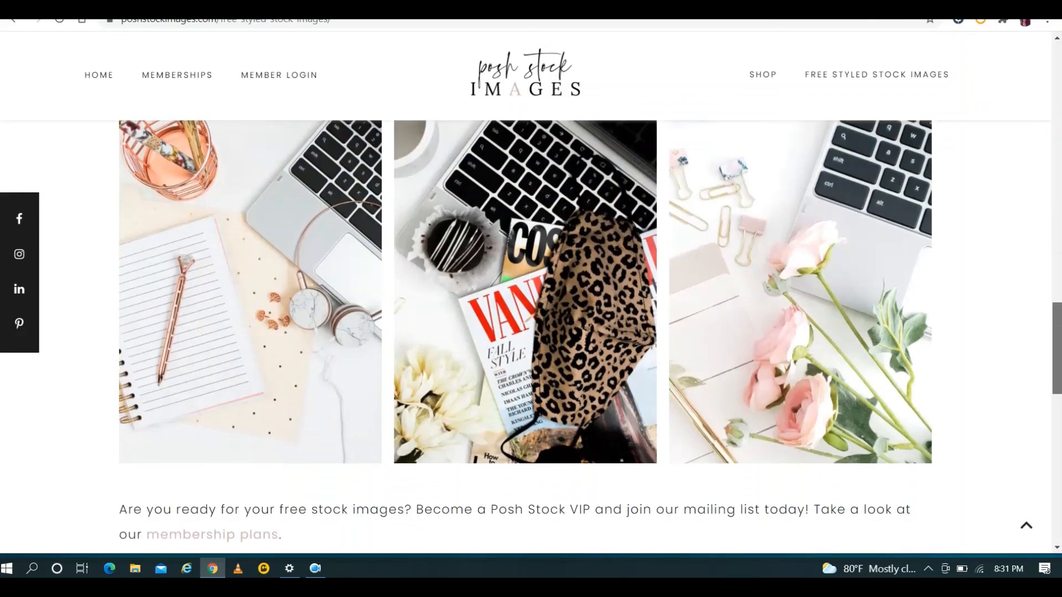
left_click_drag(1056, 317, 1055, 57)
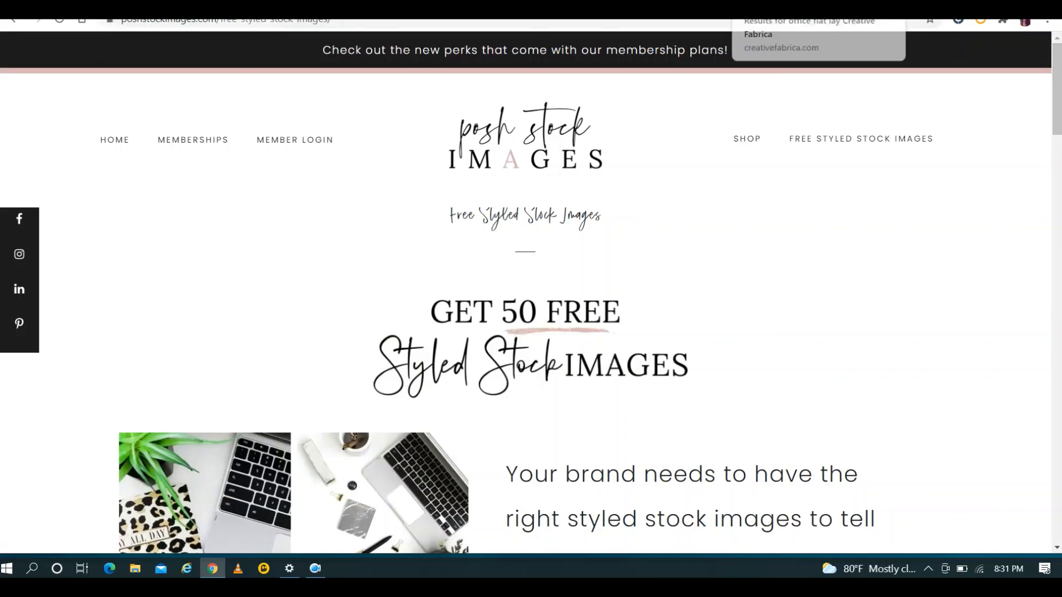
Step: Switch to Creative Fabrica and look over its "office flat lay" results and the All Access offer
left_click(774, 9)
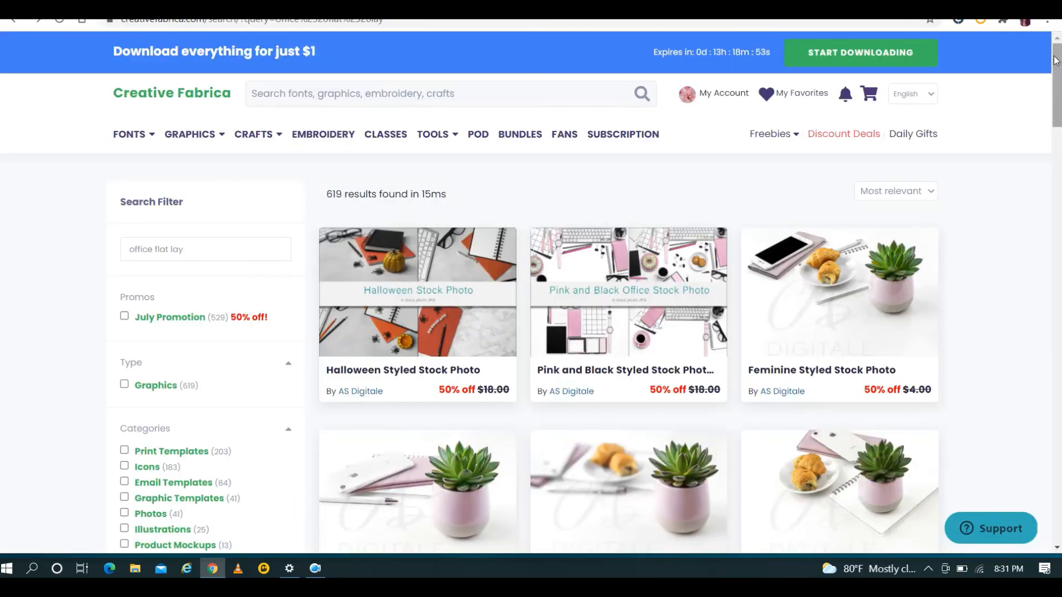
left_click_drag(1056, 61, 1052, 20)
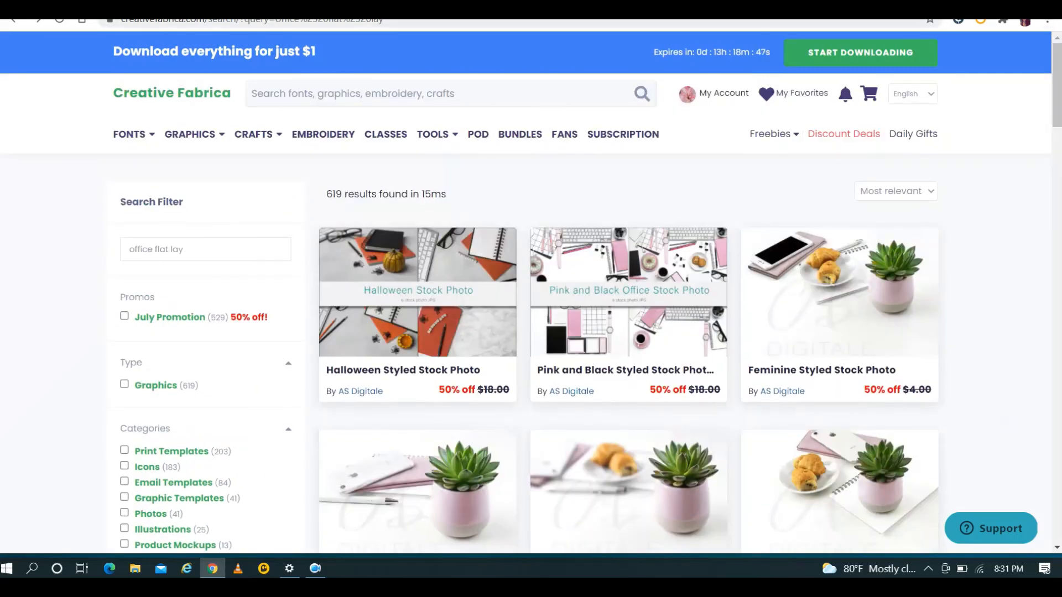
left_click(110, 8)
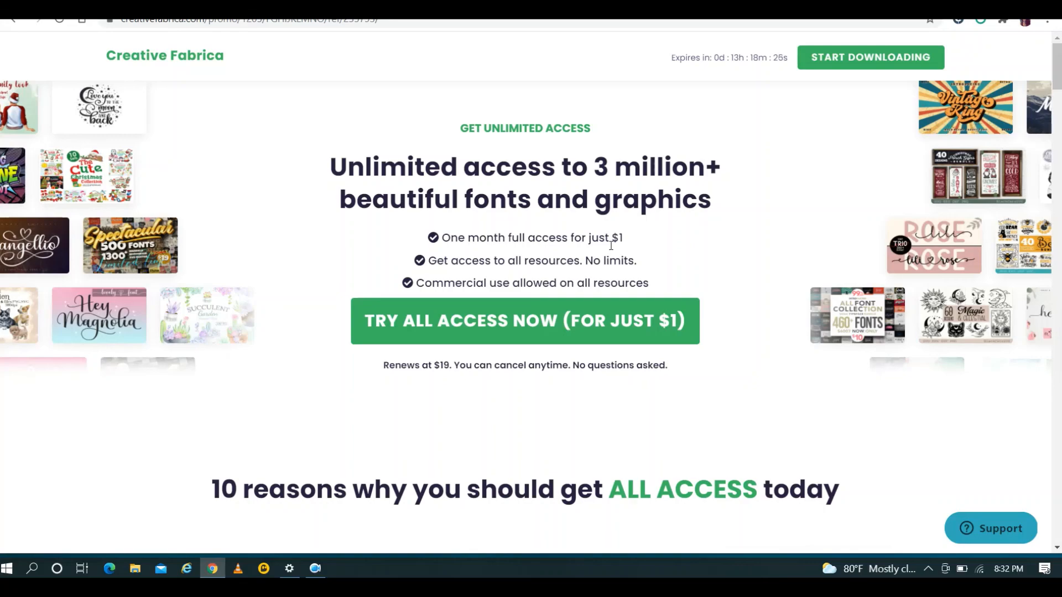
mouse_move(1057, 87)
left_mouse_down()
mouse_move(1057, 175)
mouse_move(1058, 75)
left_mouse_up()
Step: Look over Creative Fabrica's Christmas in July deals, and return to the "ebook mockup insta" design, dismissing its download options
left_click(83, 6)
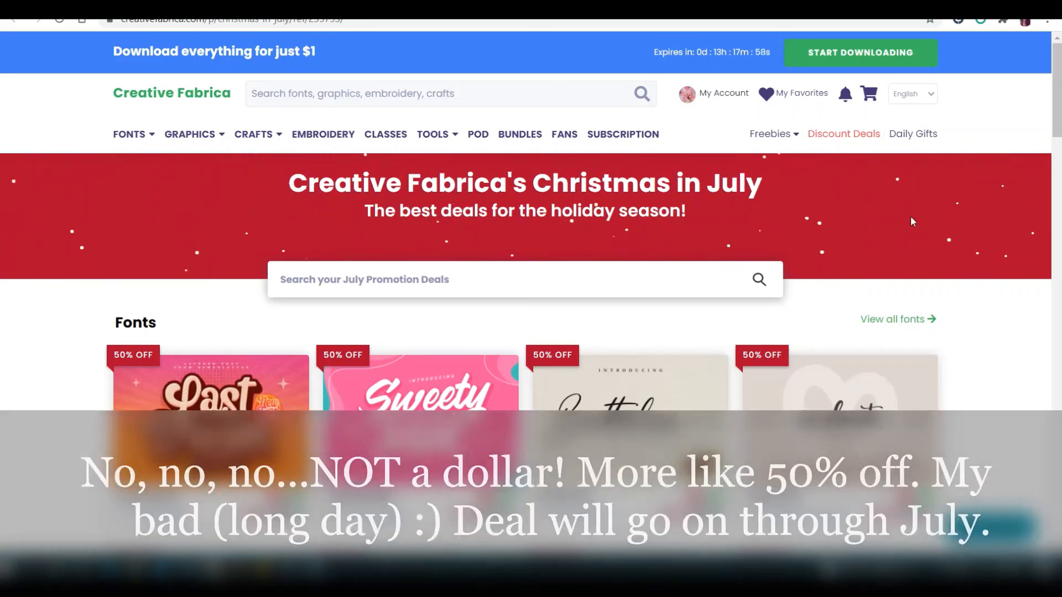
mouse_move(1056, 103)
left_mouse_down()
mouse_move(1059, 148)
mouse_move(1059, 85)
left_mouse_up()
scroll(1059, 152, "down", 2)
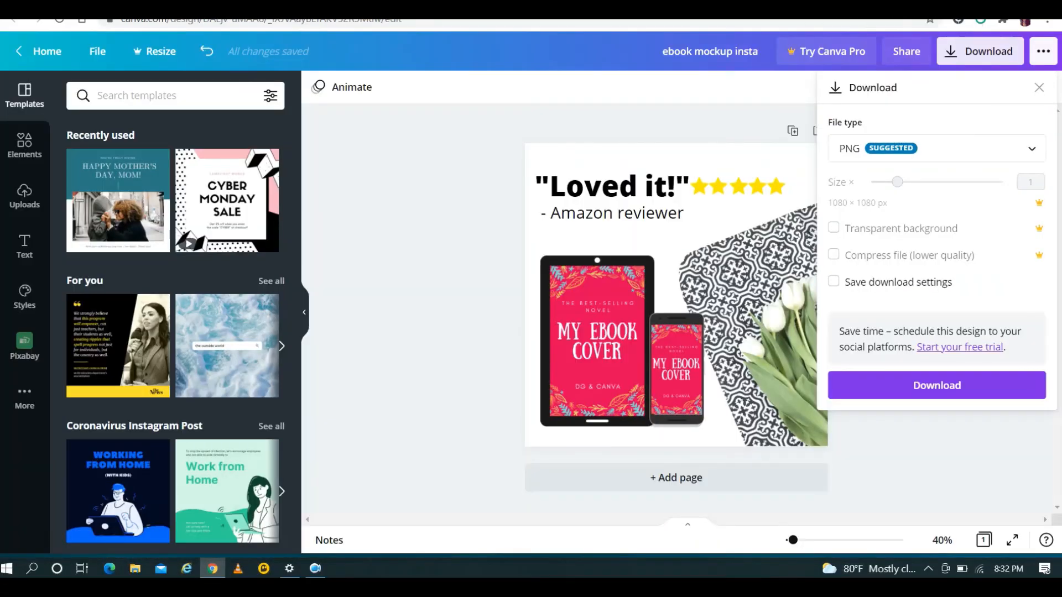
left_click(476, 264)
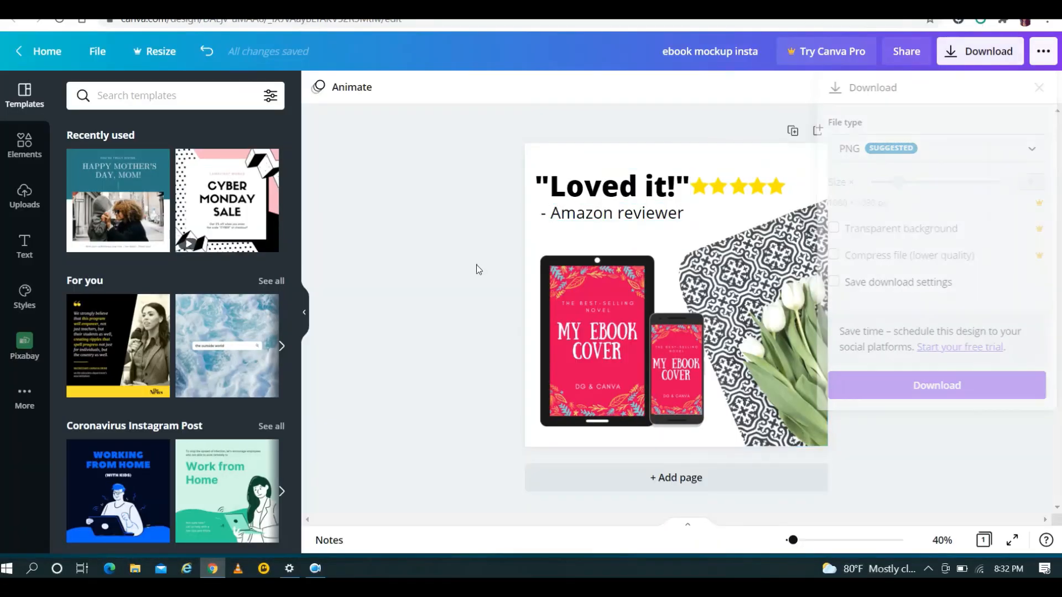